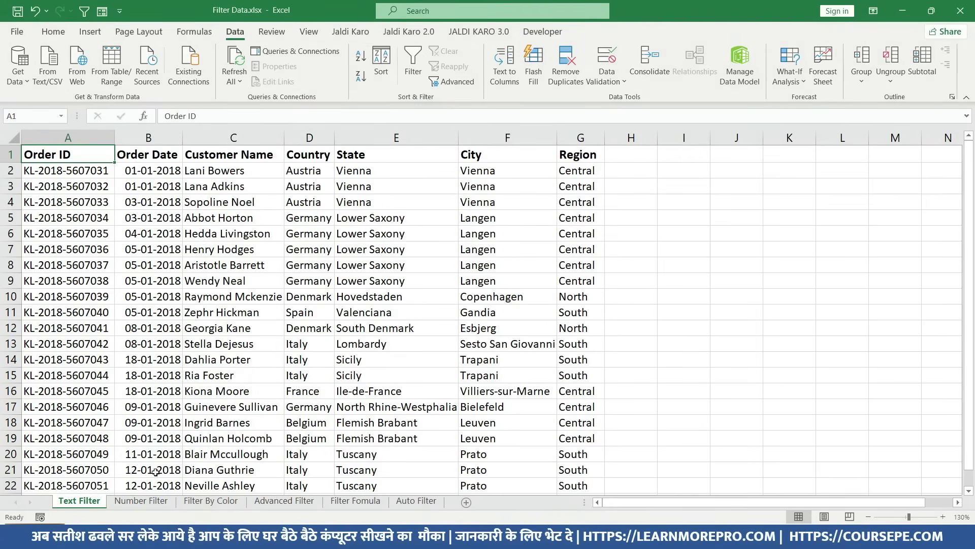
Step: Select the header row from Order ID through Region, also checking the Number Filter sheet's Sales–Profit headers
click(155, 472)
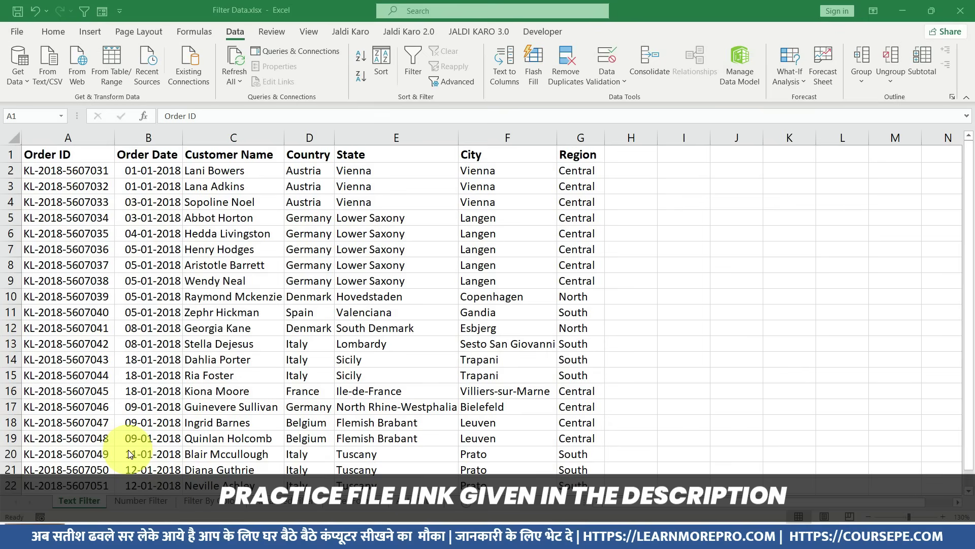
click(71, 151)
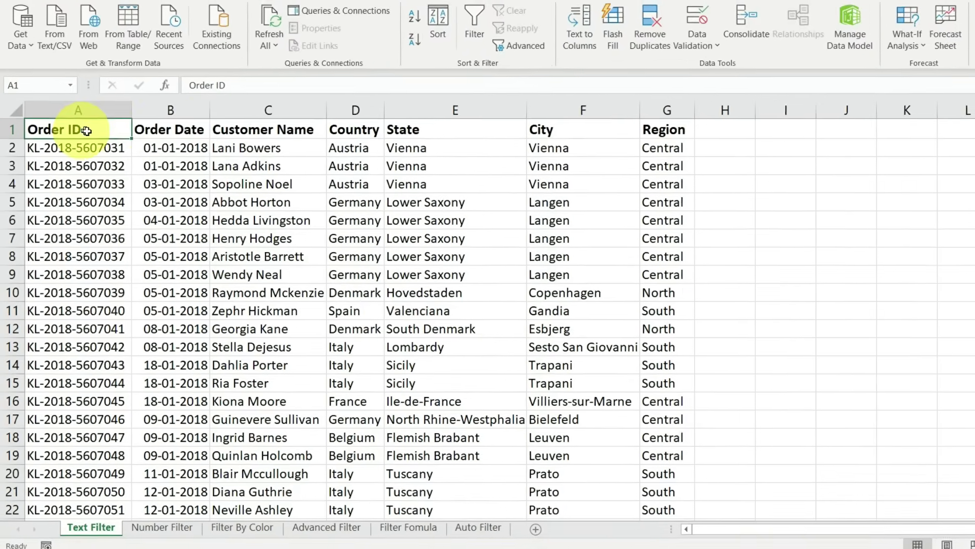
drag(70, 151, 289, 151)
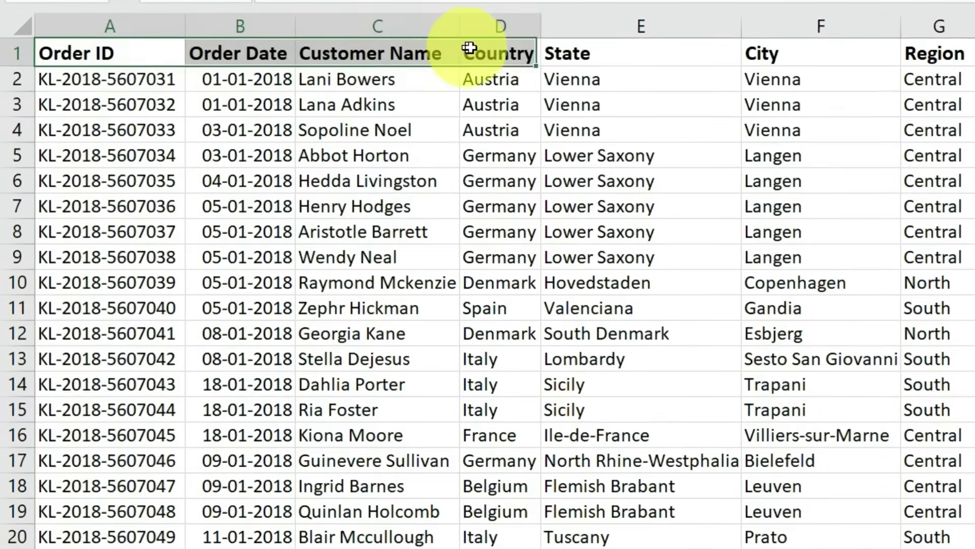
drag(470, 47, 949, 40)
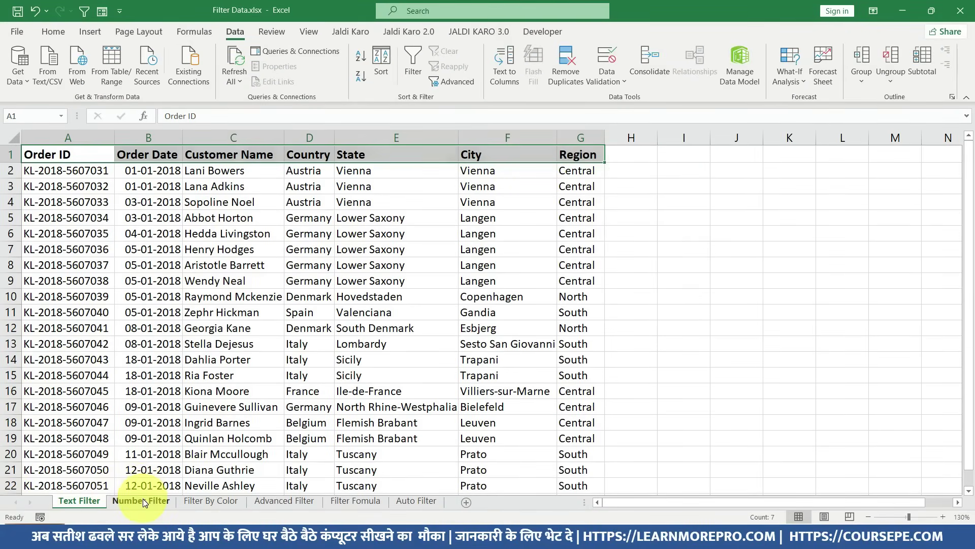
click(142, 501)
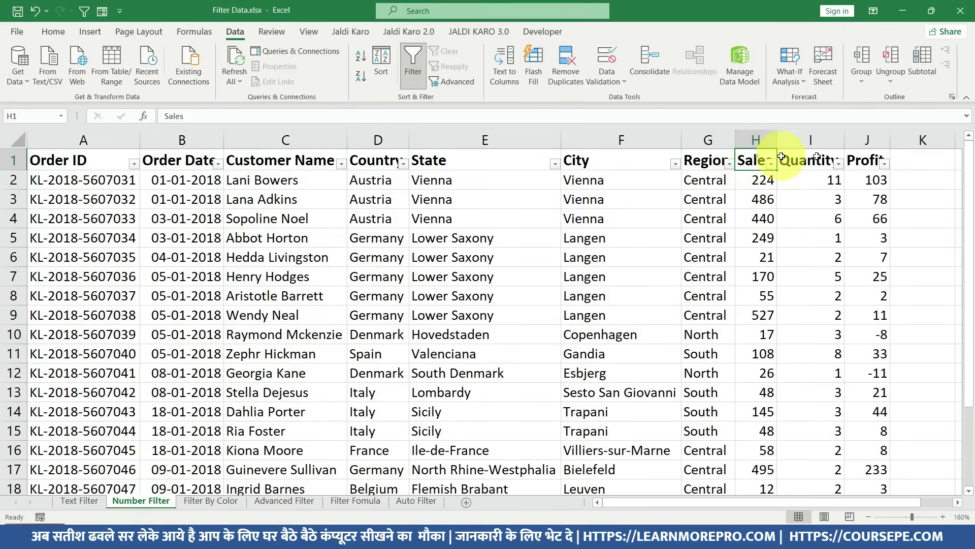
drag(742, 161, 868, 161)
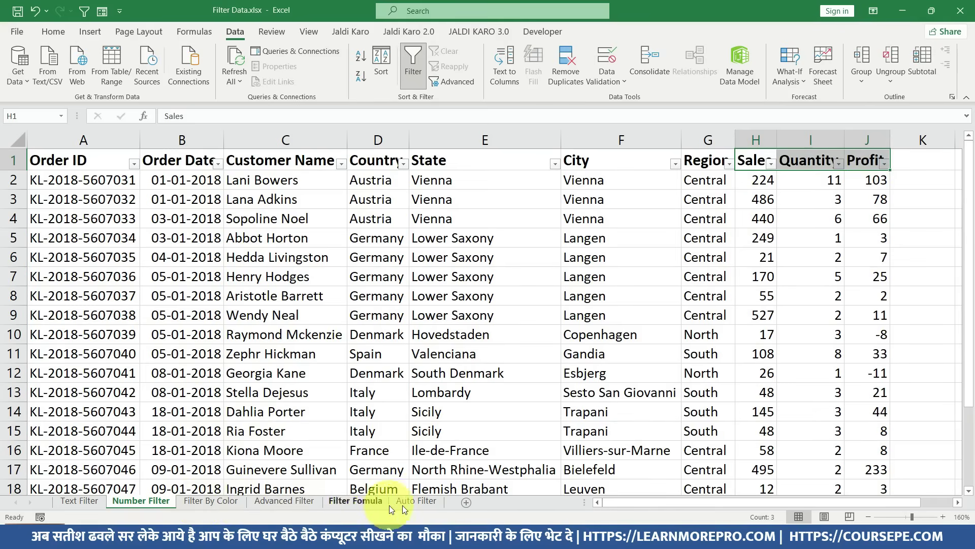
click(79, 501)
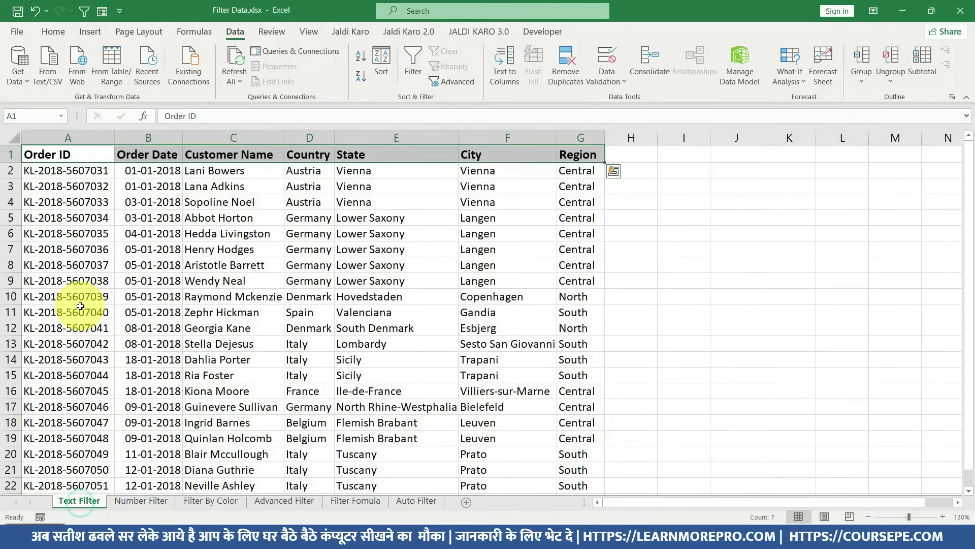
click(78, 152)
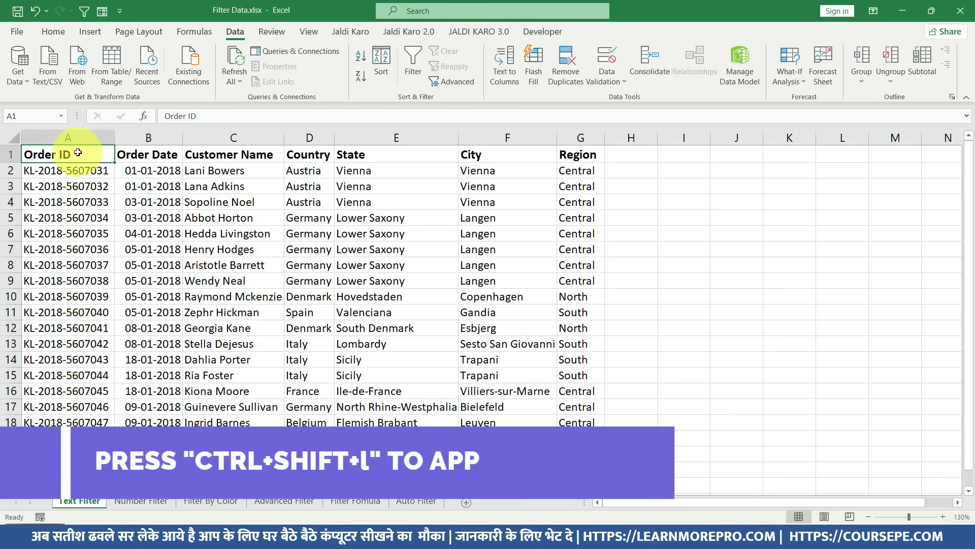
Step: Turn on AutoFilter with Ctrl+Shift+L, toggle Data > Filter off and back on, then open Country's filter list
key(ctrl+shift+l)
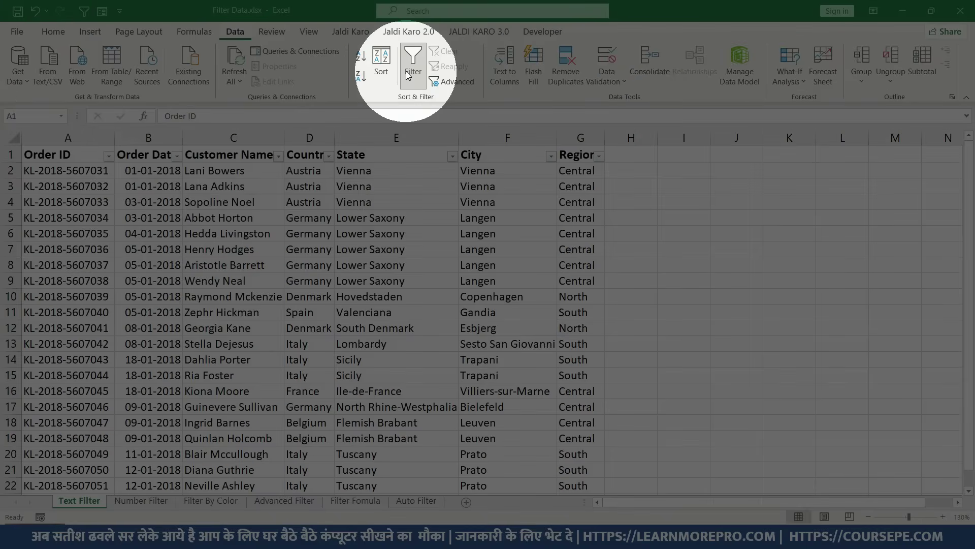
click(407, 74)
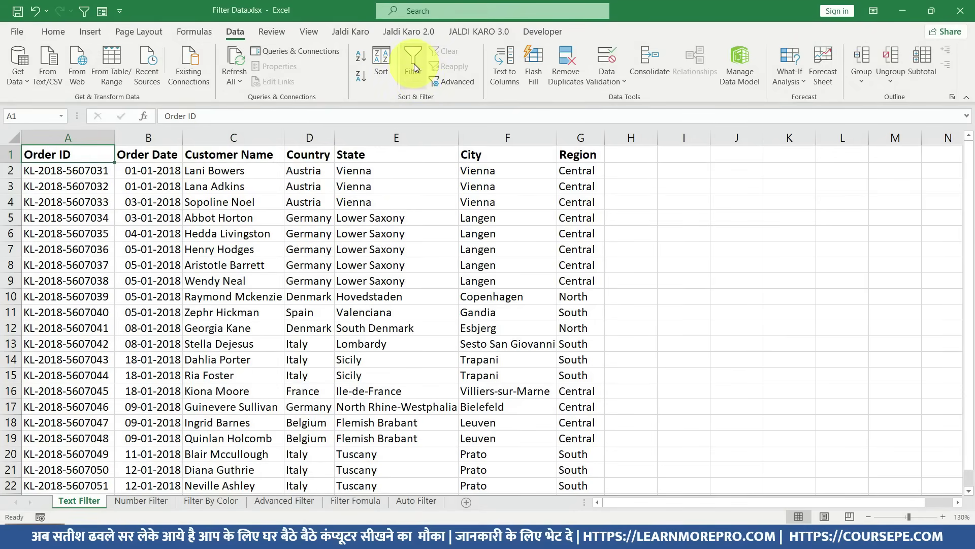
click(415, 68)
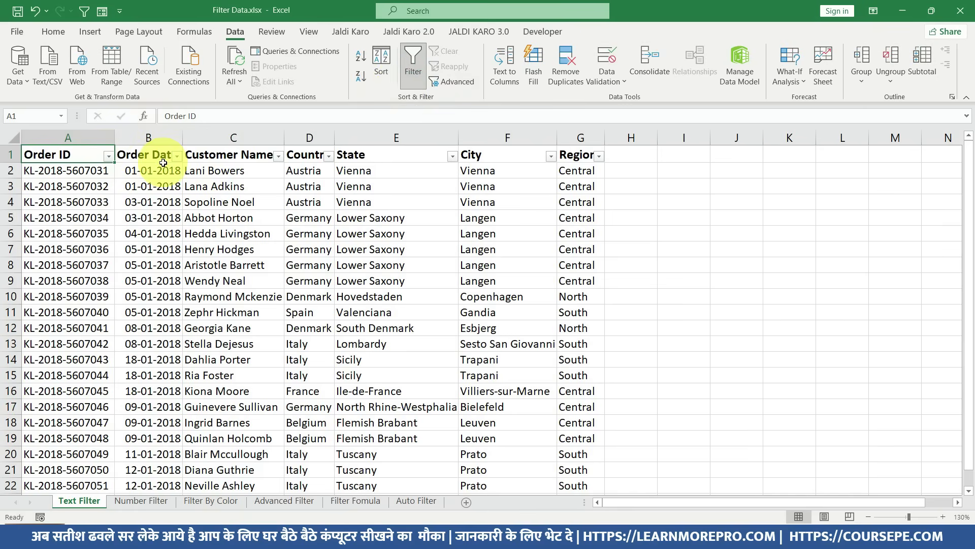
click(320, 159)
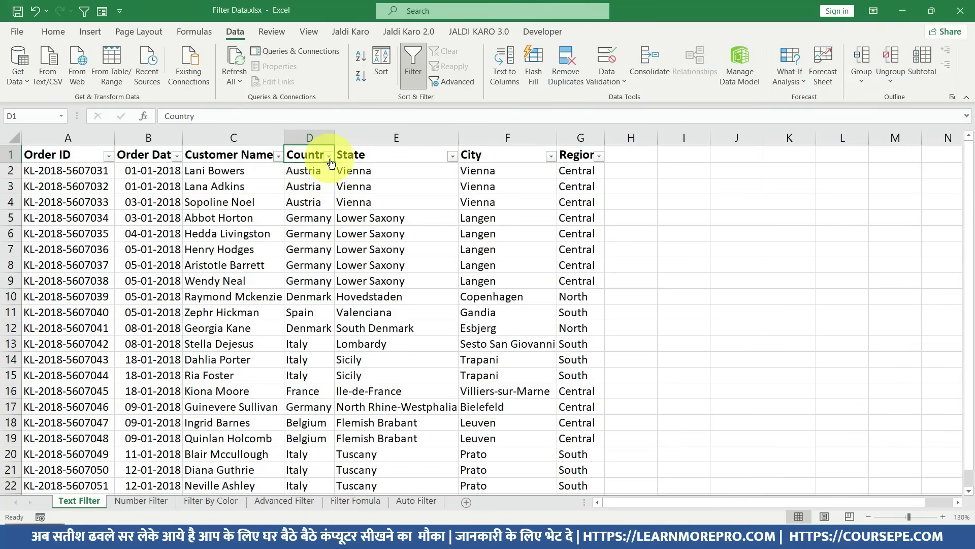
click(329, 157)
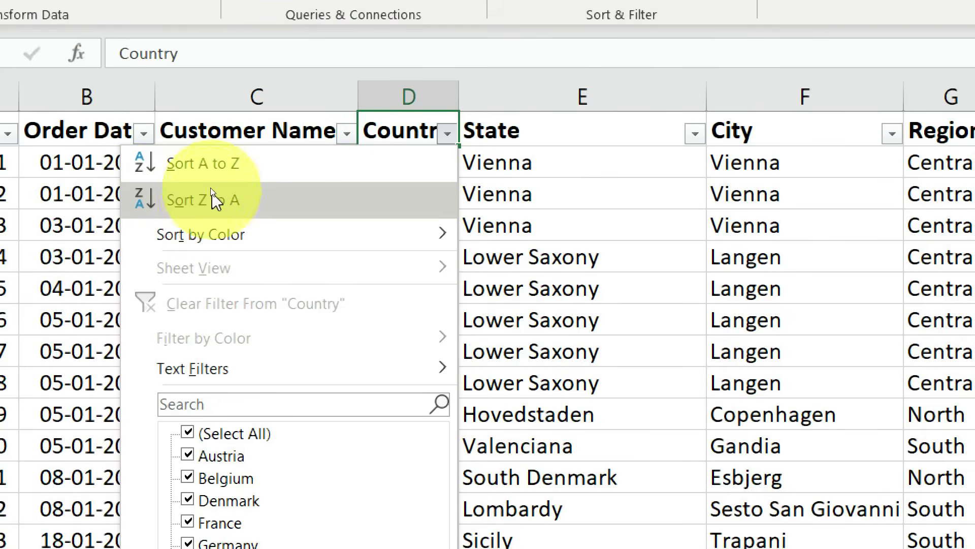
mouse_move(205, 206)
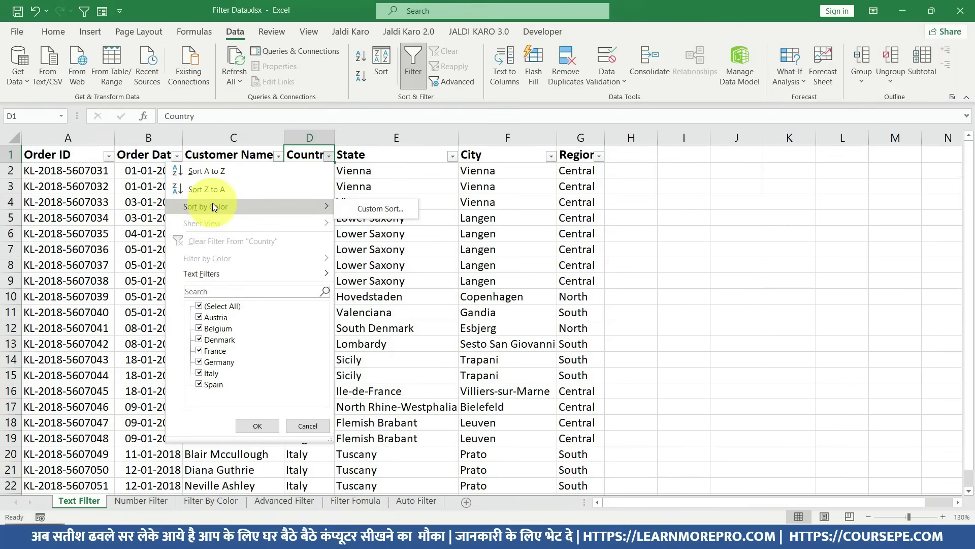
click(379, 71)
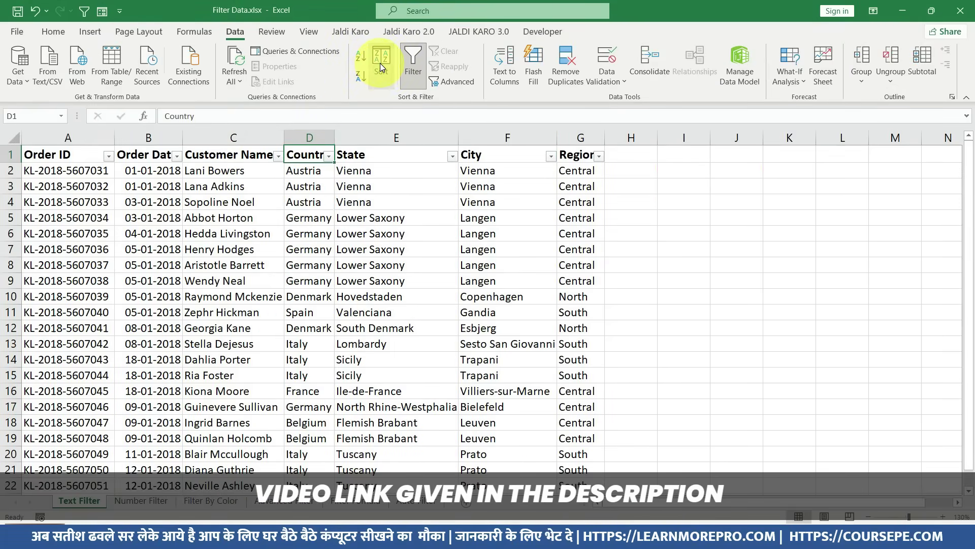
click(380, 63)
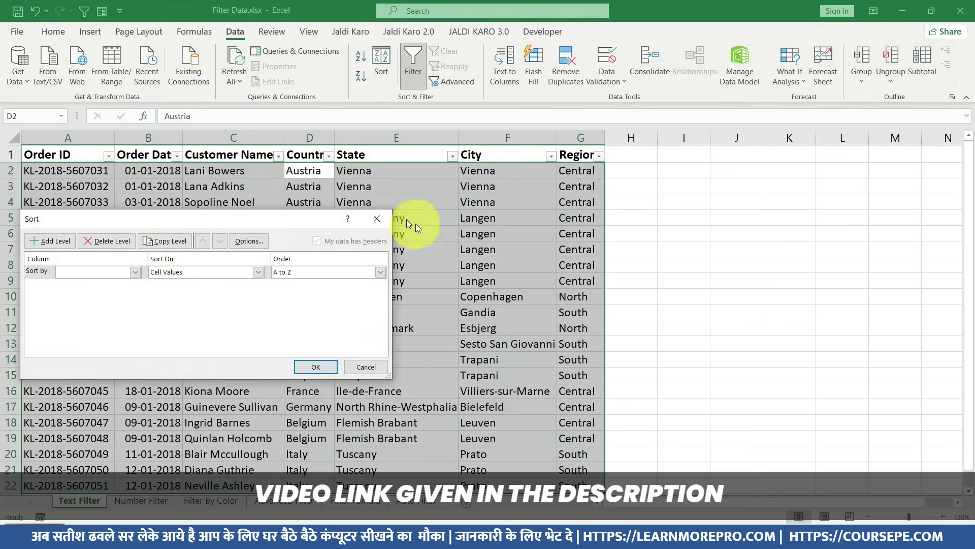
click(381, 223)
click(328, 156)
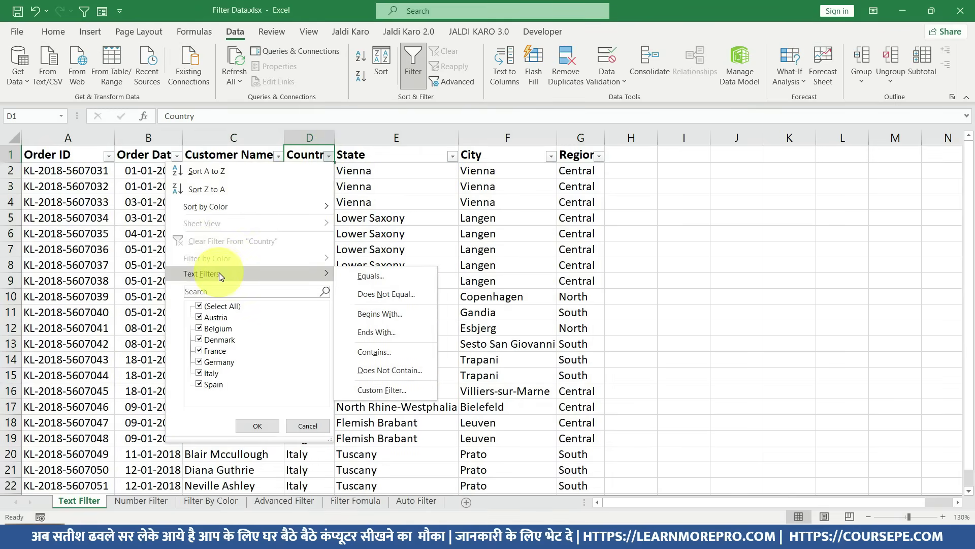
mouse_move(202, 274)
click(332, 155)
drag(307, 155, 308, 327)
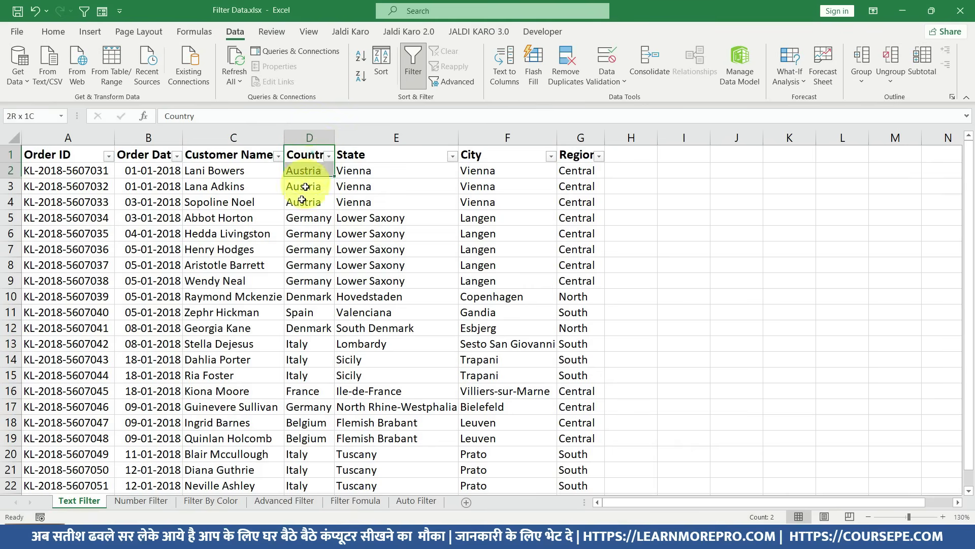
click(310, 293)
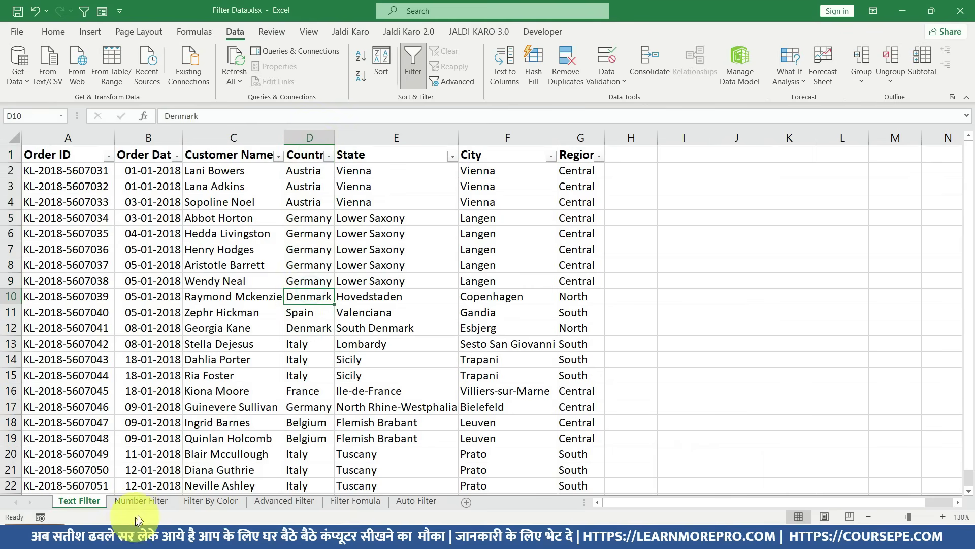
click(142, 502)
click(755, 160)
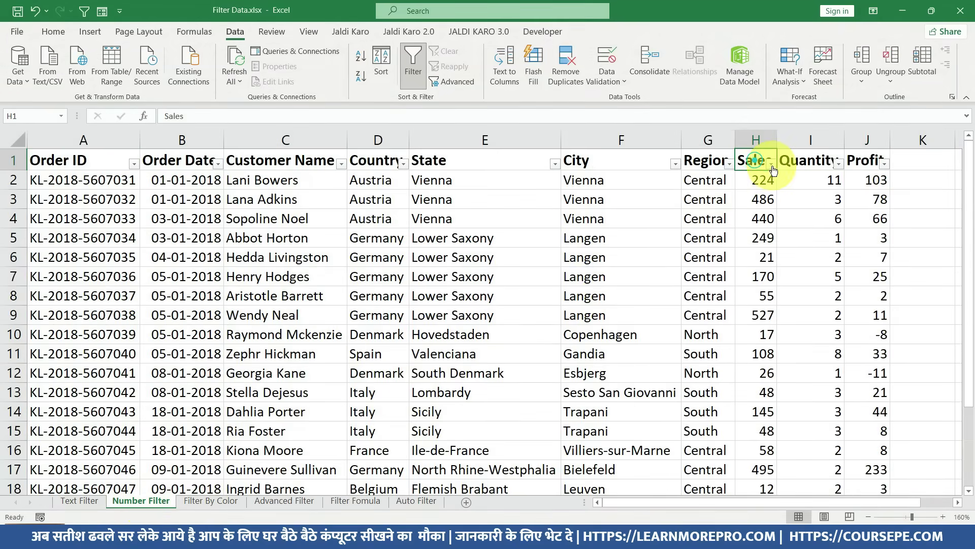
click(771, 163)
mouse_move(686, 282)
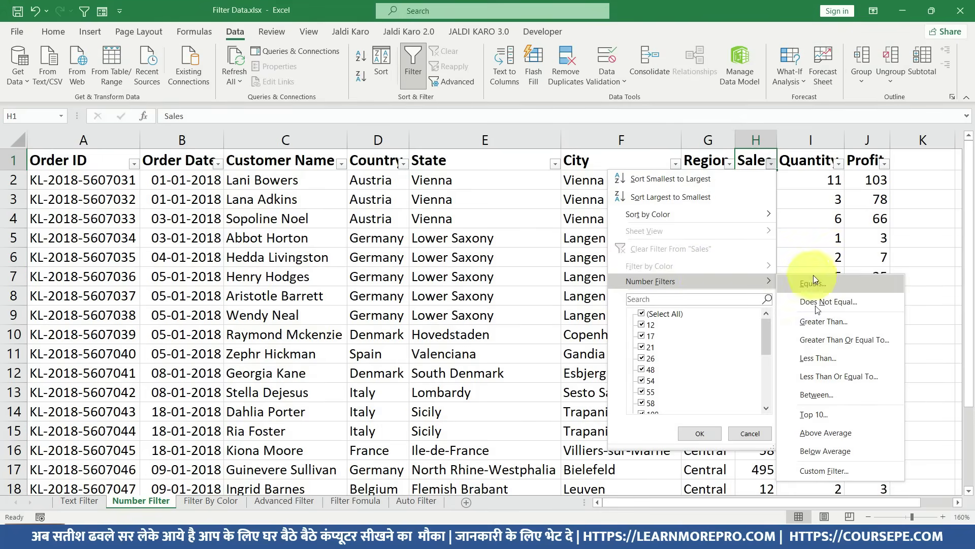
click(828, 412)
click(828, 411)
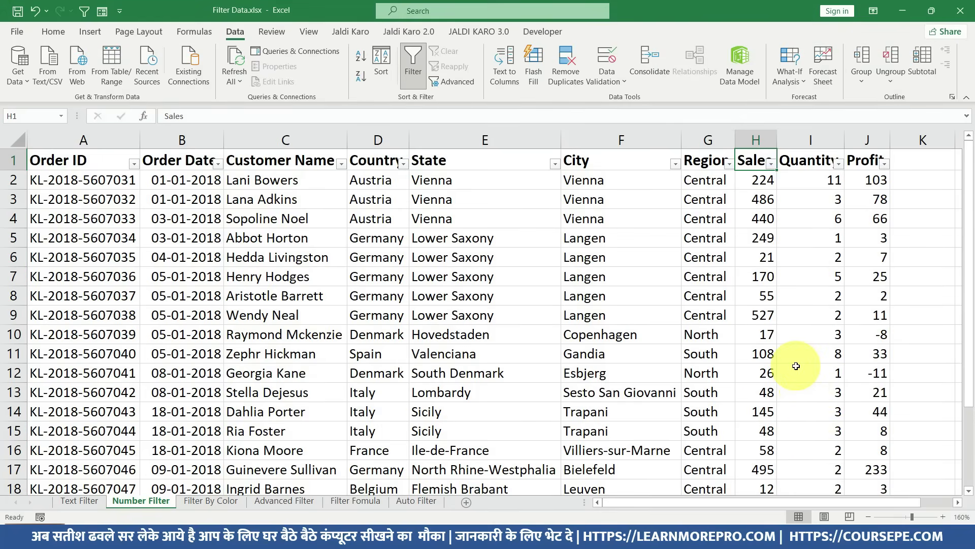
click(73, 500)
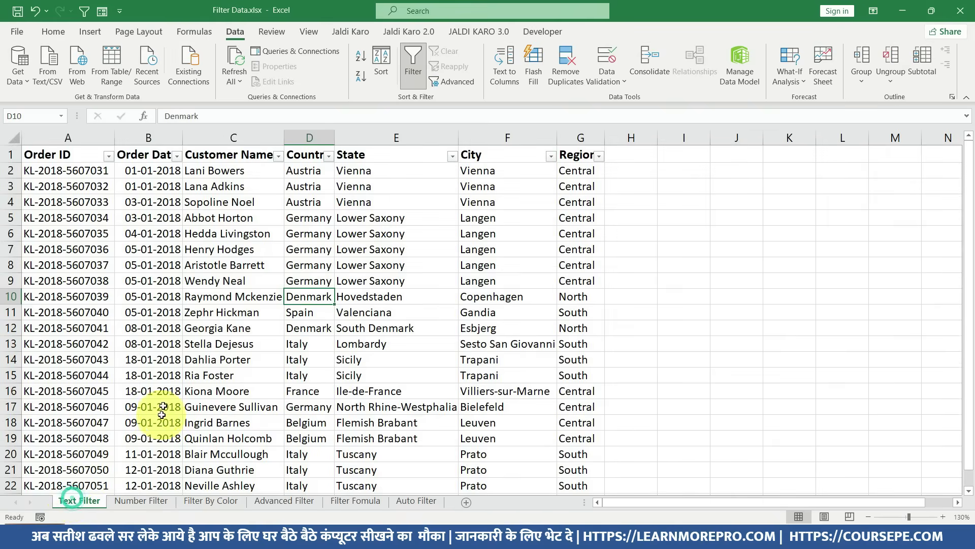
Step: Filter Country to show only France, then widen it to France and Italy
click(329, 156)
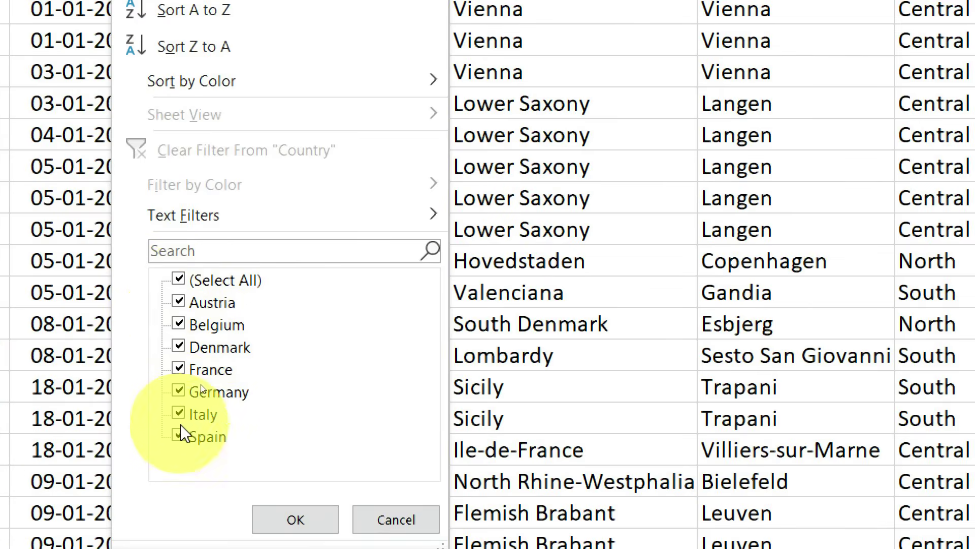
click(179, 279)
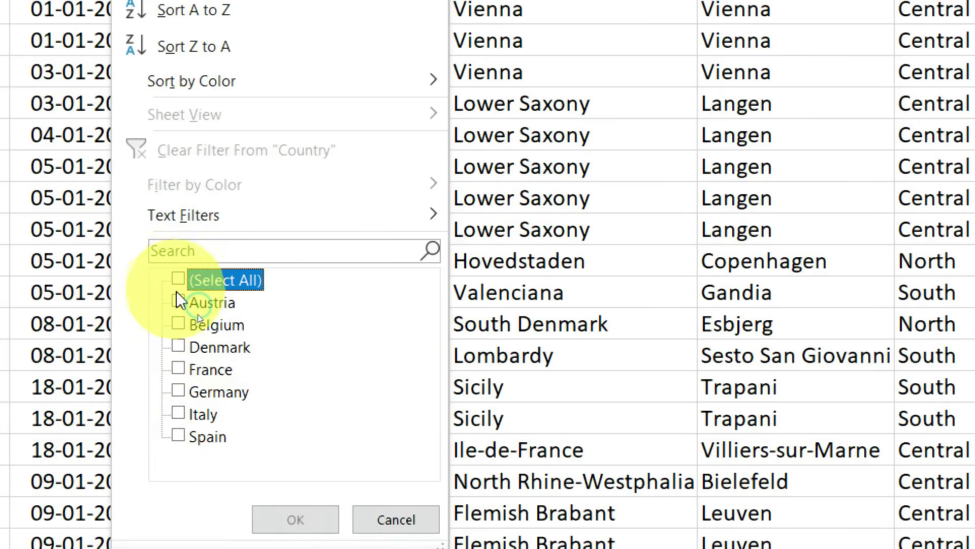
click(178, 369)
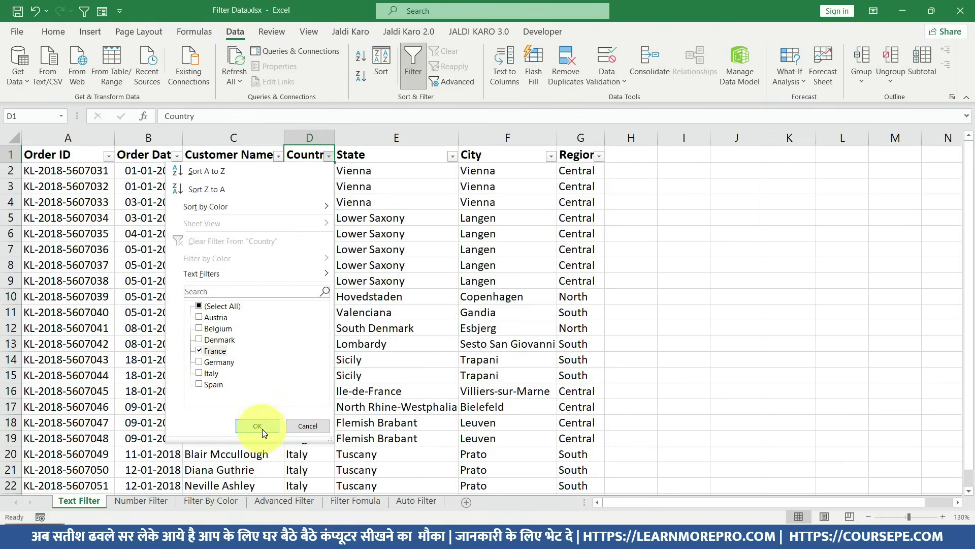
click(261, 425)
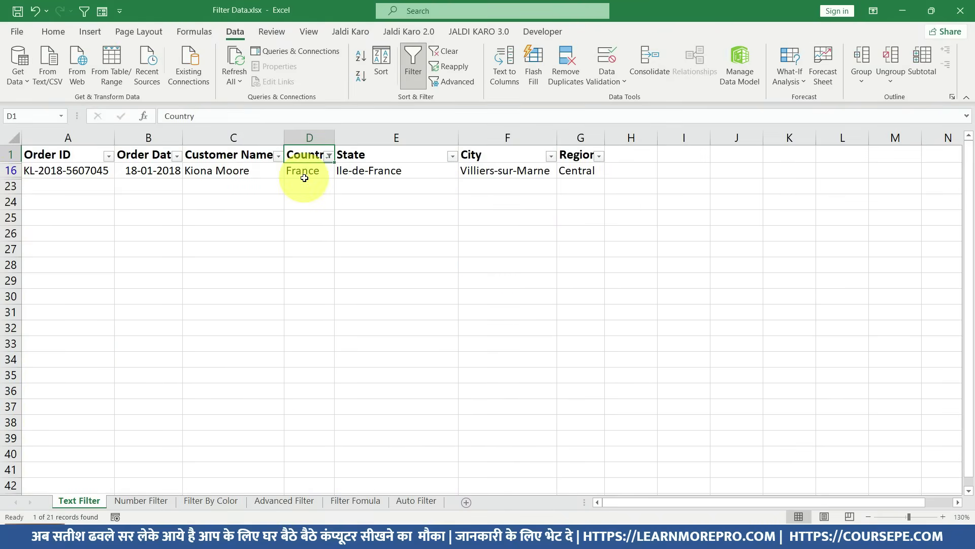
click(329, 157)
click(199, 373)
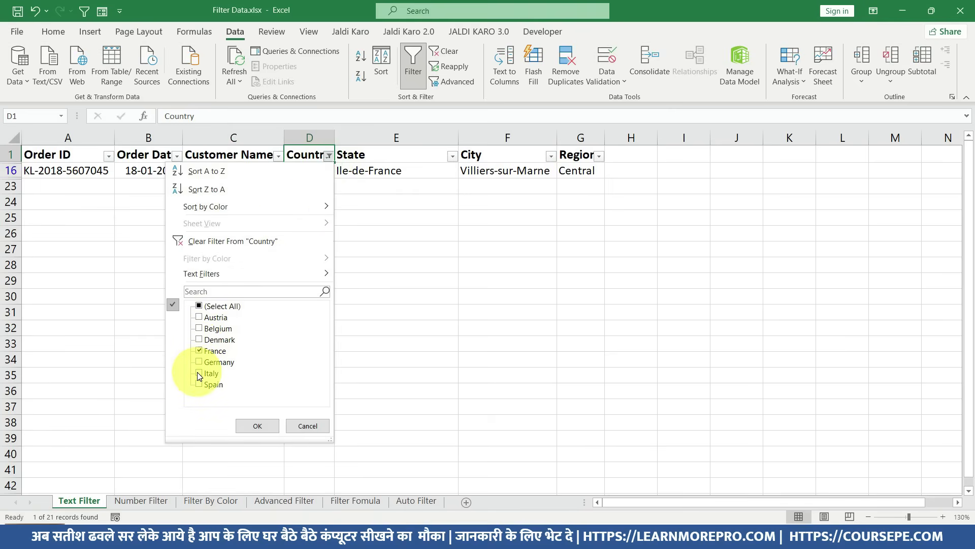
click(254, 425)
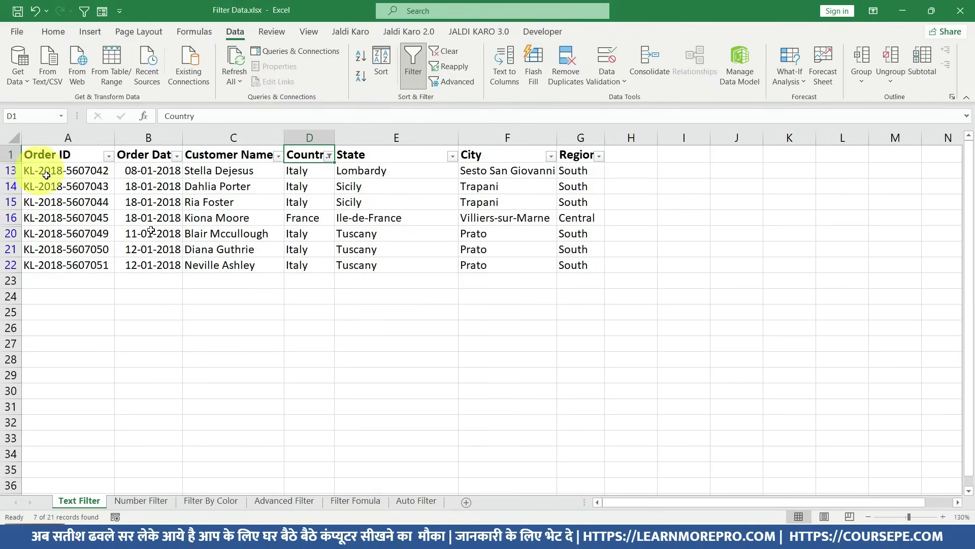
Step: Clear the France and Italy Country filter and dismiss the filter list without changes
click(329, 156)
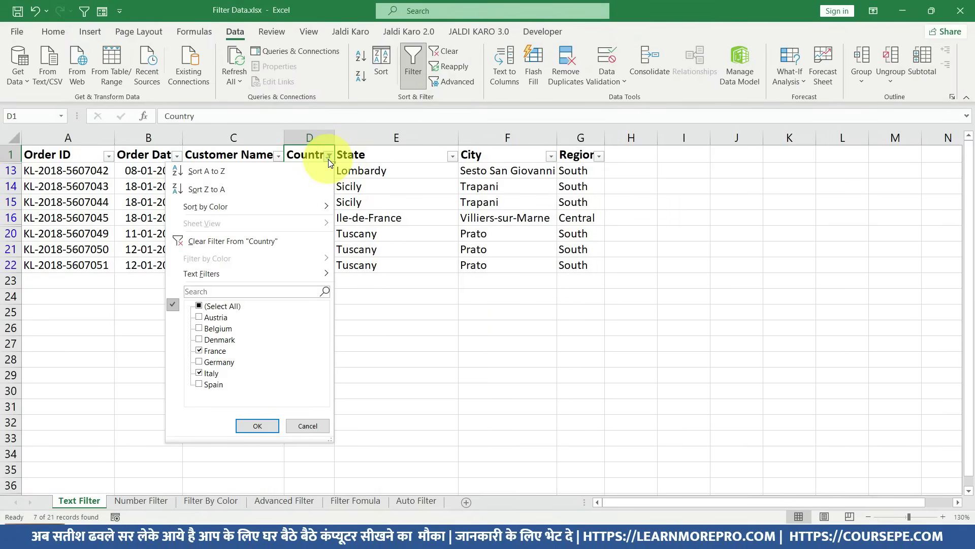
click(329, 157)
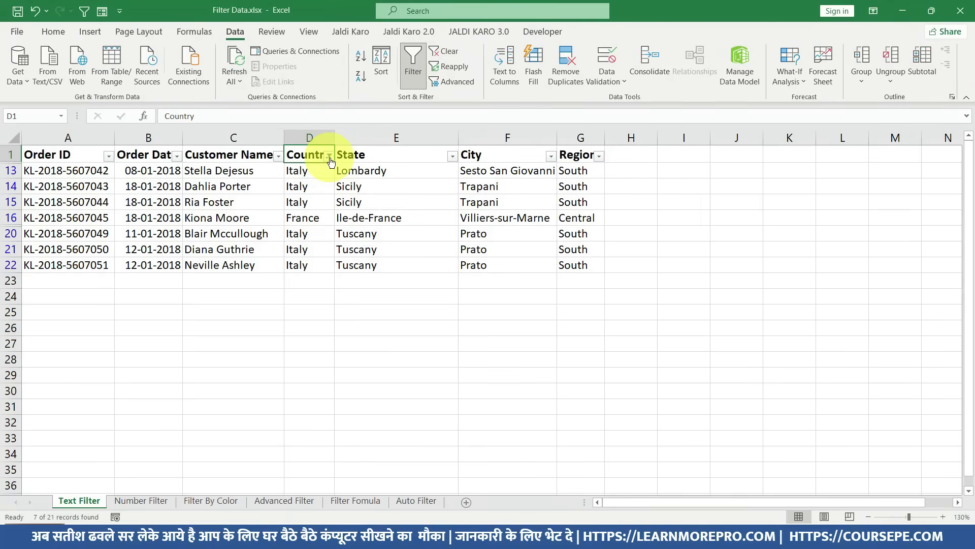
click(330, 156)
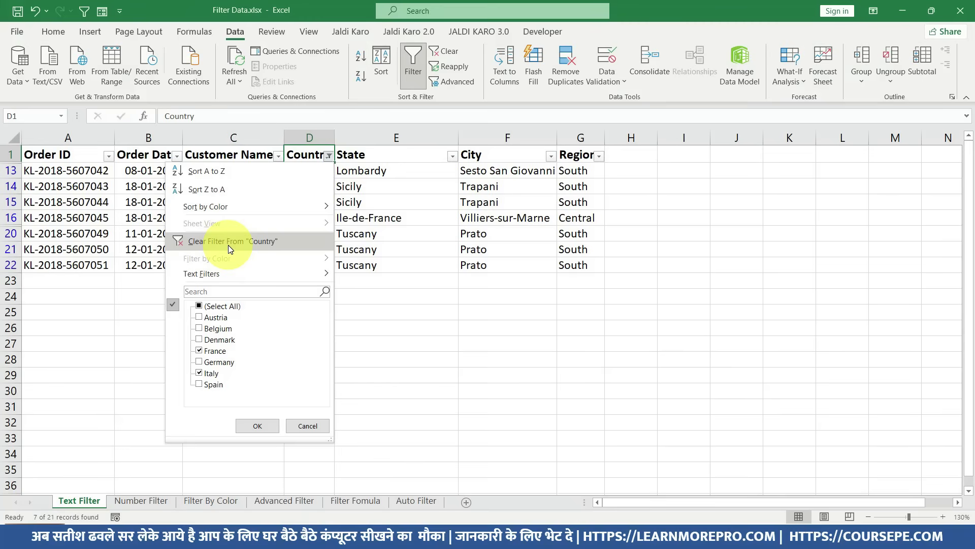
click(227, 244)
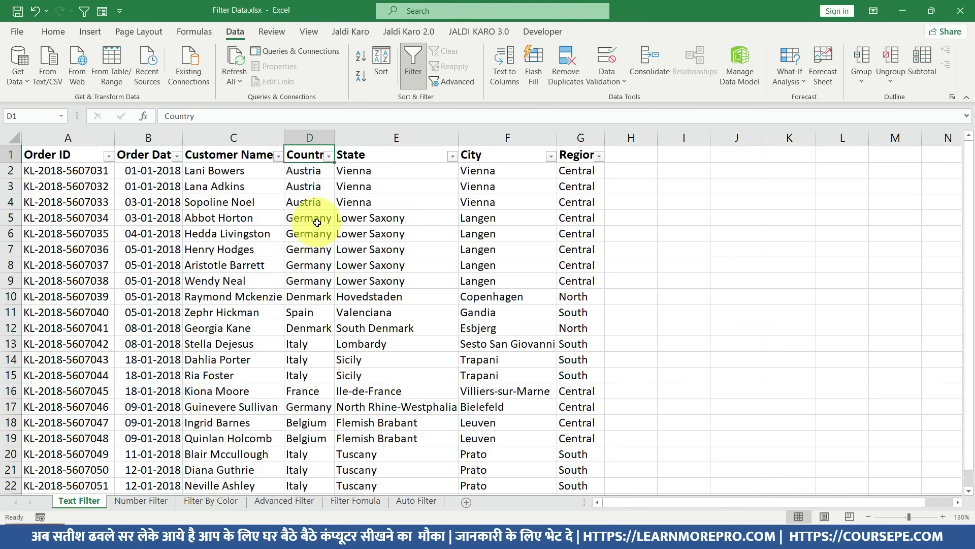
click(327, 158)
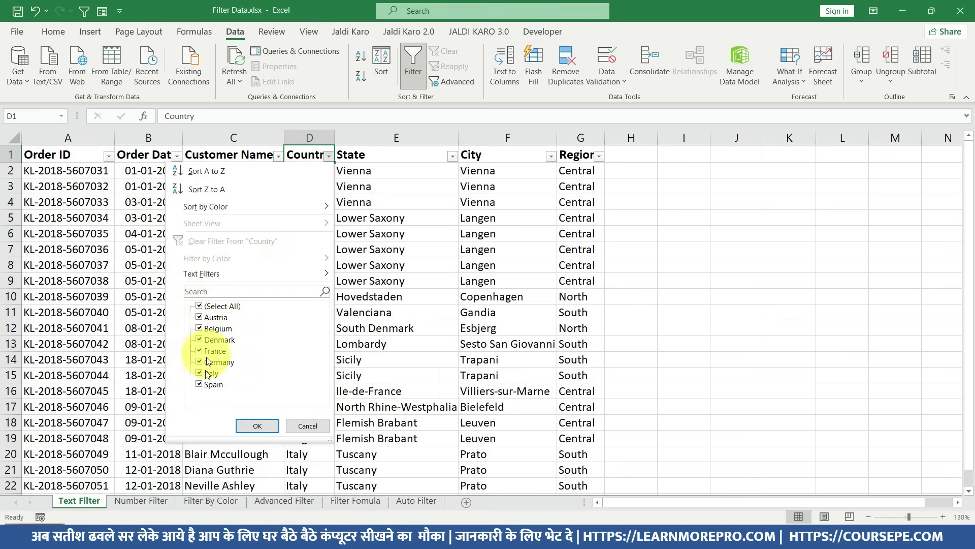
key(Escape)
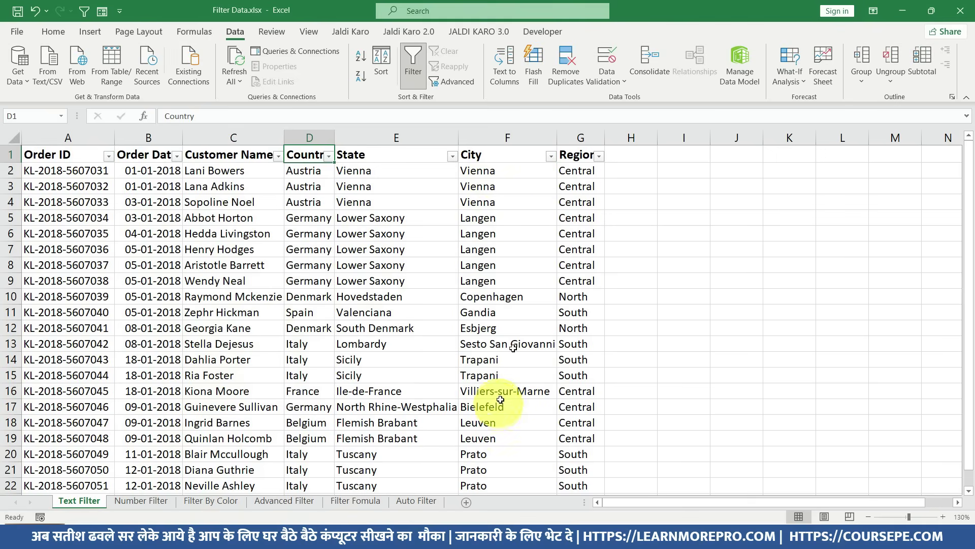
click(551, 156)
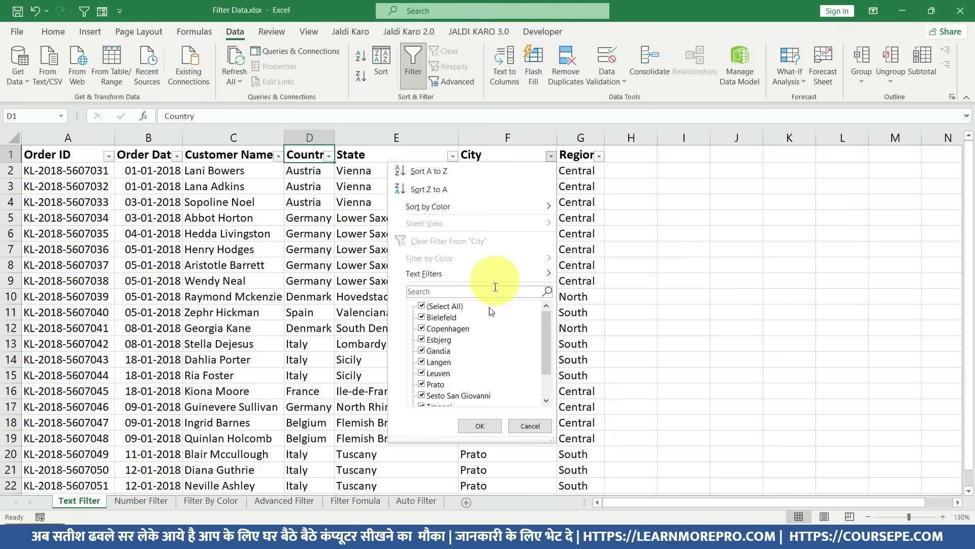
scroll(470, 385, down, 1)
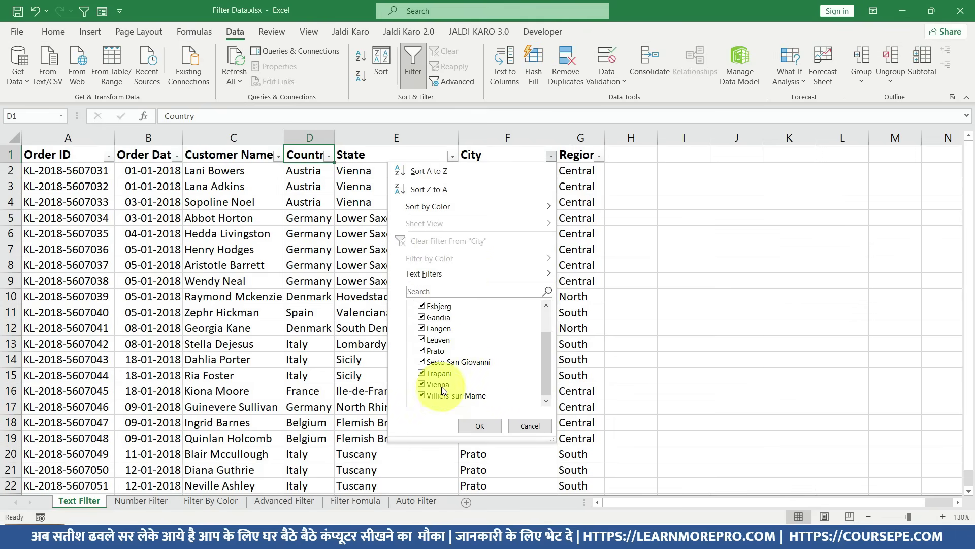
scroll(438, 380, up, 1)
click(434, 291)
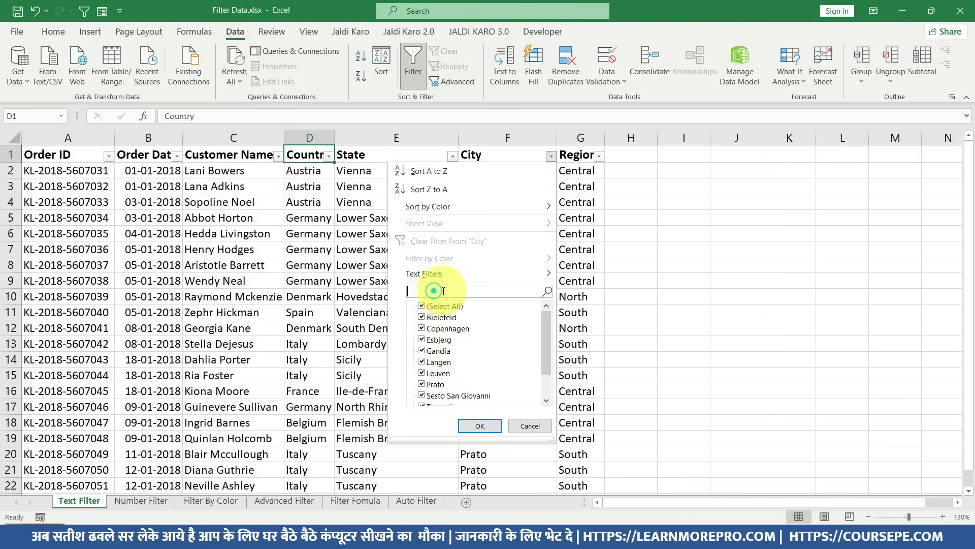
text(Trapani)
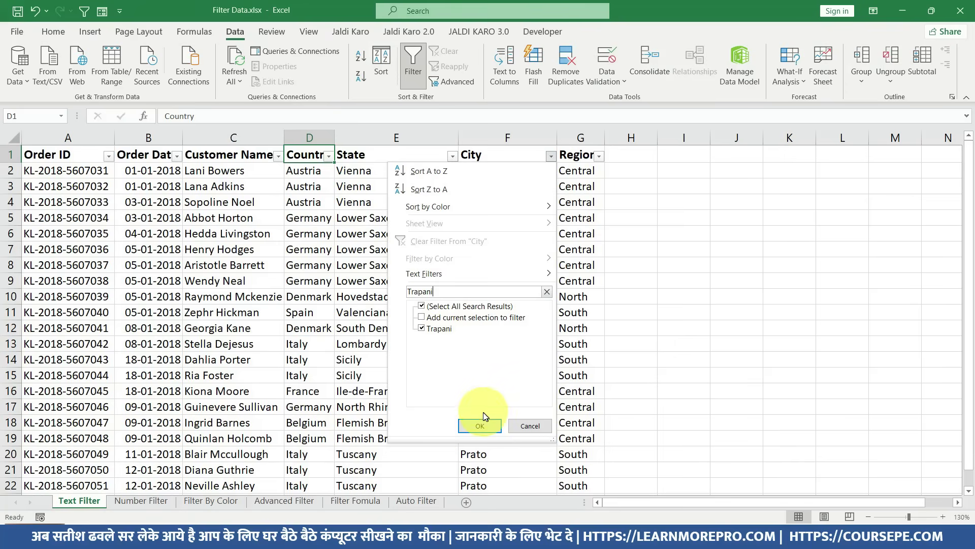
click(481, 426)
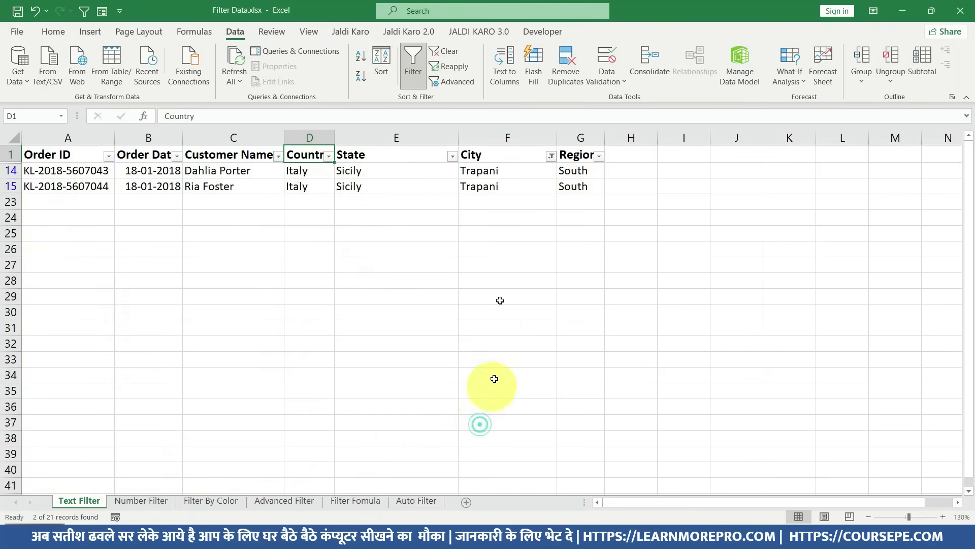
click(551, 156)
click(463, 245)
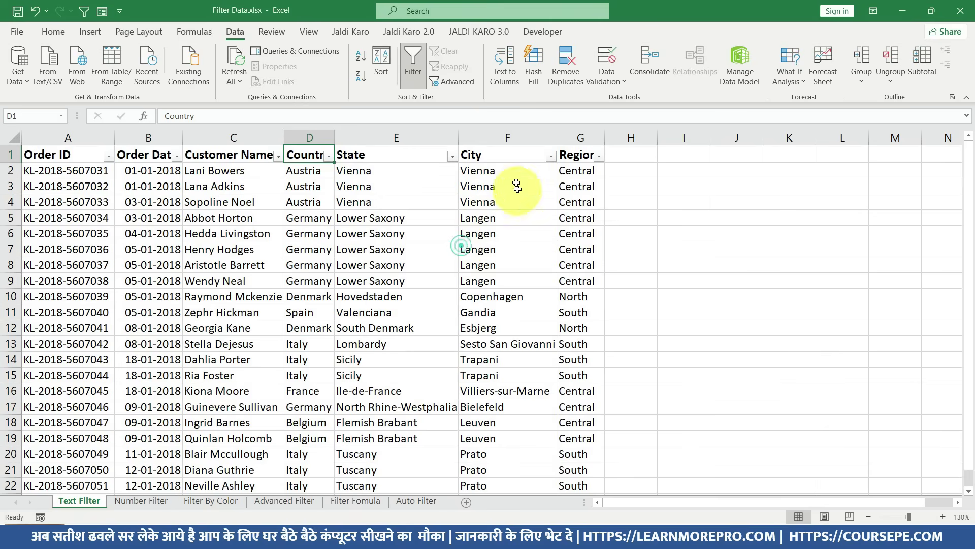
Step: Apply a custom Country filter: equals Austria OR equals Italy, leaving 9 of 21 orders
click(328, 157)
mouse_move(252, 274)
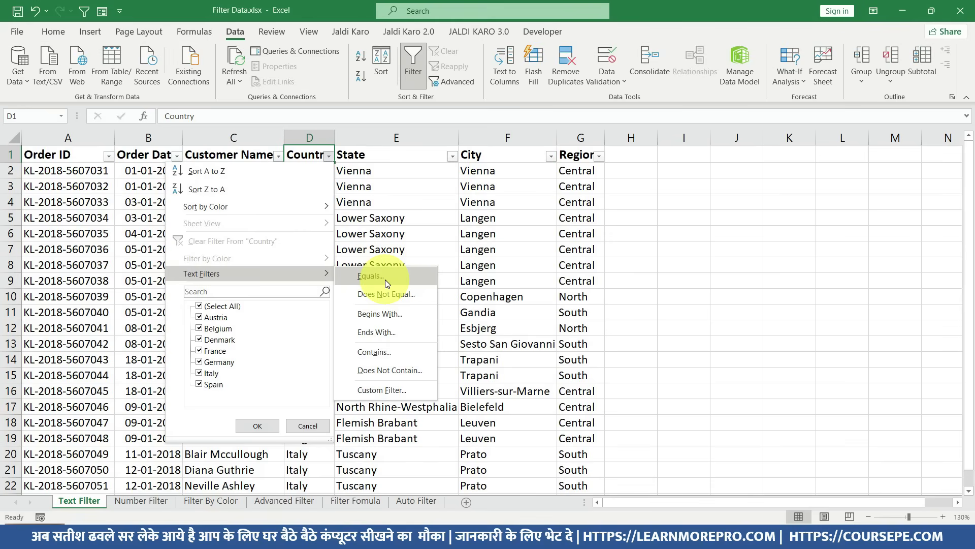
click(387, 283)
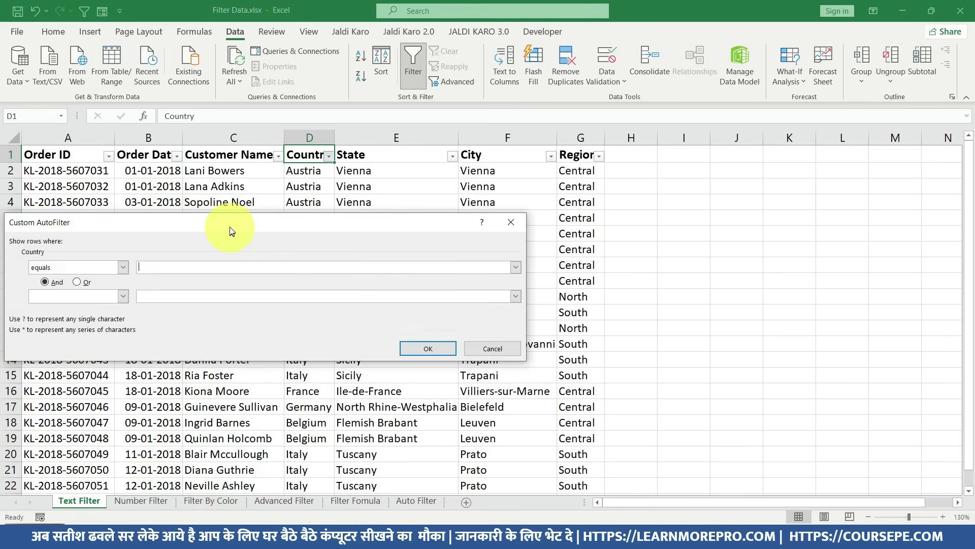
drag(230, 231, 378, 247)
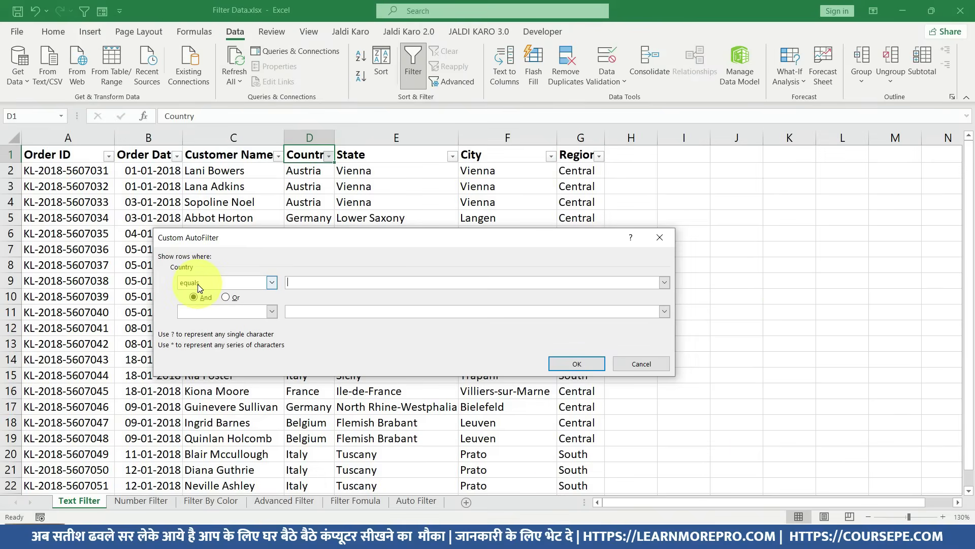
text(Aus)
text(tria)
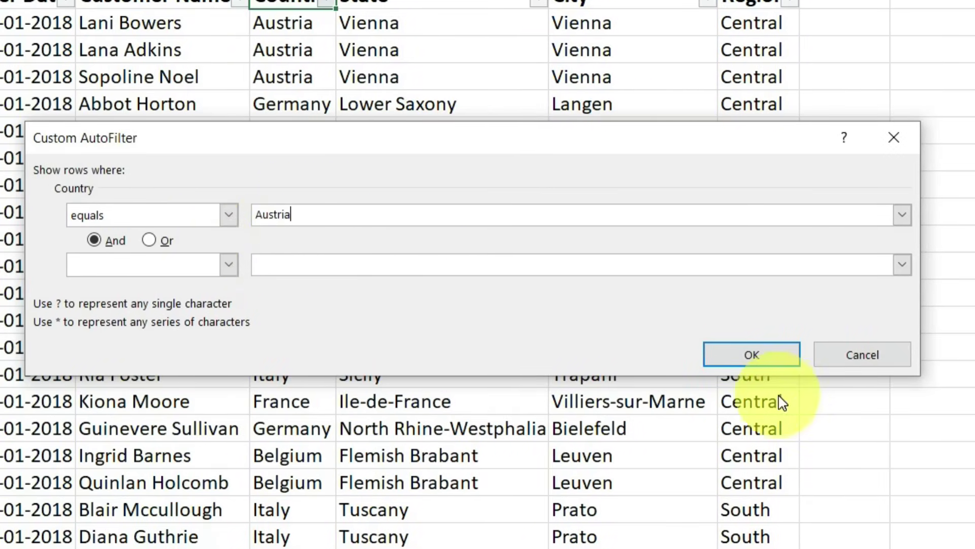
click(148, 241)
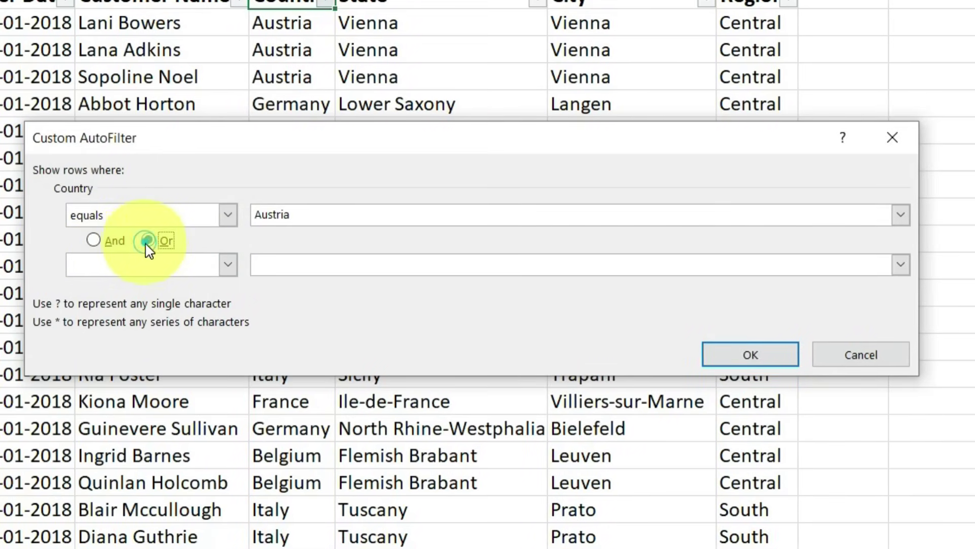
click(159, 266)
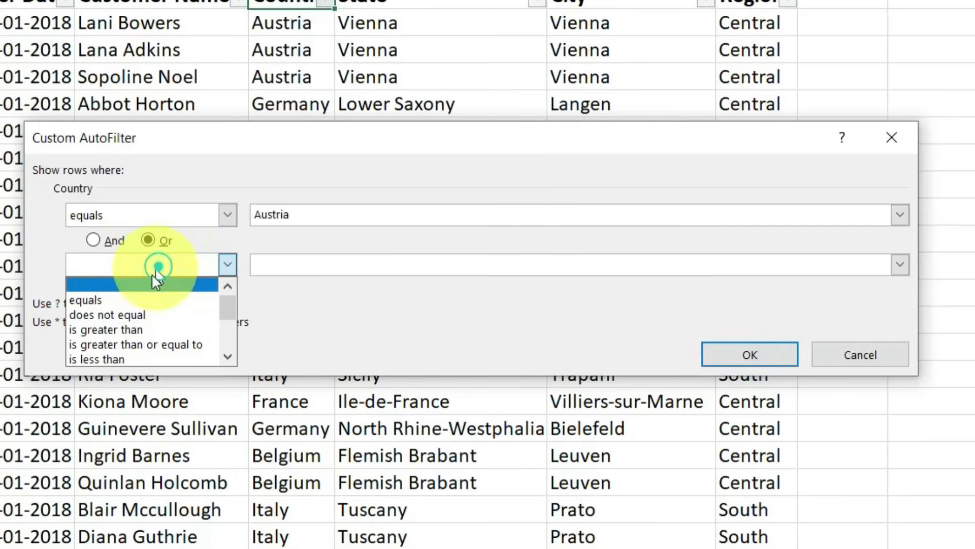
click(123, 297)
click(300, 268)
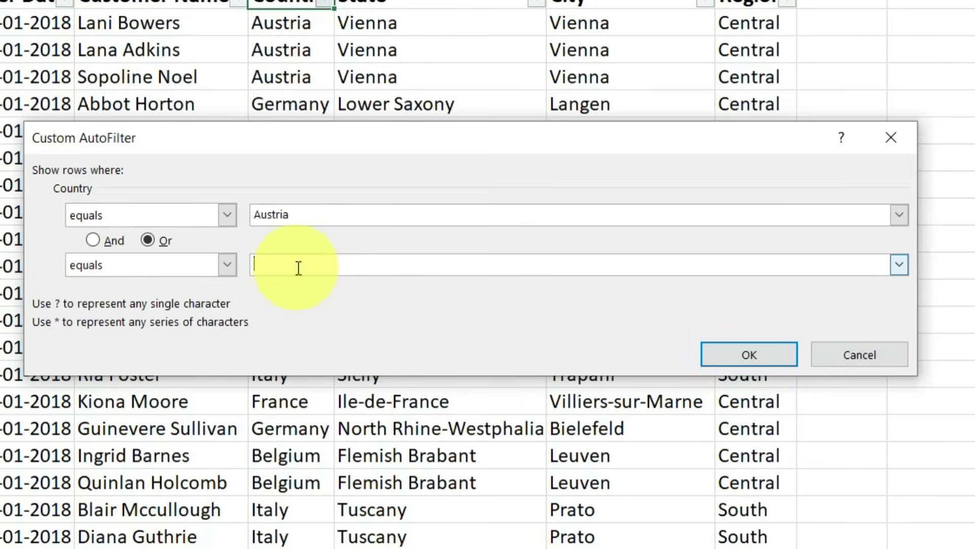
text(Italy)
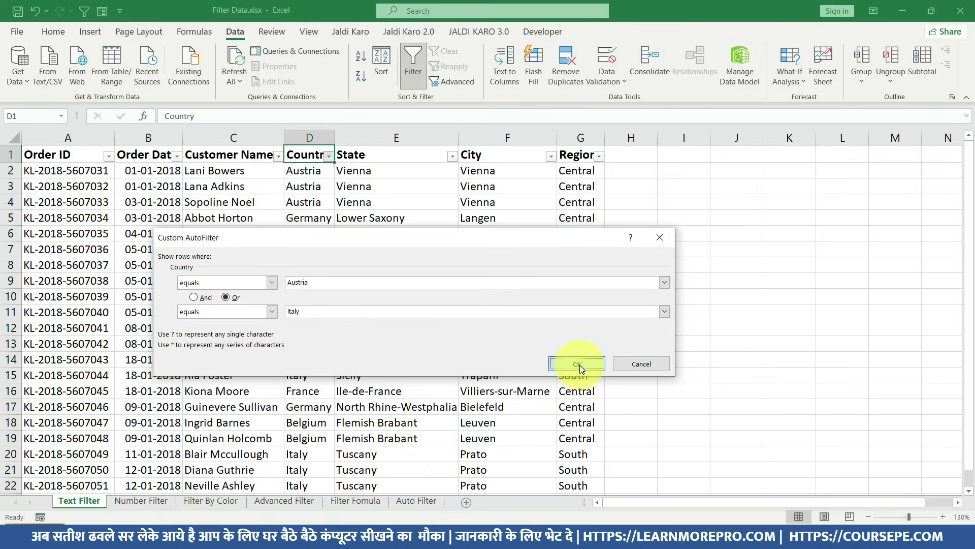
click(580, 365)
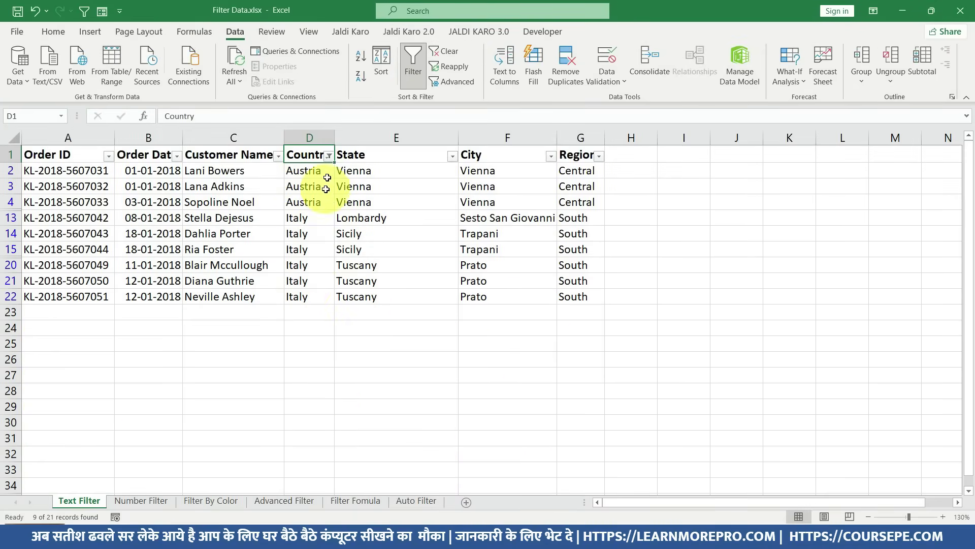
Step: Clear the Austria/Italy filter, try Country does not equal Austria (18 of 21), then clear it
click(328, 156)
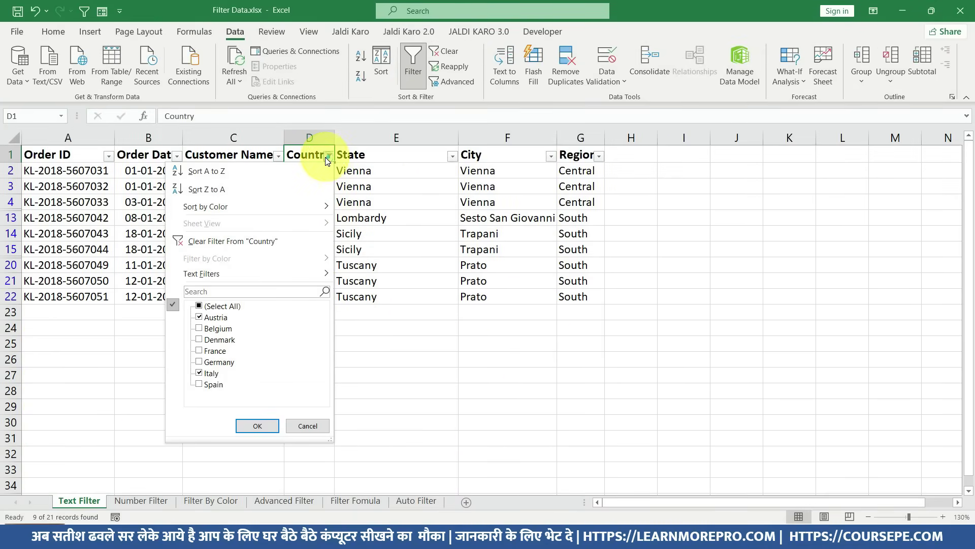
mouse_move(251, 273)
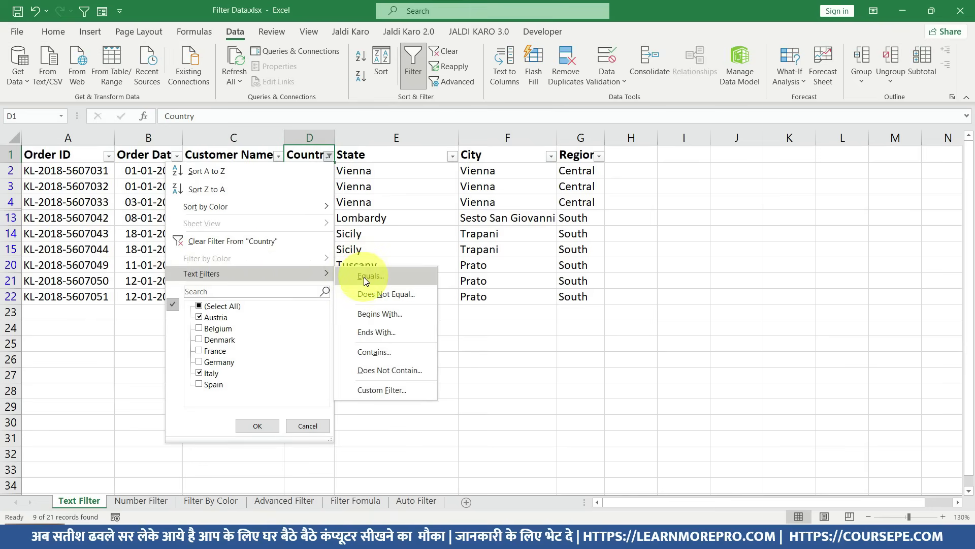
click(254, 242)
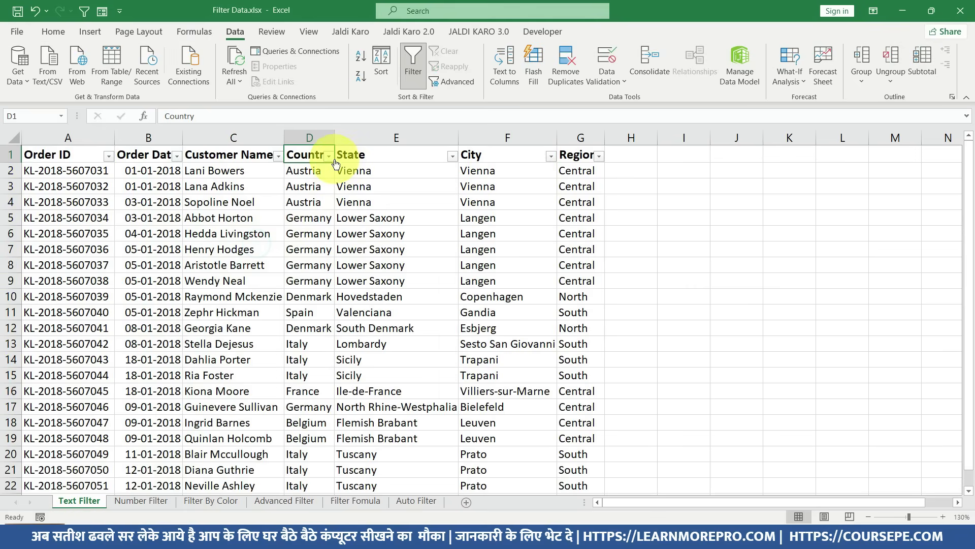
click(334, 160)
mouse_move(114, 222)
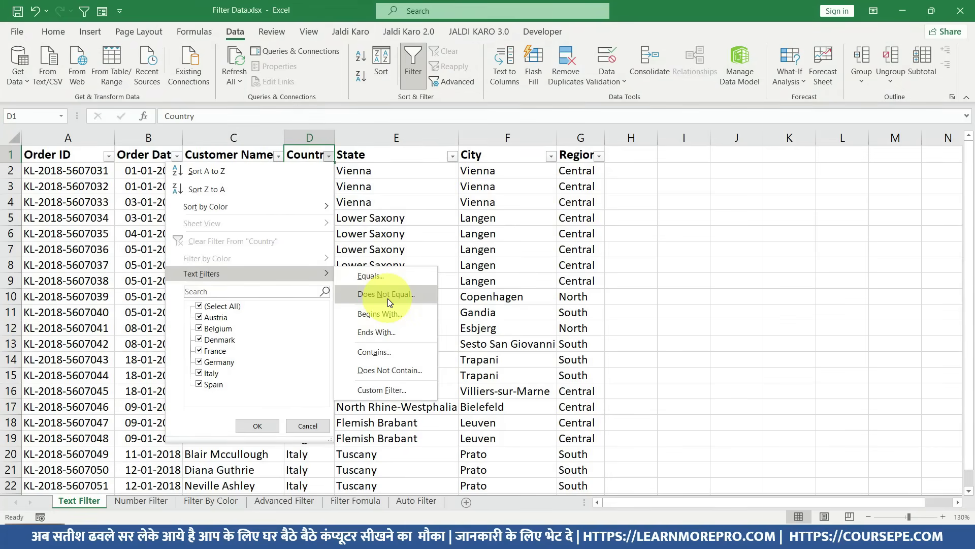
click(388, 298)
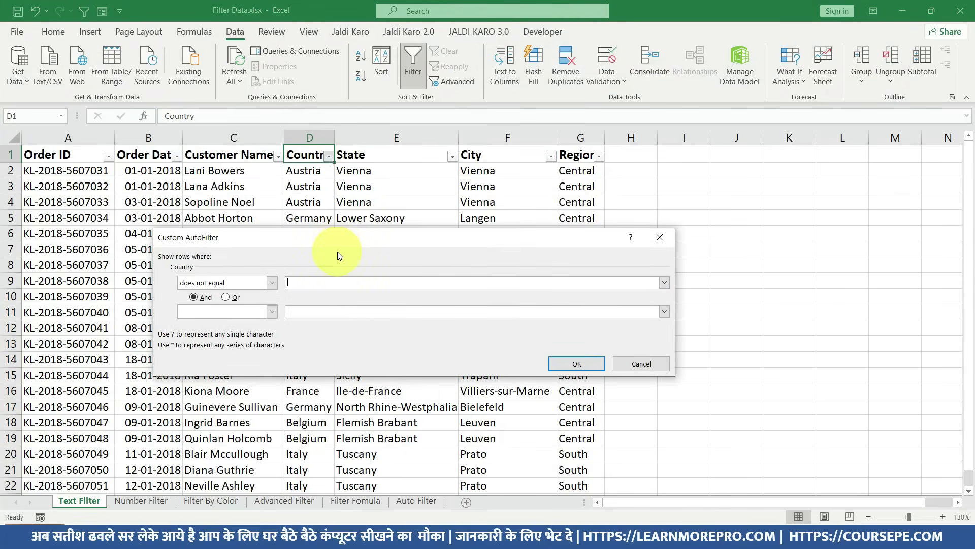
text(Austria)
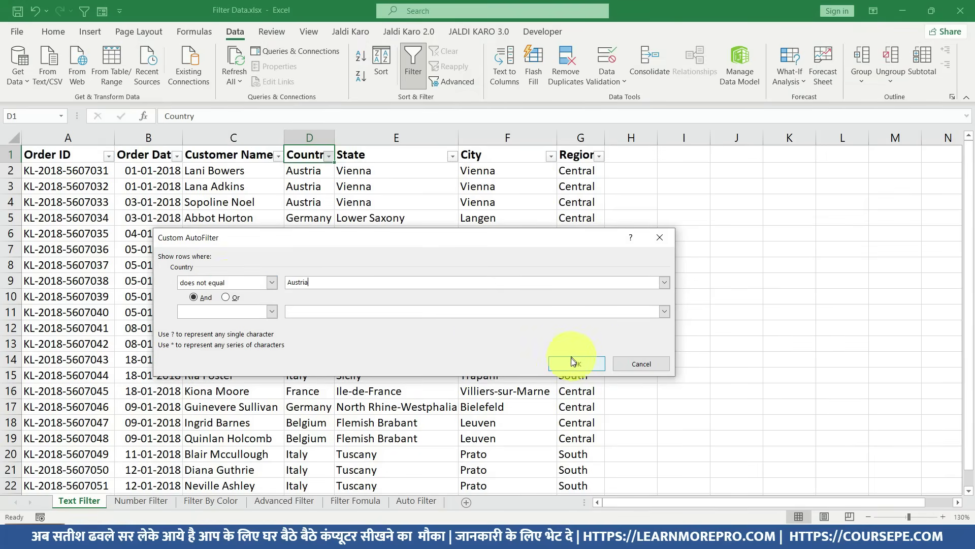
click(573, 362)
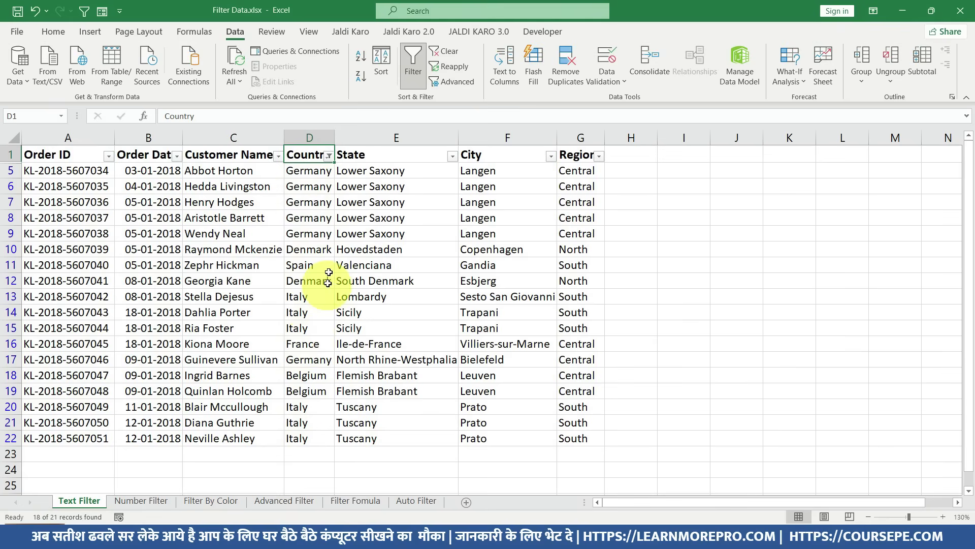
click(330, 156)
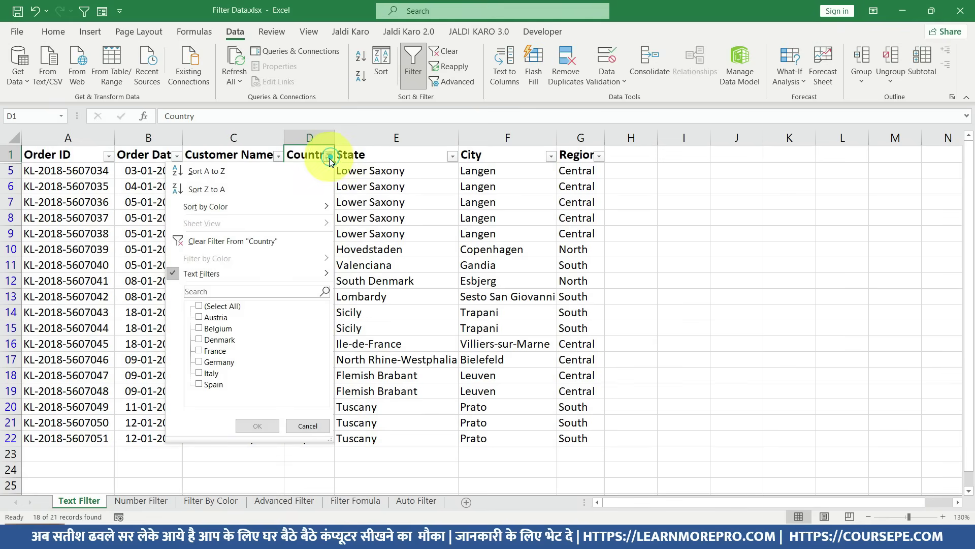
click(238, 245)
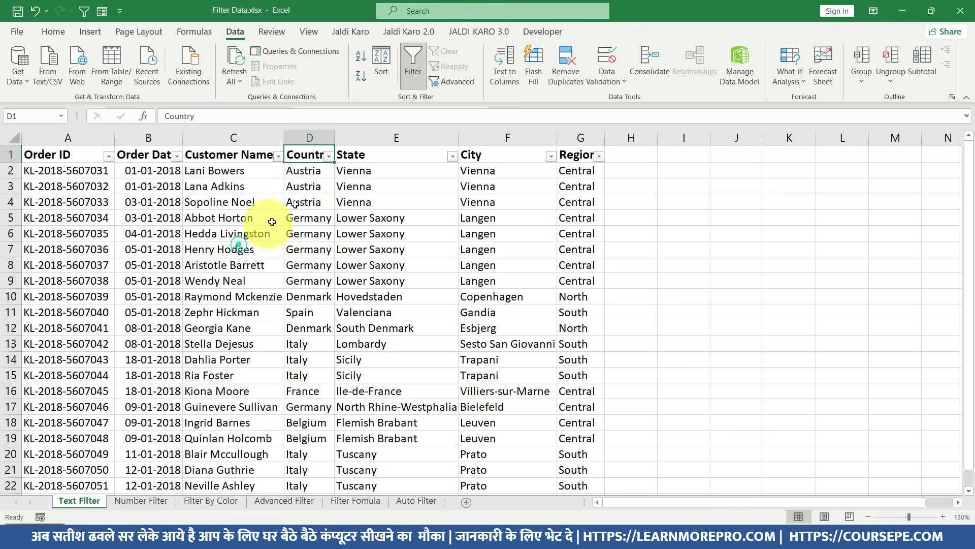
Step: Filter Country to values beginning with B, showing only the two Belgium orders
click(328, 155)
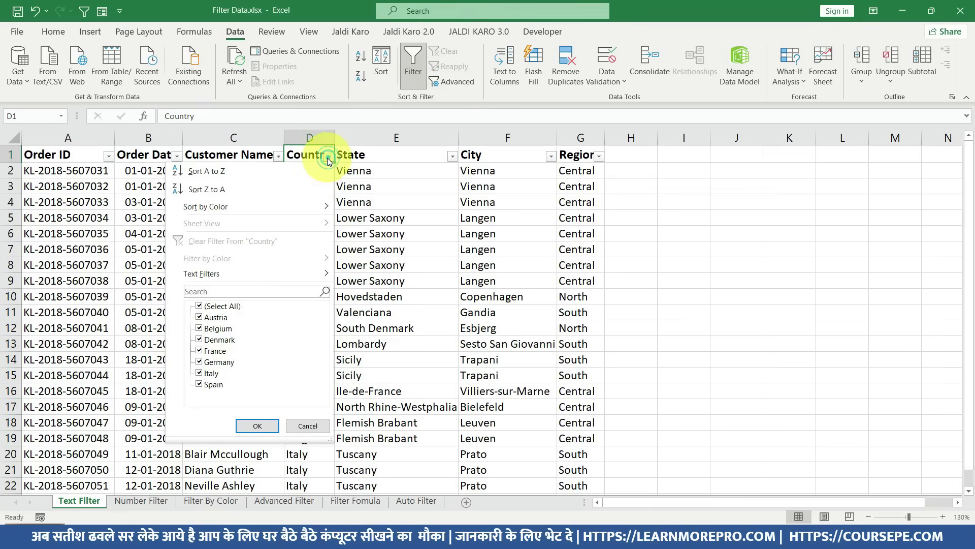
click(242, 278)
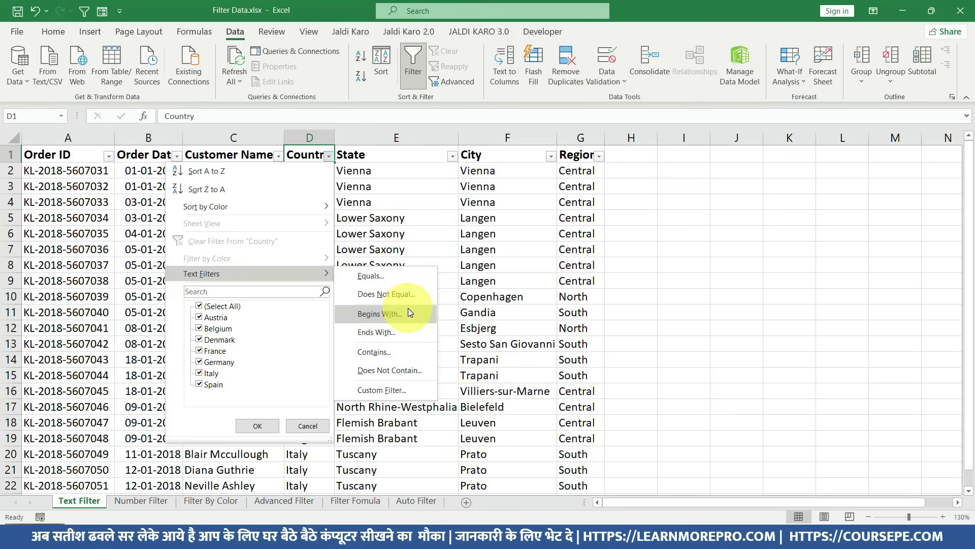
click(399, 321)
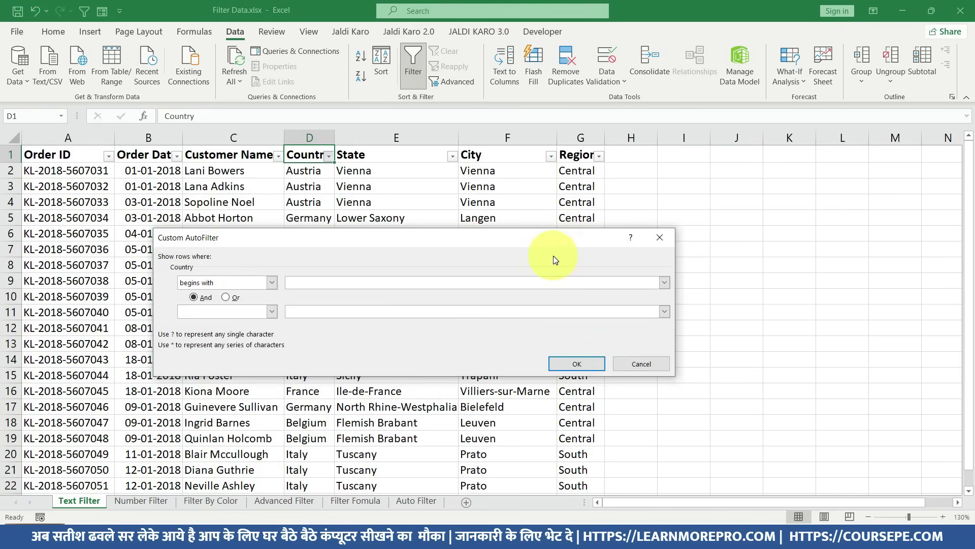
click(259, 282)
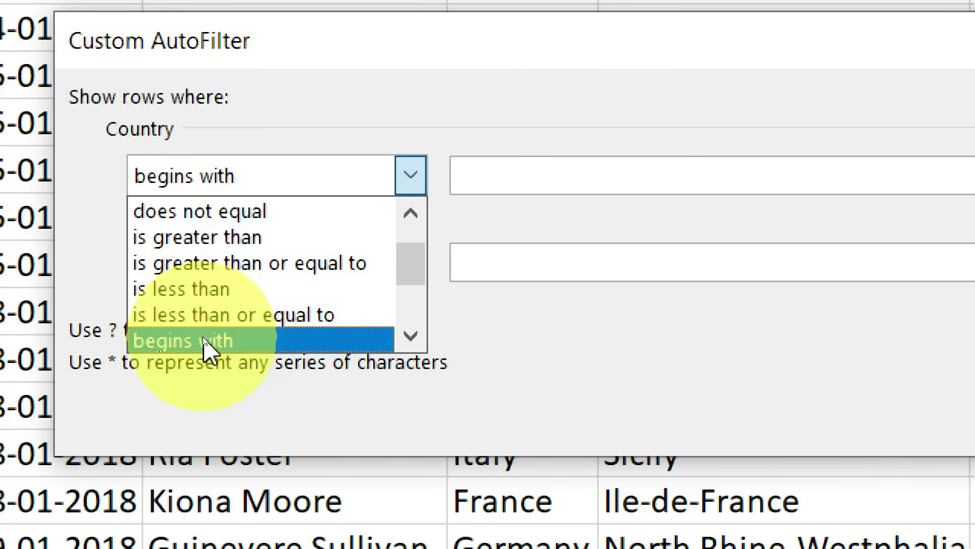
scroll(213, 325, down, 2)
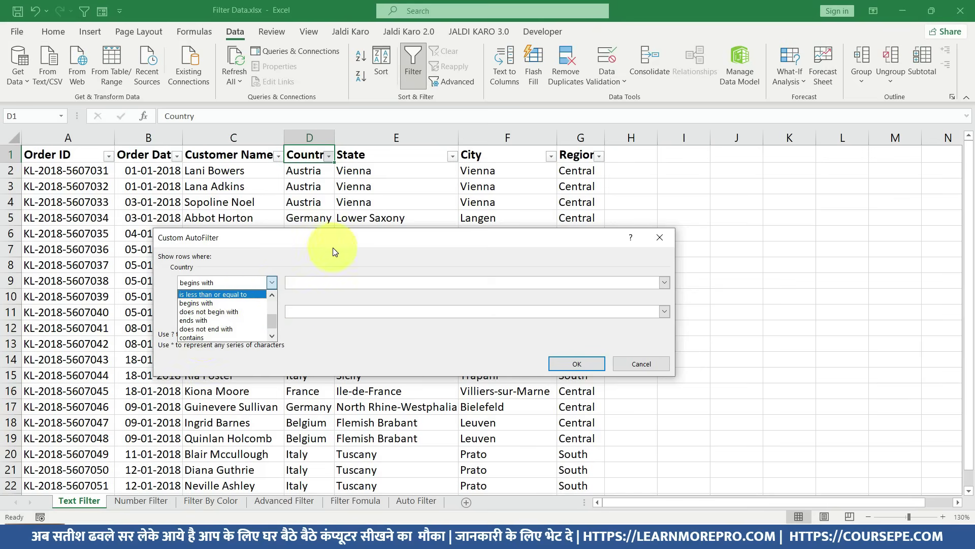
click(311, 281)
text(B)
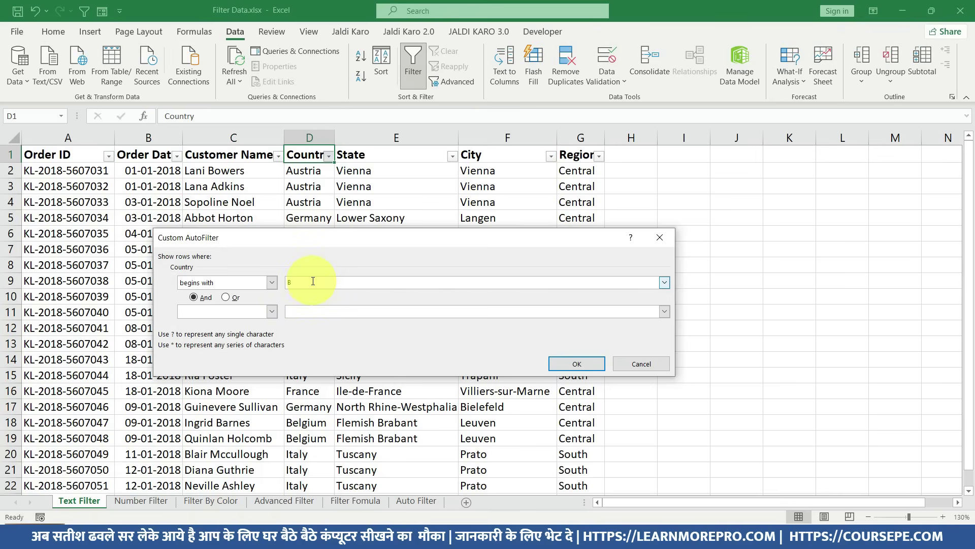
key(Return)
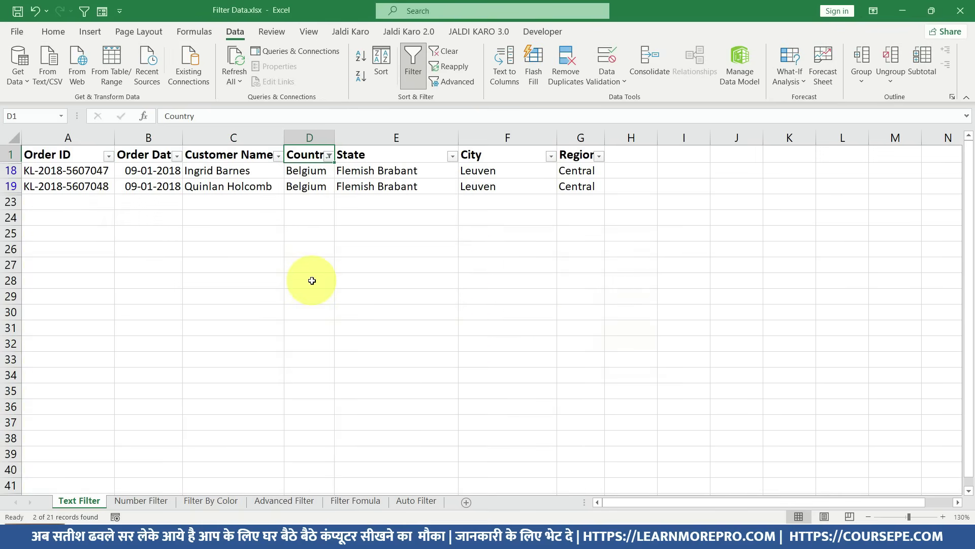
click(328, 156)
click(260, 244)
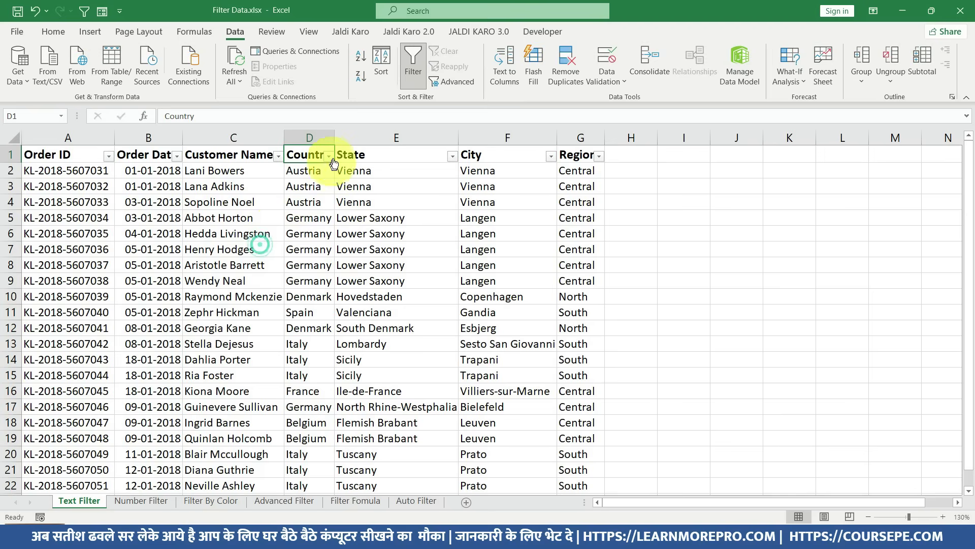
key(alt+Down)
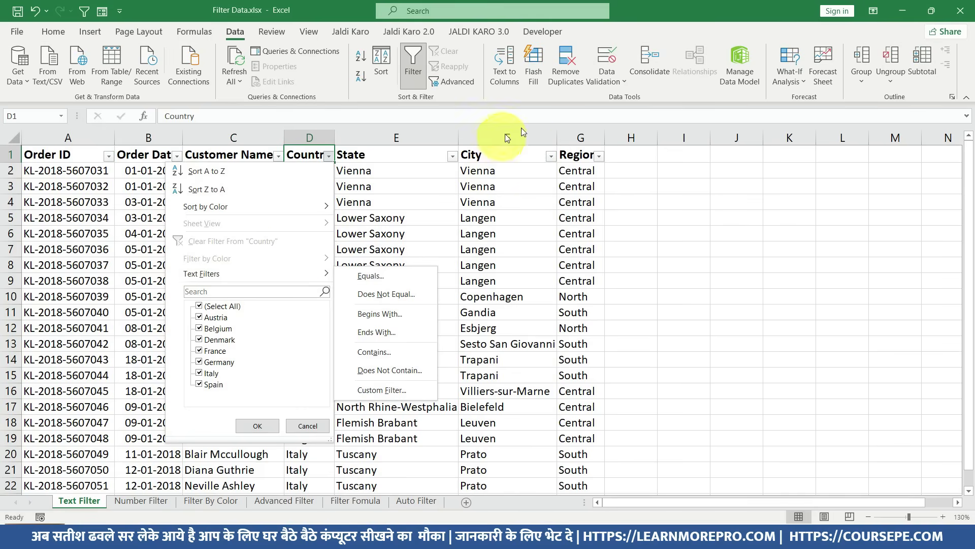
click(537, 153)
click(552, 156)
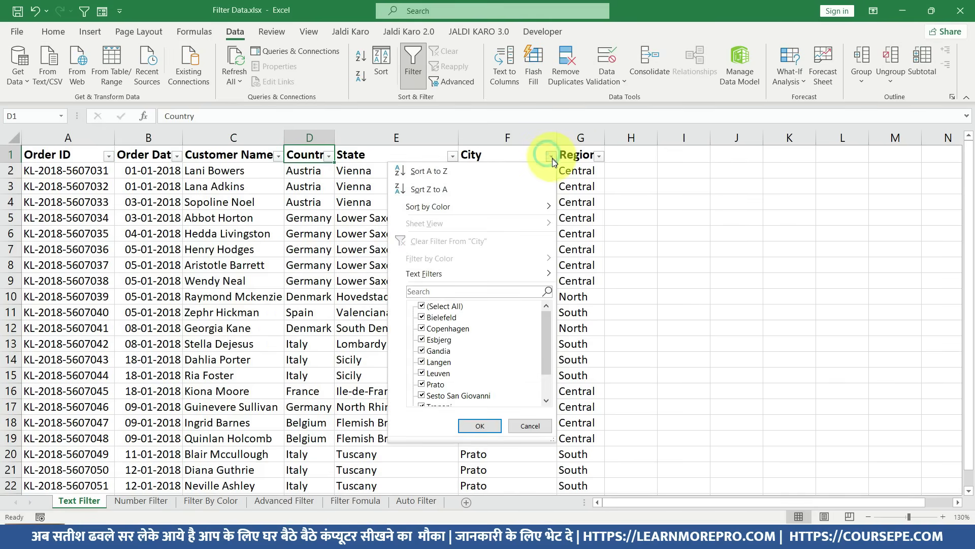
mouse_move(457, 273)
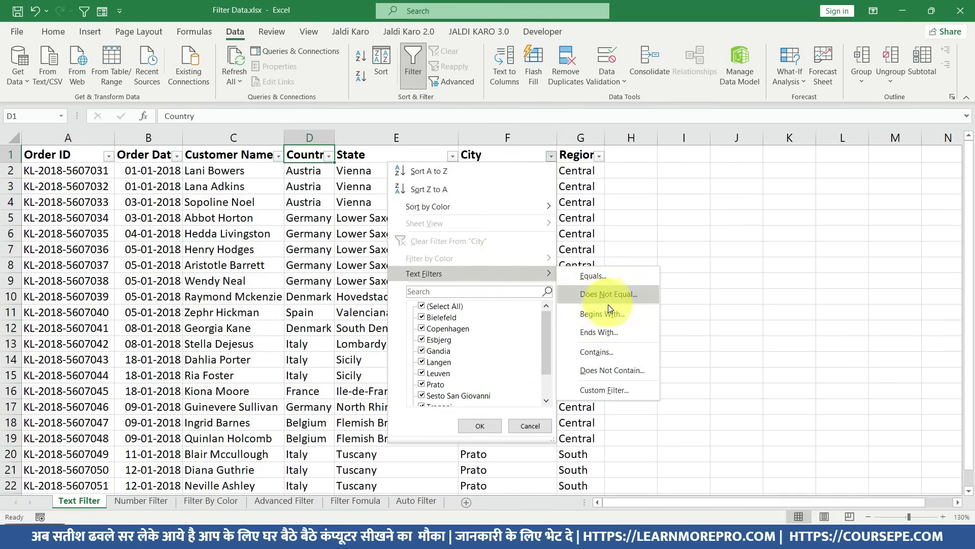
click(608, 304)
text(L)
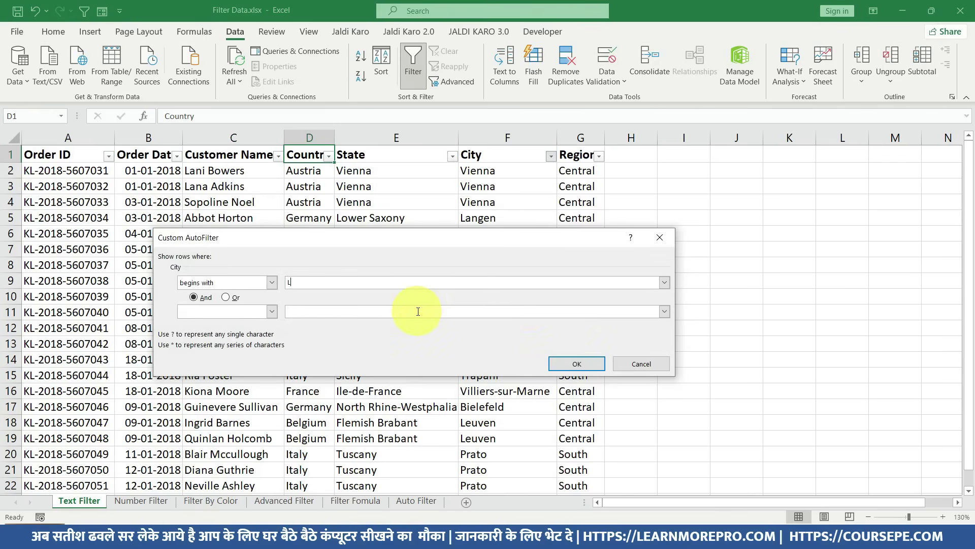
key(Return)
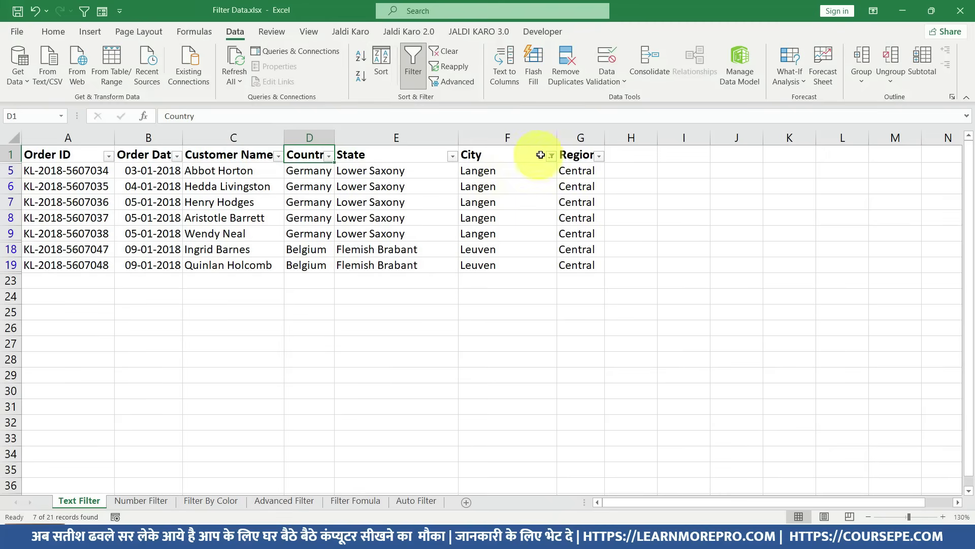
click(551, 156)
click(440, 241)
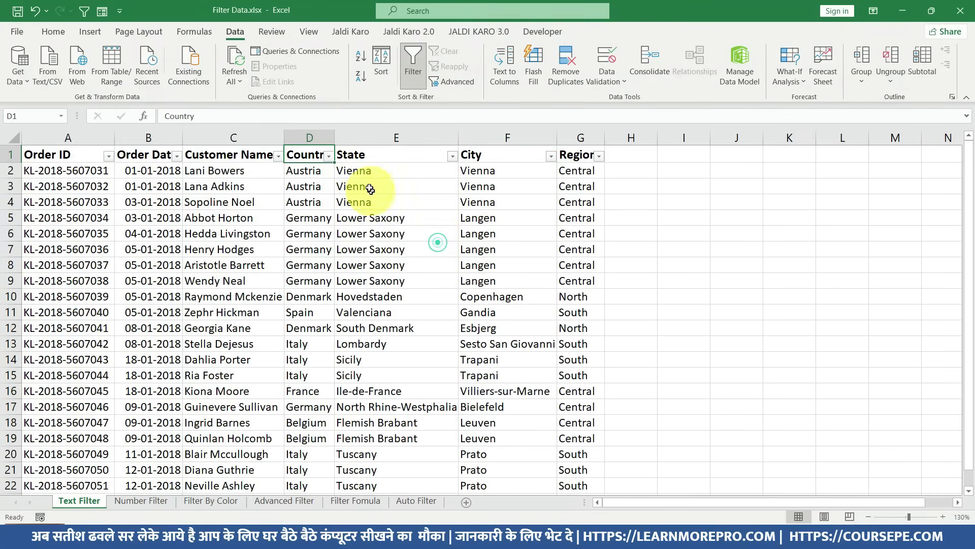
click(329, 156)
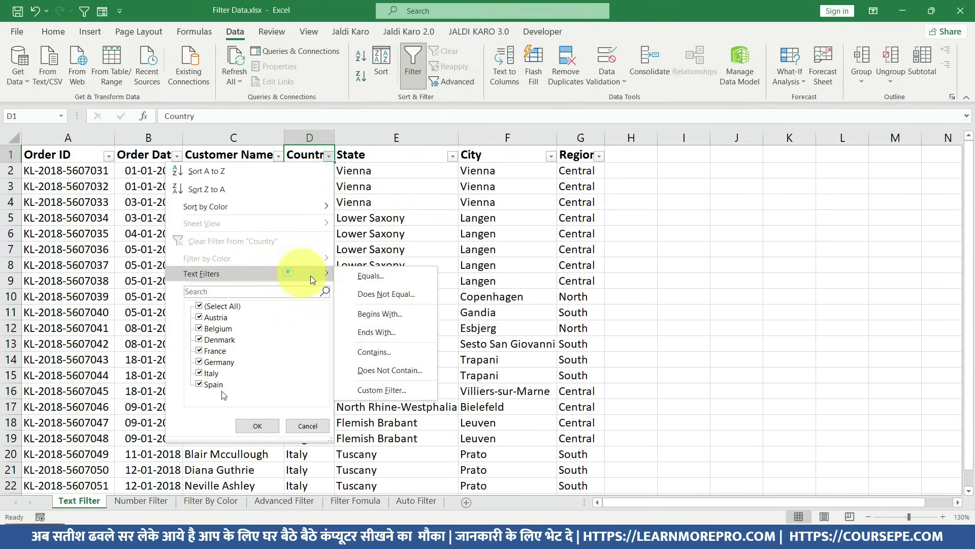
mouse_move(202, 273)
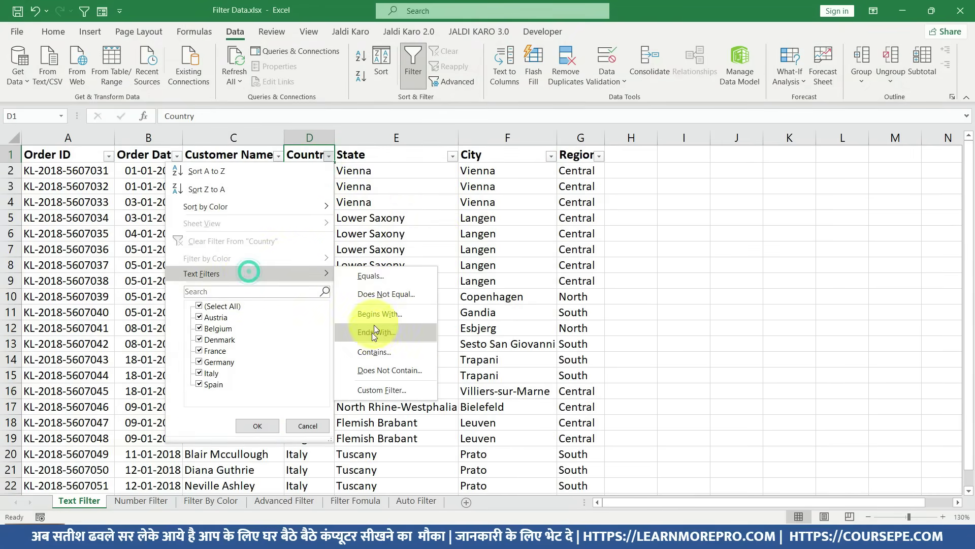
click(387, 358)
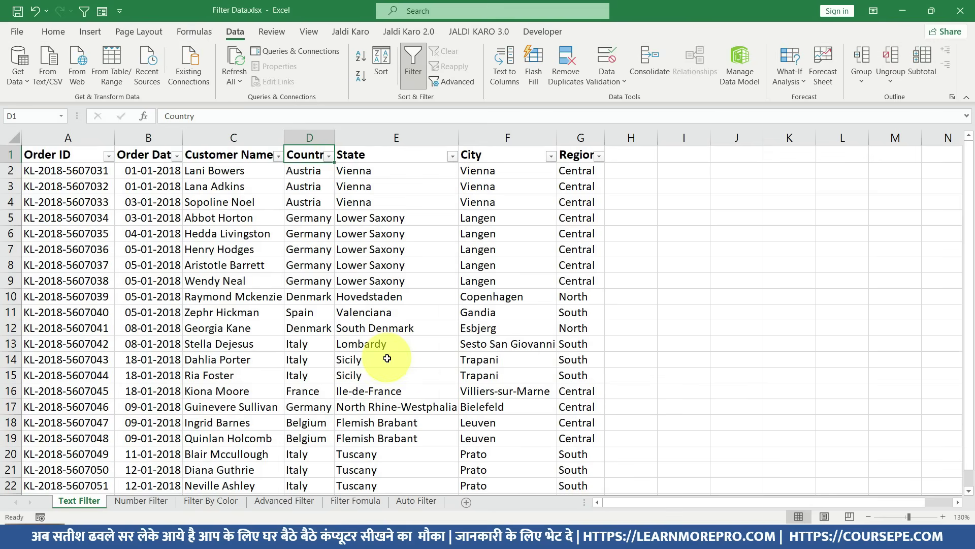
Step: Copy the surname Barnes from the customer name in cell C18
click(229, 454)
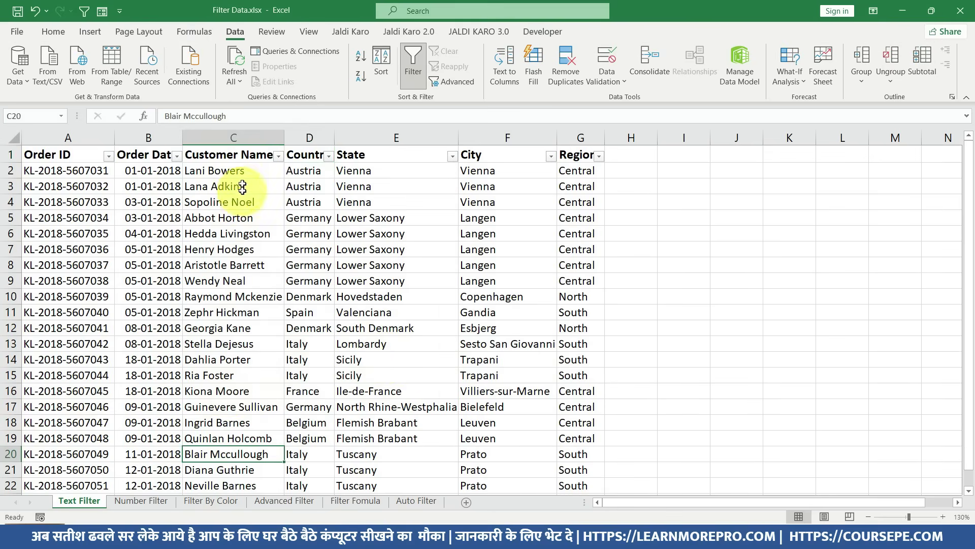
click(235, 150)
scroll(257, 365, down, 1)
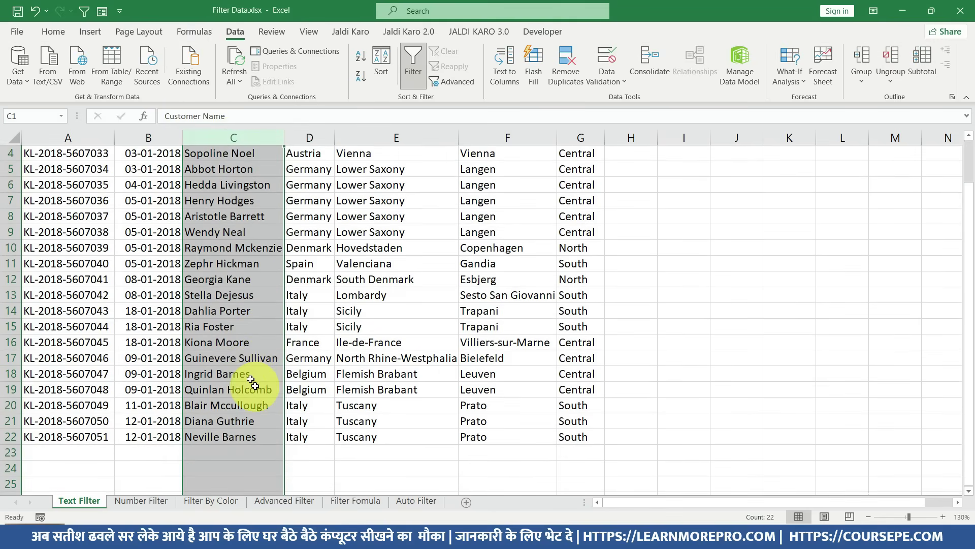
click(252, 381)
click(234, 429)
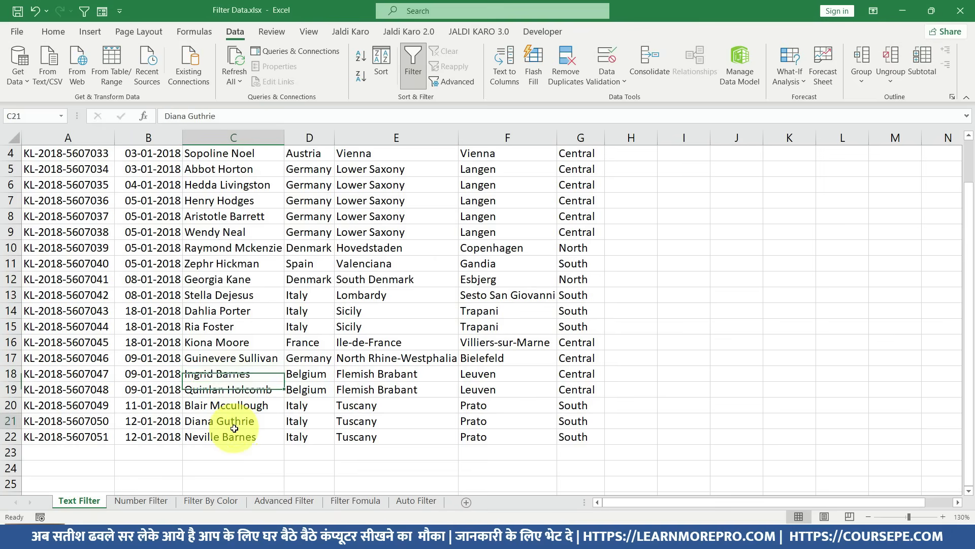
click(226, 436)
double_click(217, 375)
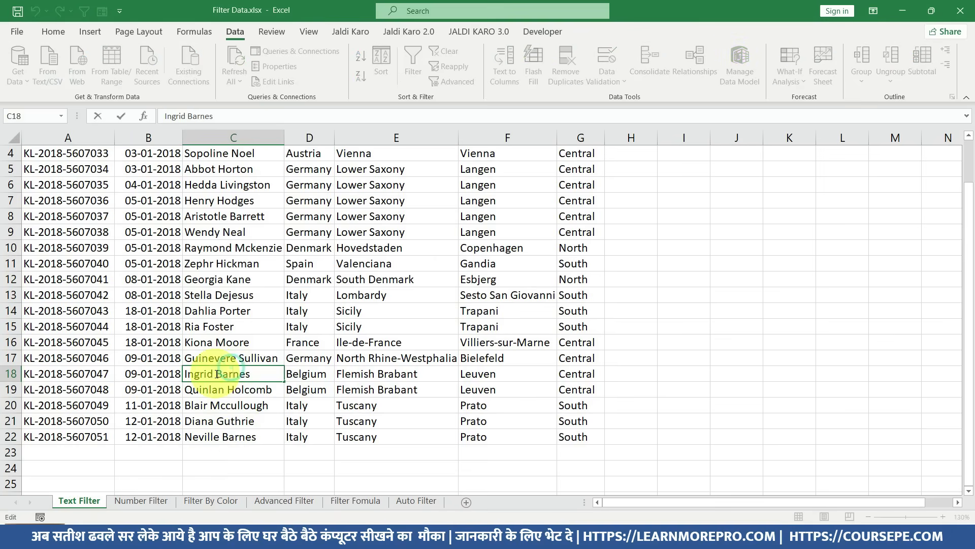
drag(217, 374, 255, 373)
key(ctrl+c)
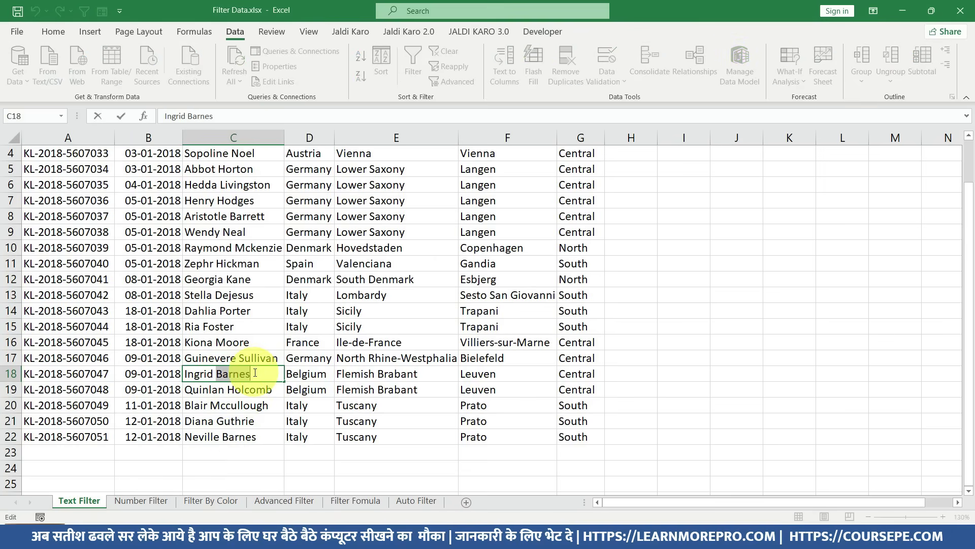
key(Escape)
key(ctrl+shift+l)
scroll(244, 373, up, 1)
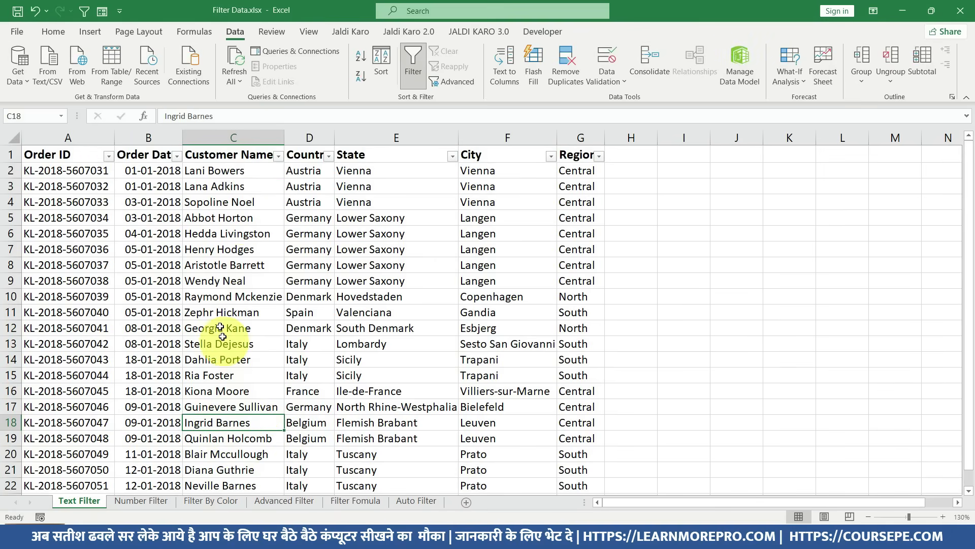
Step: Filter Customer Name to contain the pasted surname Barnes, then clear the filter
click(277, 159)
click(209, 275)
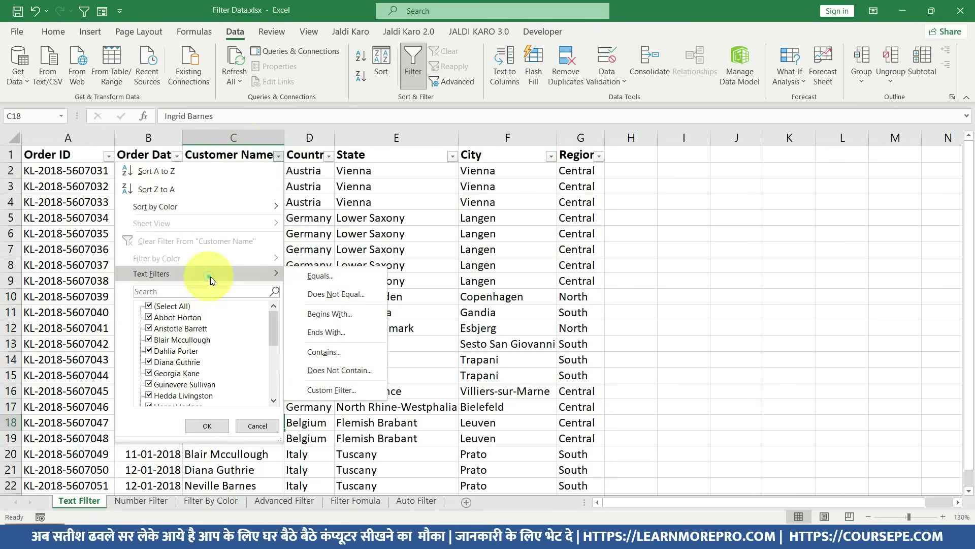
click(324, 351)
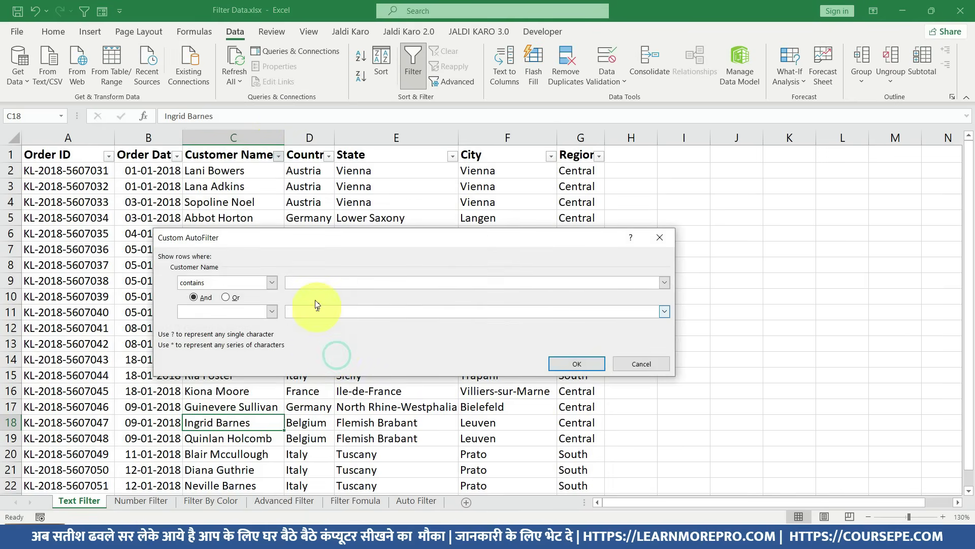
click(290, 283)
key(ctrl+v)
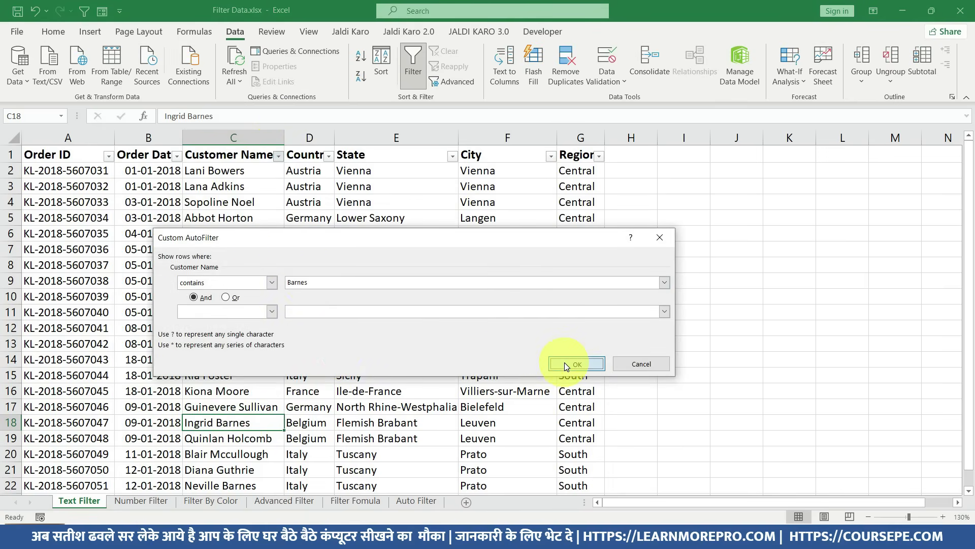
click(564, 362)
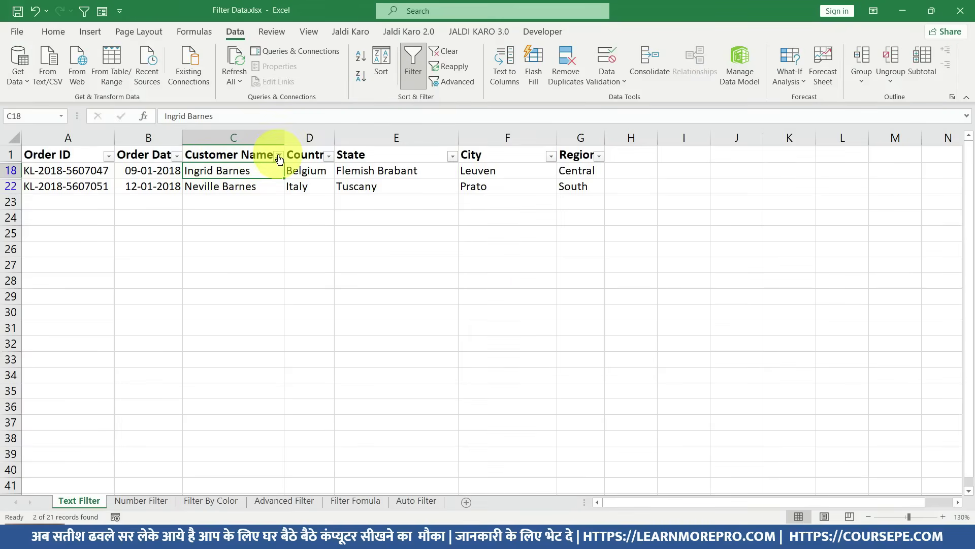
click(280, 155)
click(210, 238)
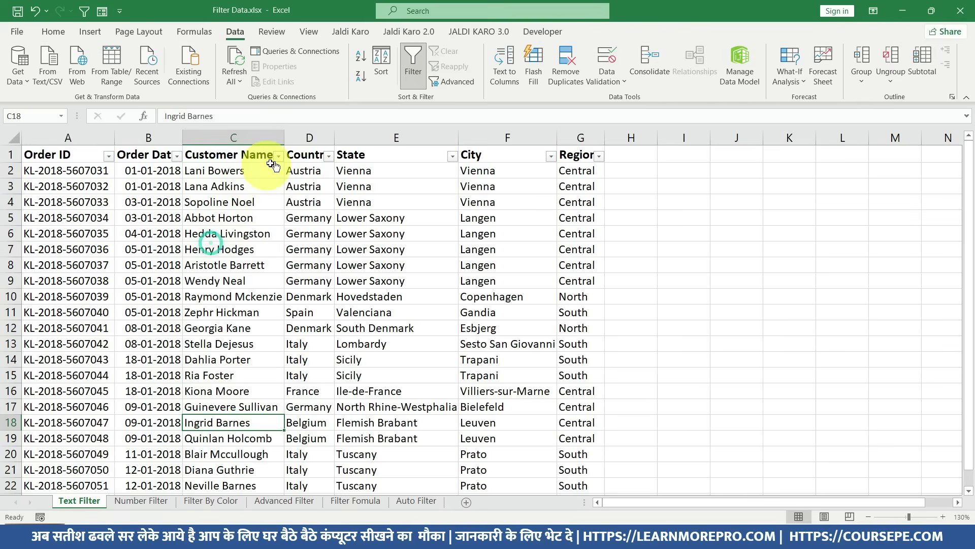
Step: Filter Customer Name to not contain Barnes (19 of 21 orders), then clear it
click(278, 156)
click(249, 277)
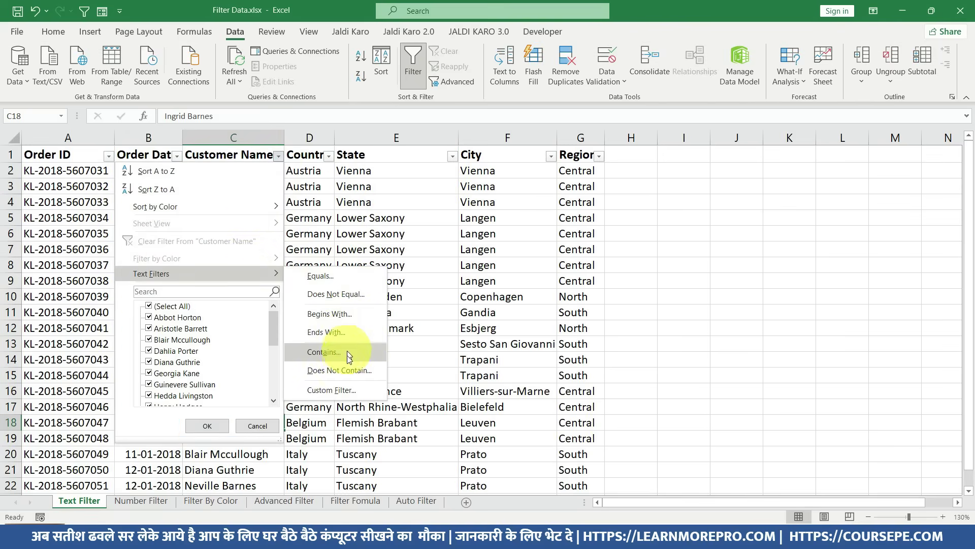
click(344, 373)
text(Barnes)
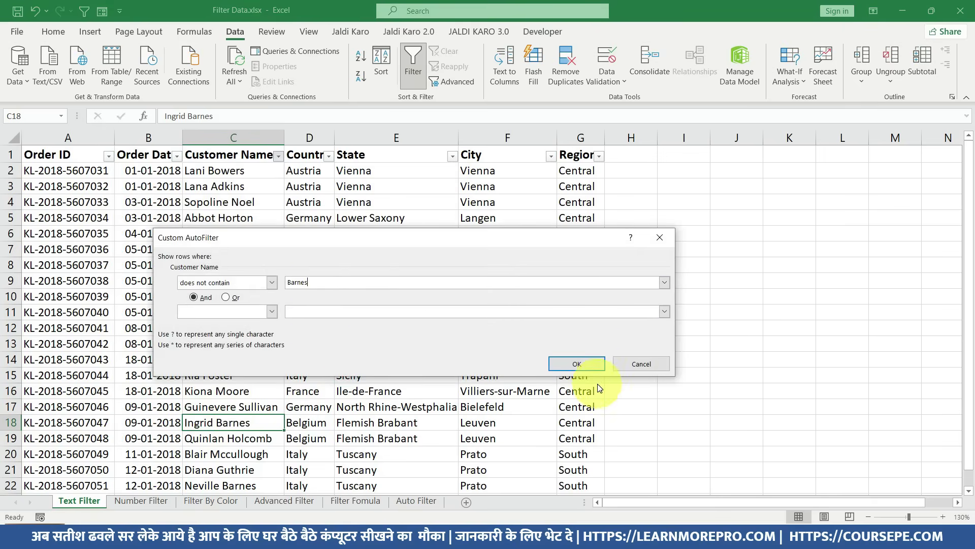
click(583, 366)
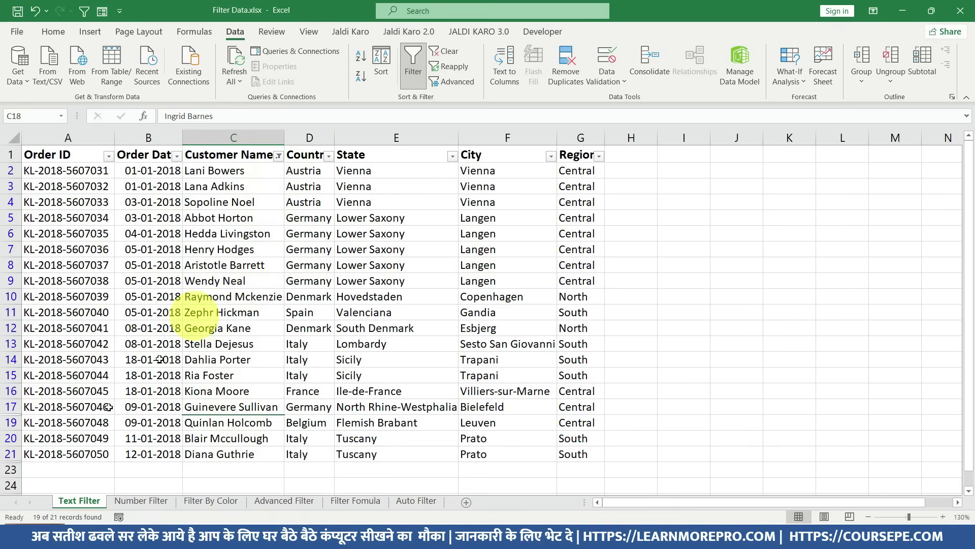
click(279, 156)
click(213, 239)
Step: Start a custom Customer Name filter with an AND first condition of contains Barnes
click(279, 155)
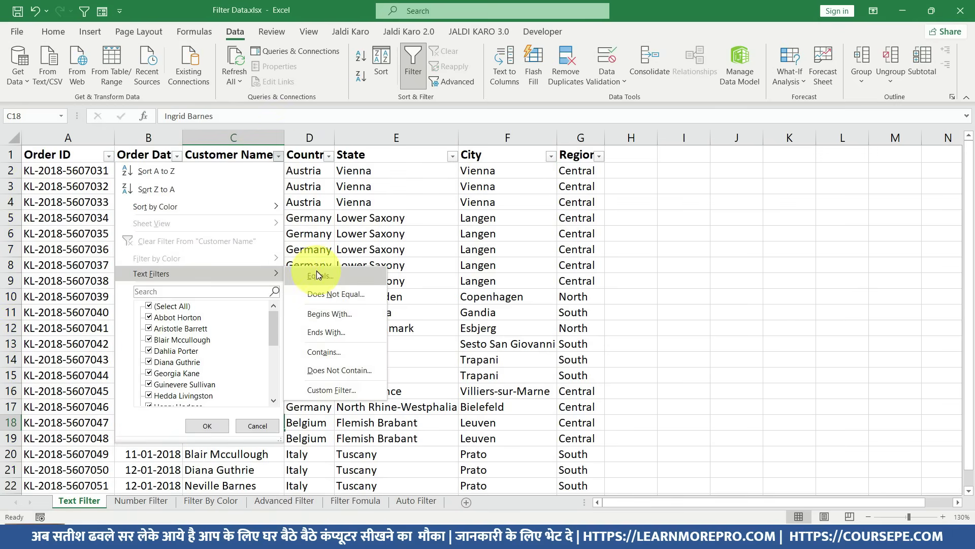
click(318, 389)
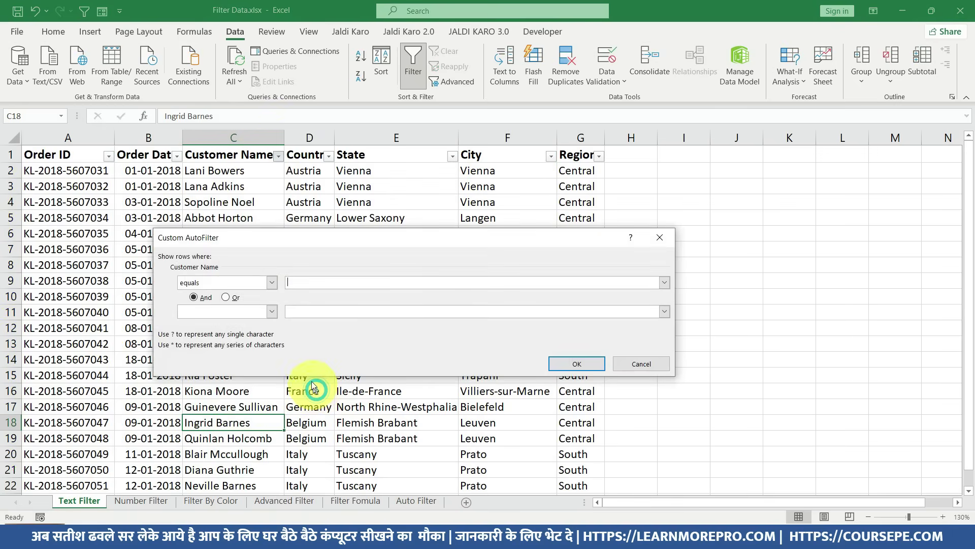
click(272, 283)
click(273, 282)
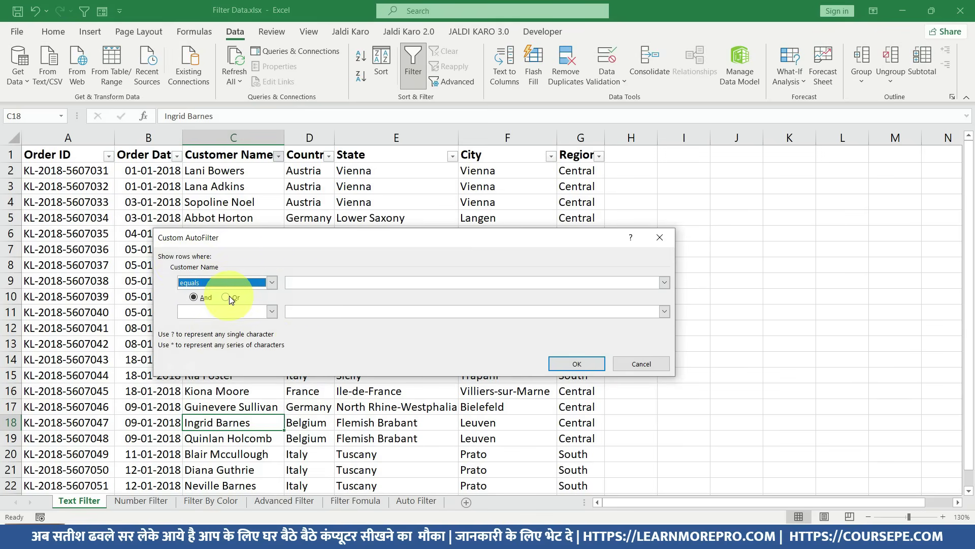
click(202, 298)
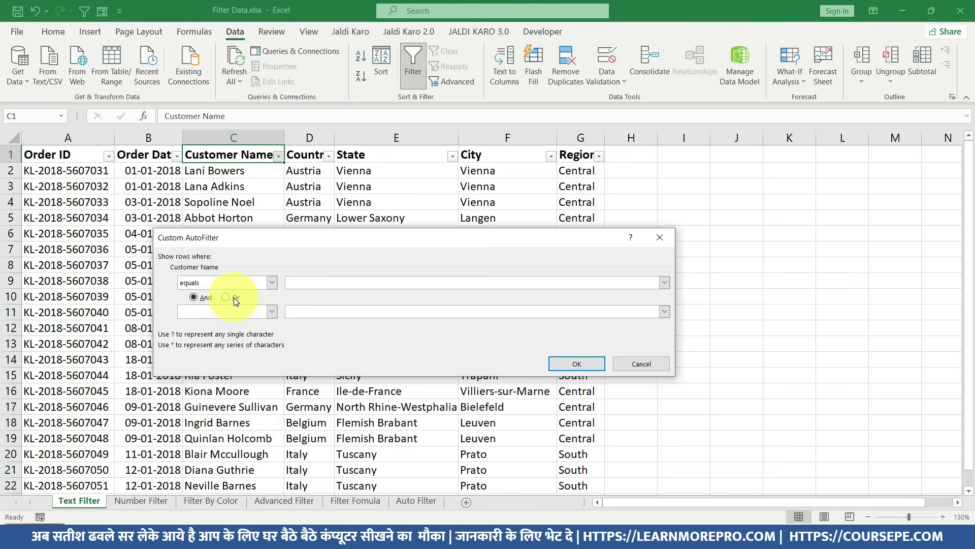
click(203, 298)
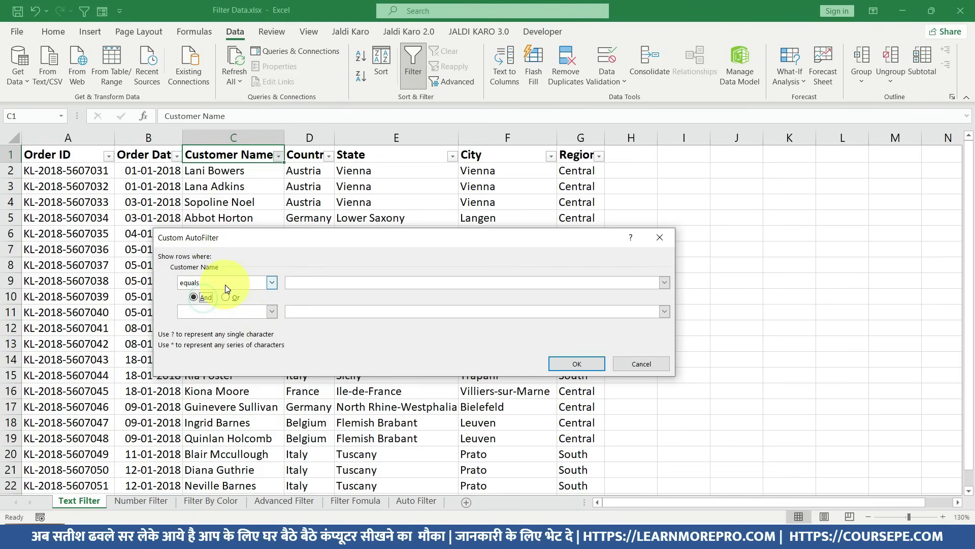
click(227, 284)
scroll(224, 315, down, 1)
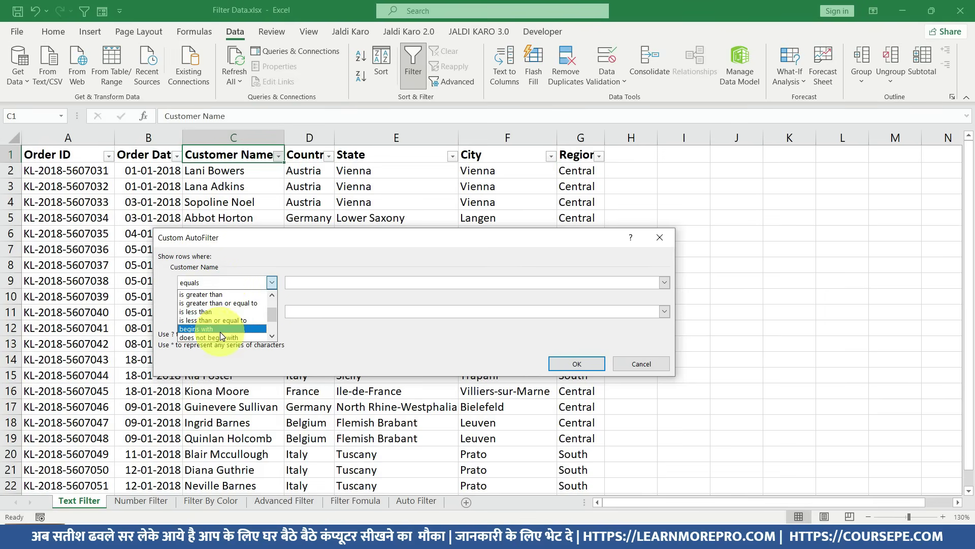
scroll(213, 330, down, 1)
click(213, 334)
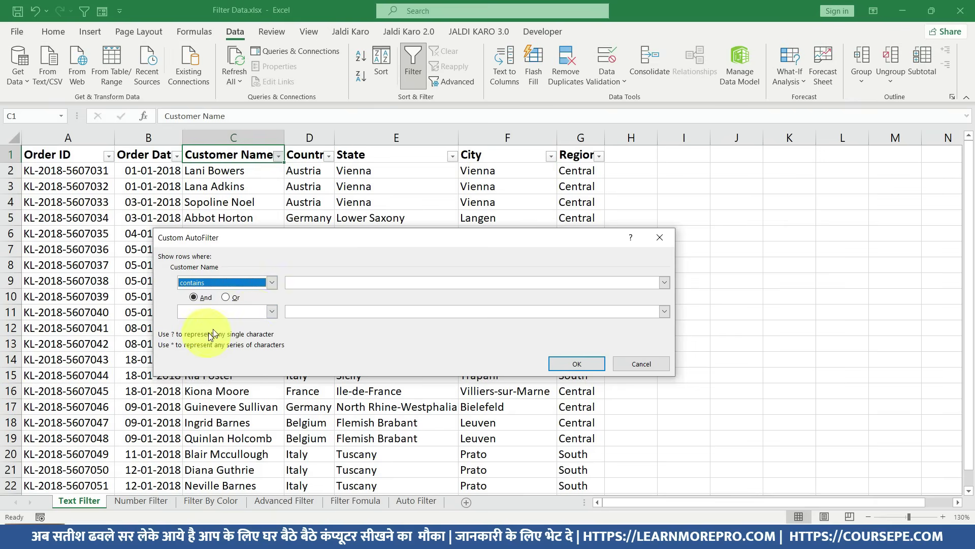
click(305, 282)
text(Barnes)
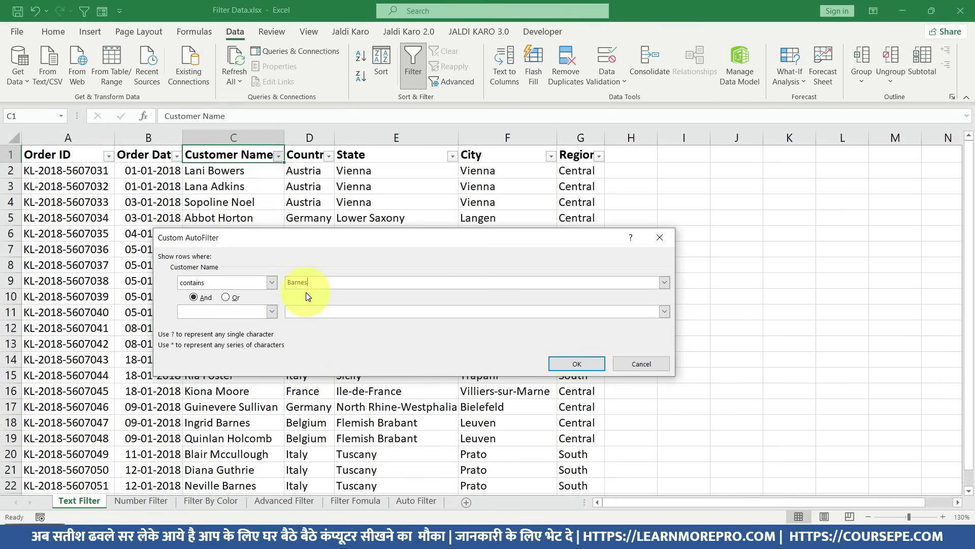
Step: Add a second condition, begins with I, apply it (1 of 21 orders), then clear the filter
click(209, 310)
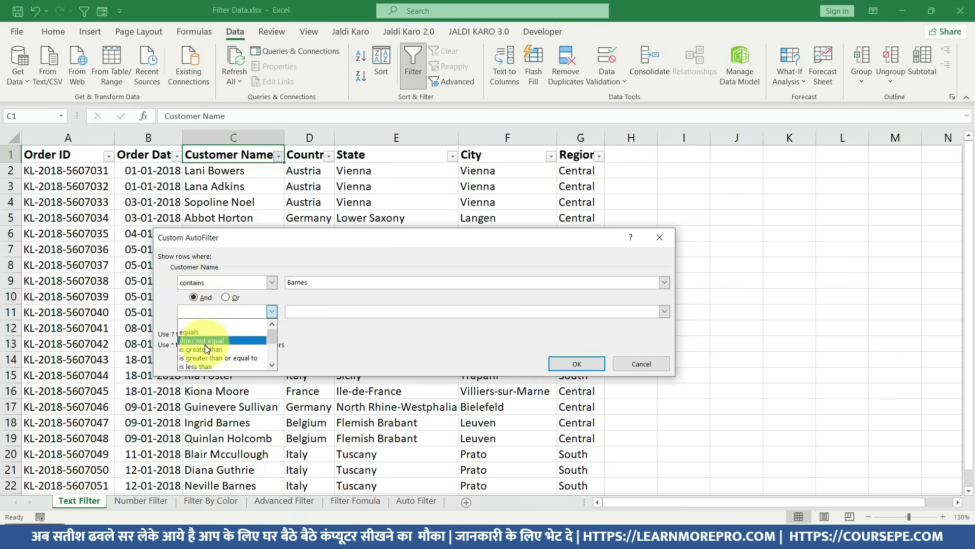
click(206, 365)
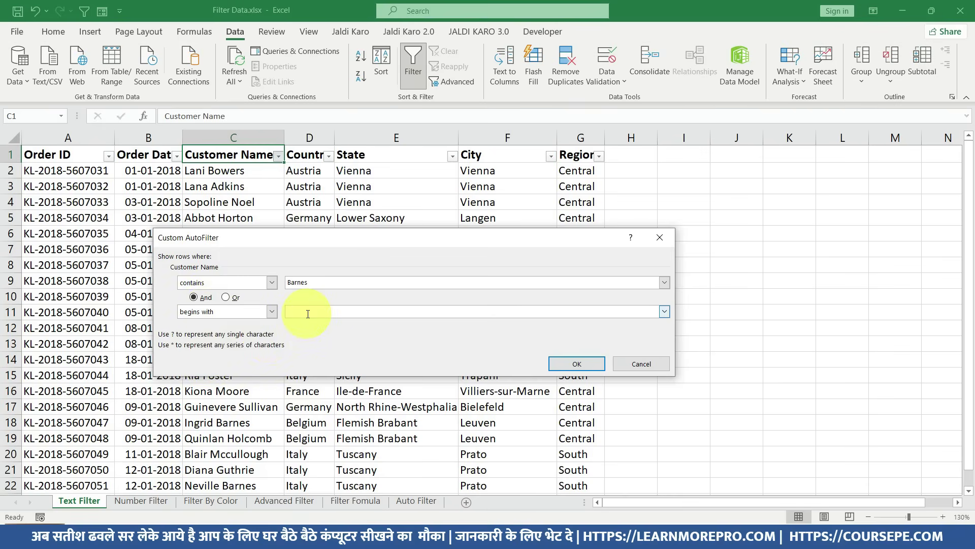
click(307, 311)
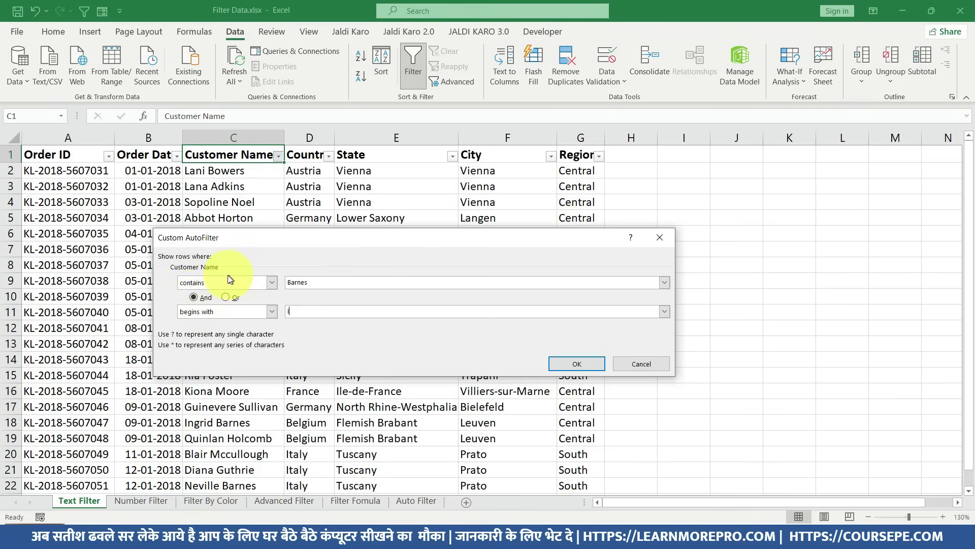
click(577, 363)
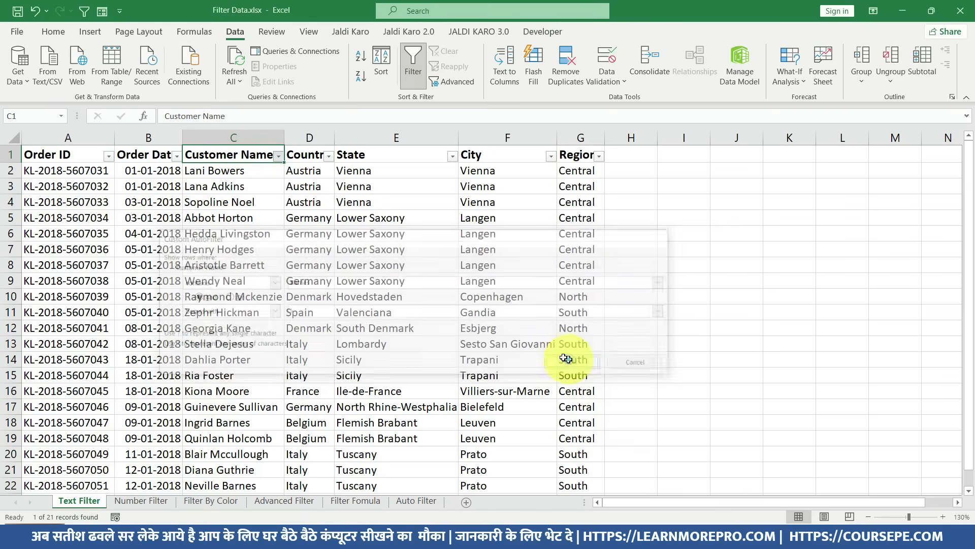
click(278, 156)
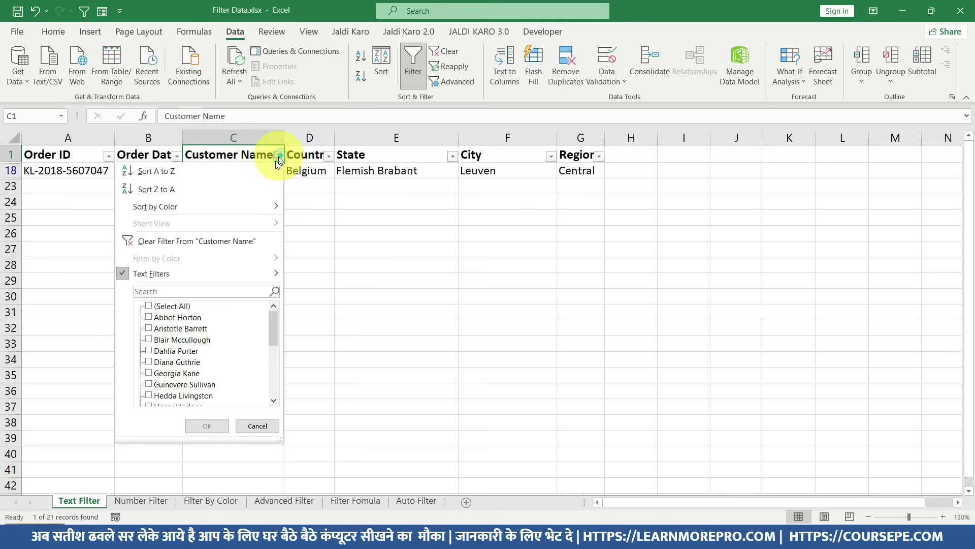
click(182, 243)
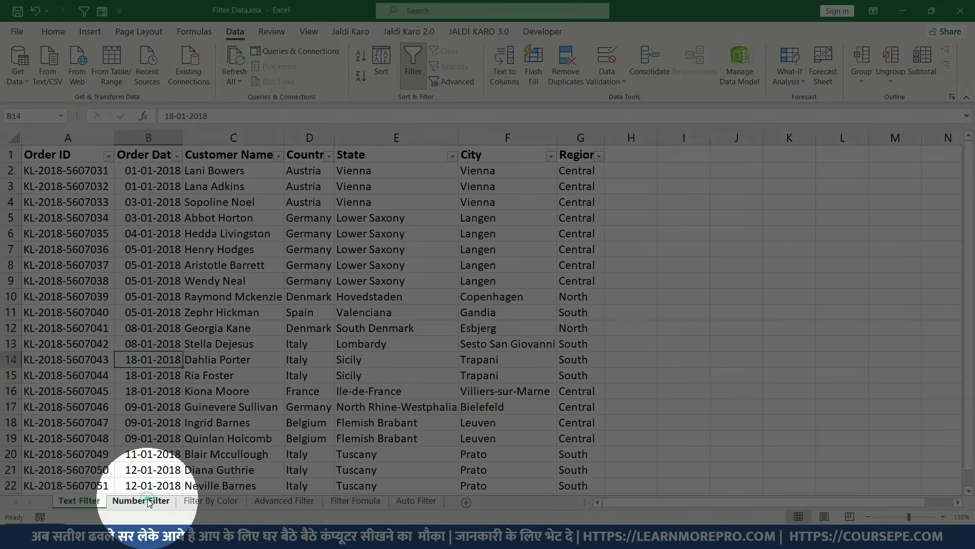
Step: On the Number Filter sheet, filter Sales to equal 224, leaving a single order
click(143, 500)
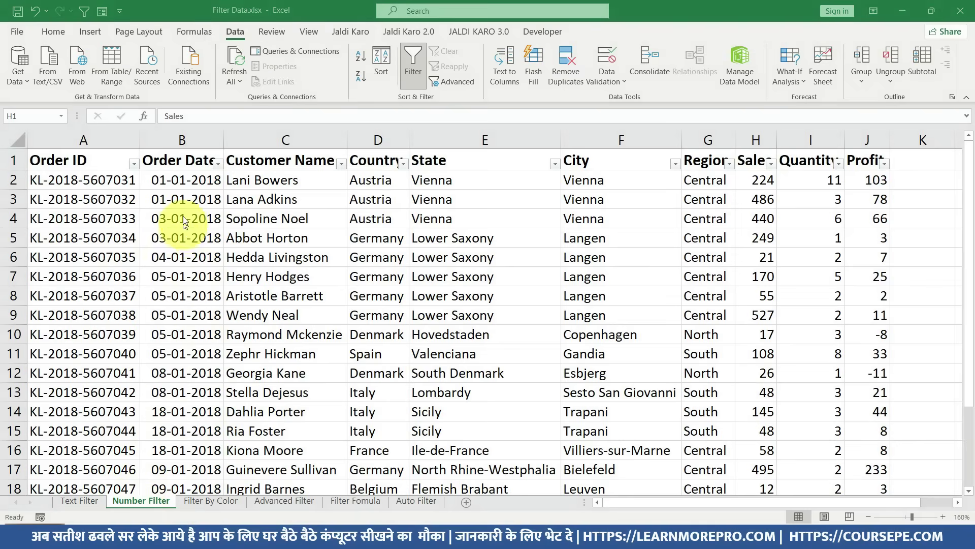
click(755, 161)
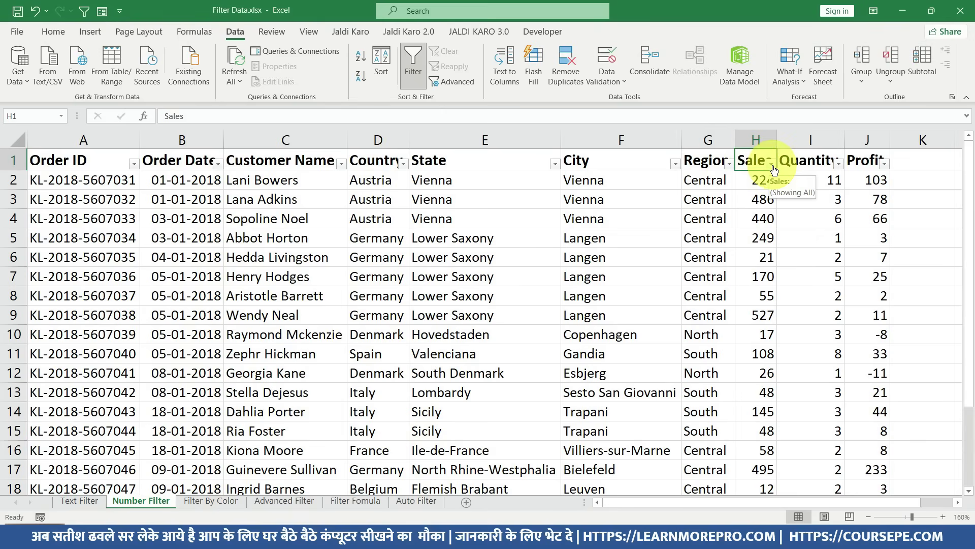
click(771, 162)
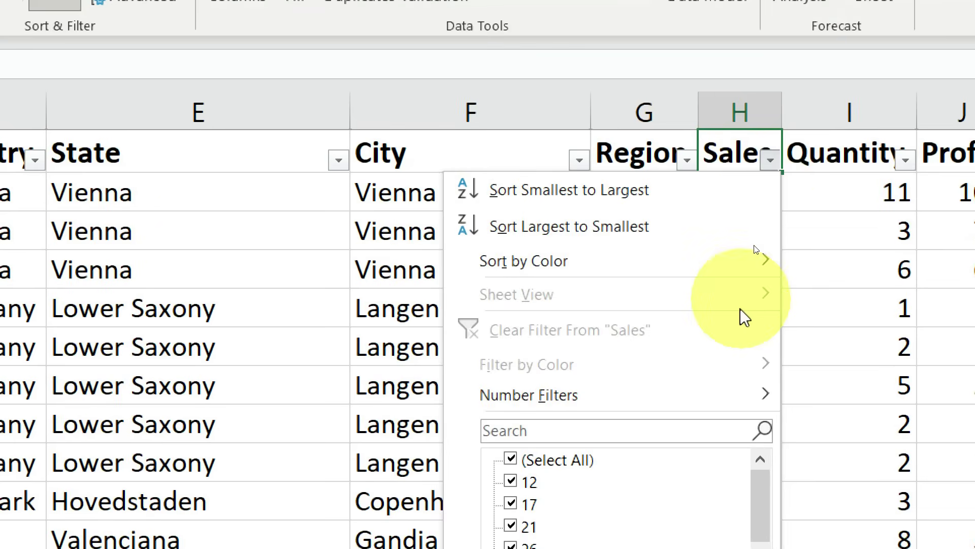
click(681, 431)
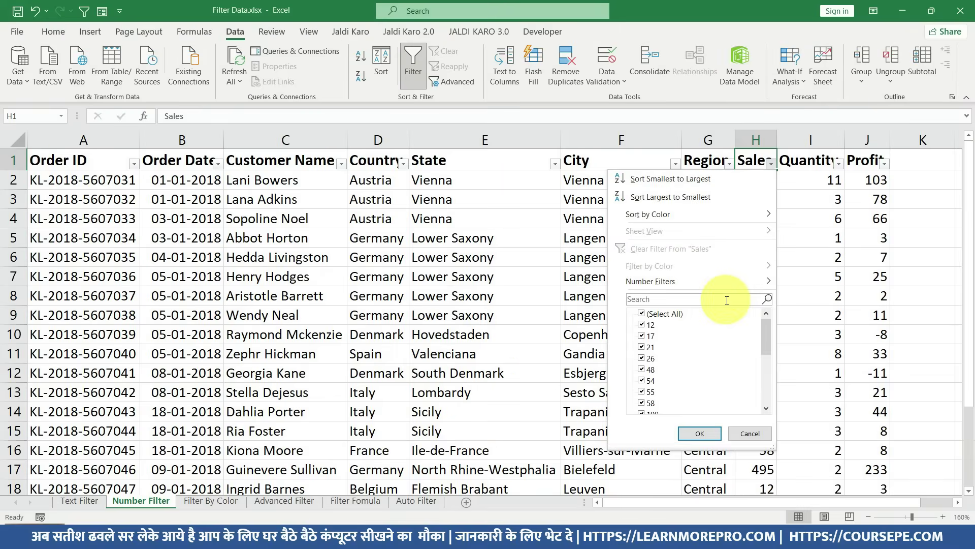
click(729, 282)
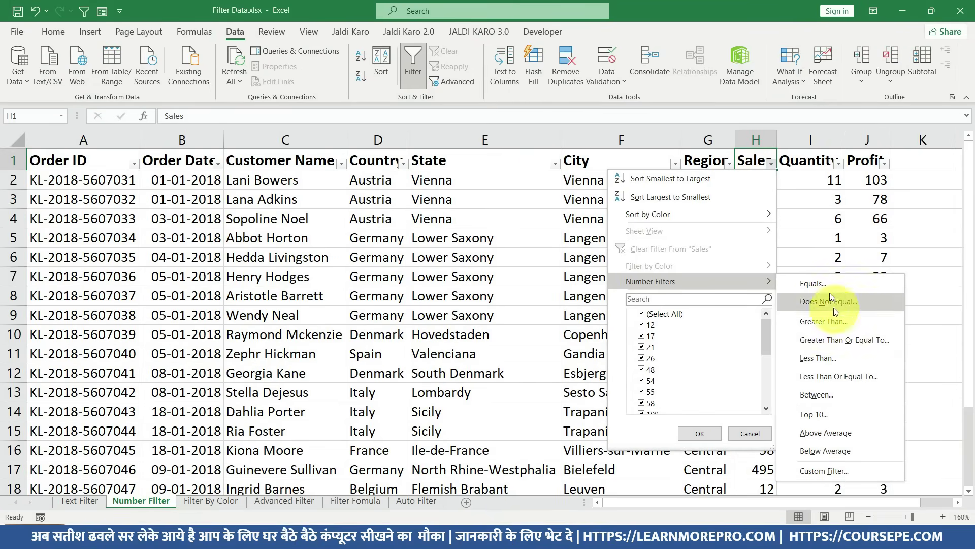
click(811, 283)
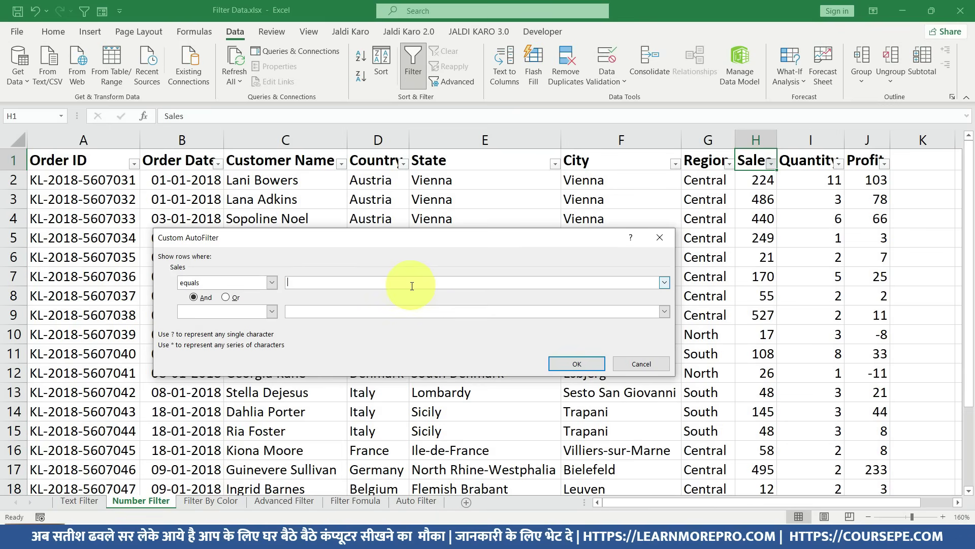
text(224)
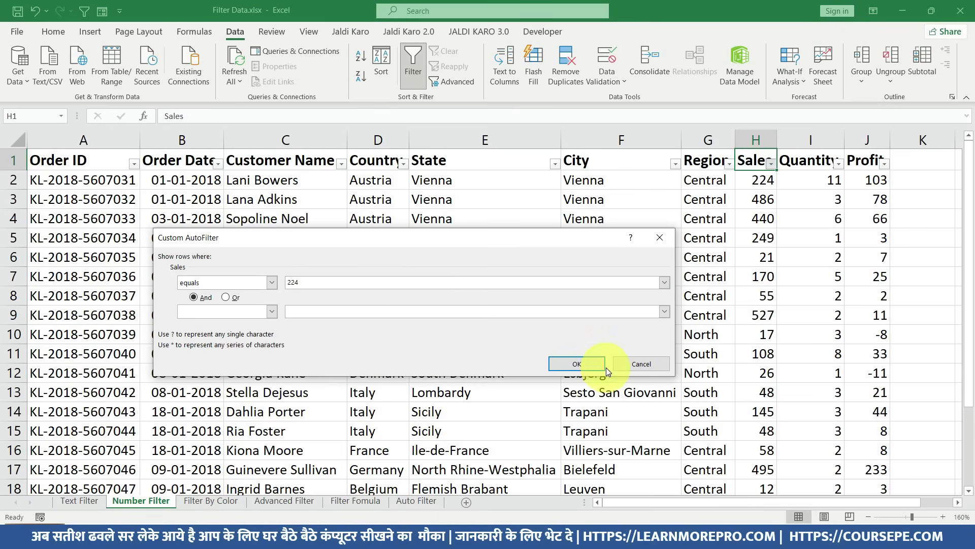
click(589, 367)
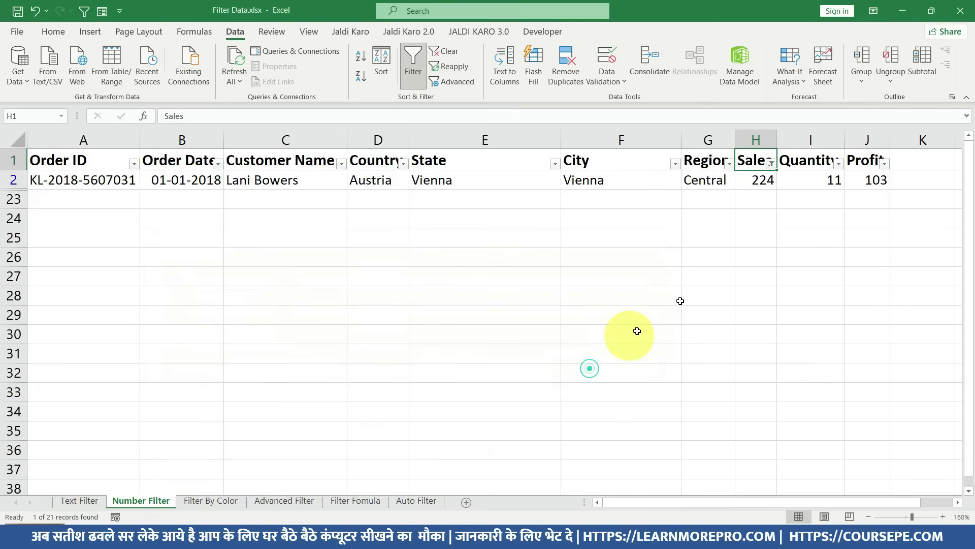
click(771, 163)
Step: Clear the Sales equals 224 filter and filter Sales to greater than or equal to 108
click(661, 248)
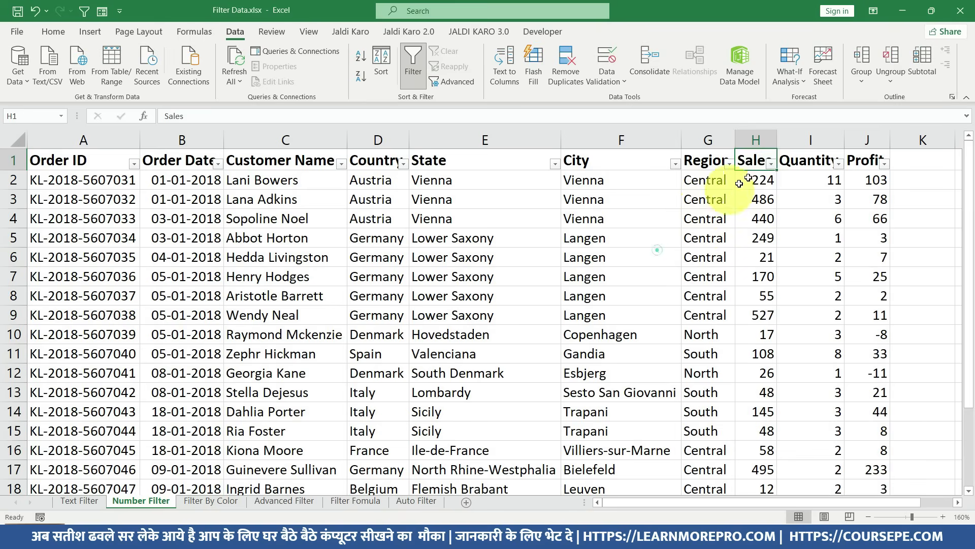
click(771, 162)
click(672, 281)
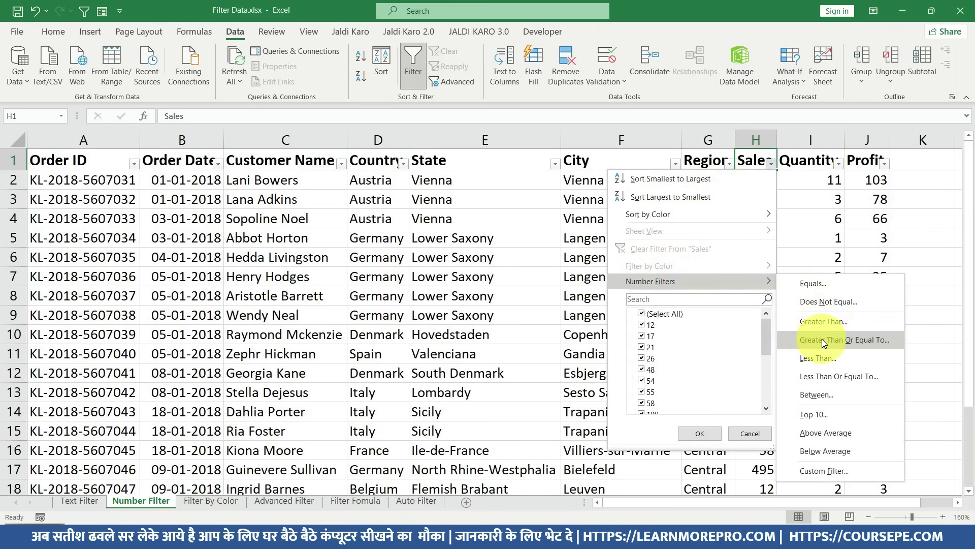
click(822, 342)
text(108)
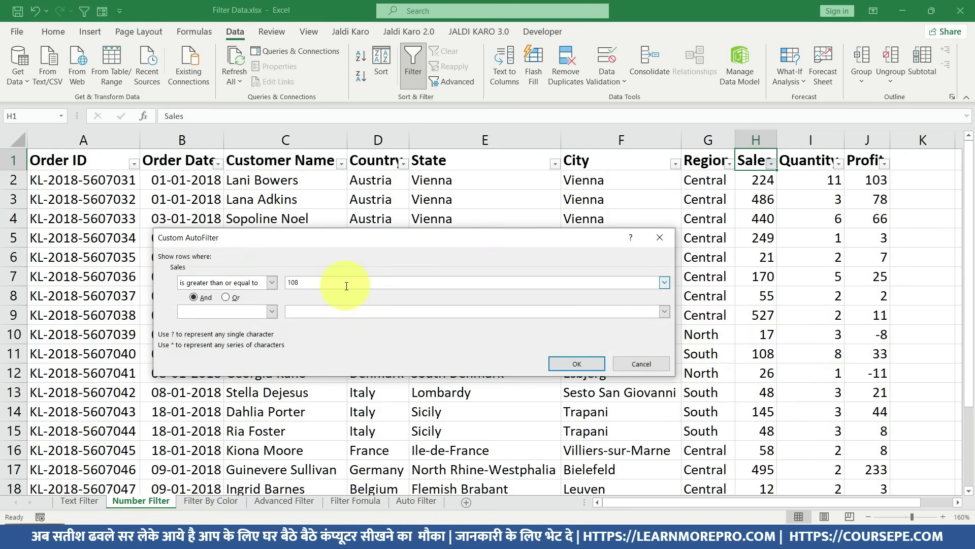
click(566, 364)
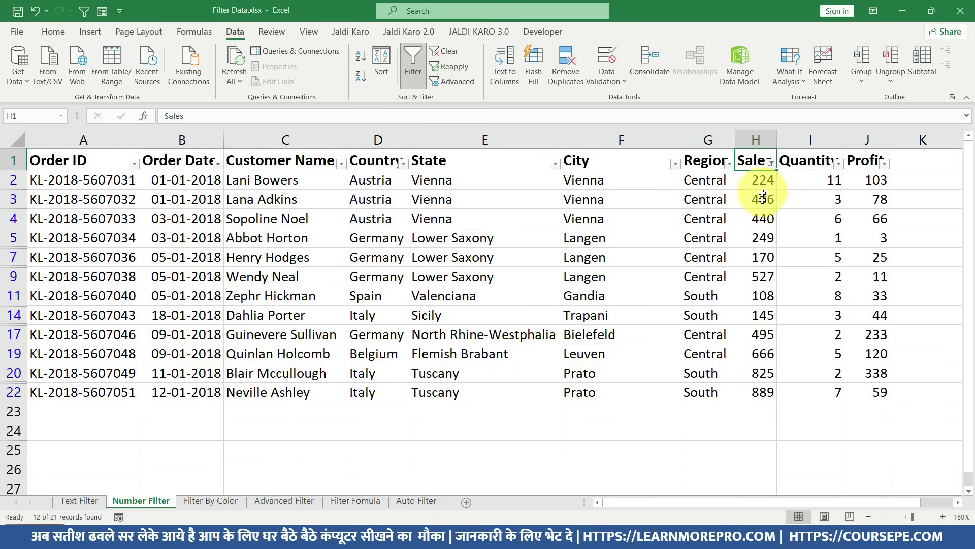
Step: Select the remaining Sales values and check the lowest one, 108 in cell H11
drag(757, 187, 755, 384)
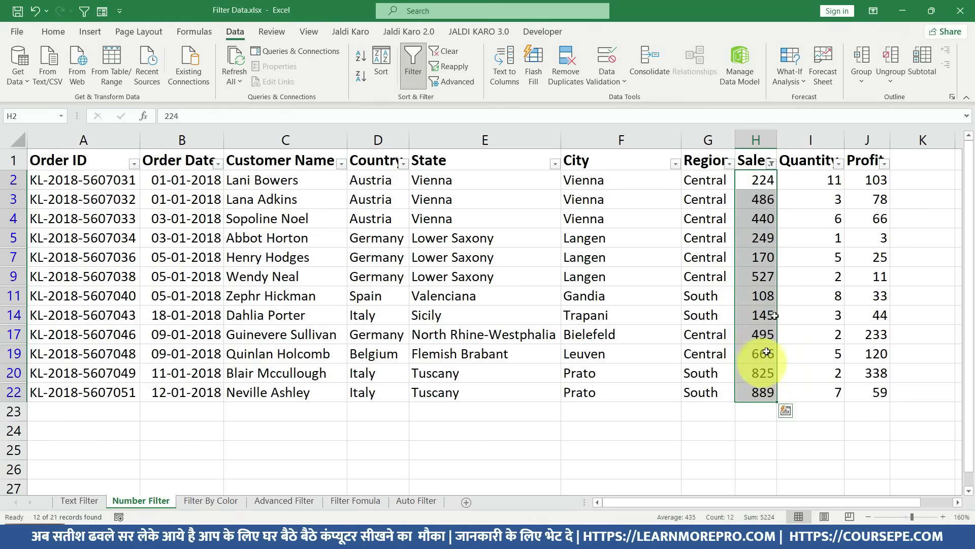
click(756, 296)
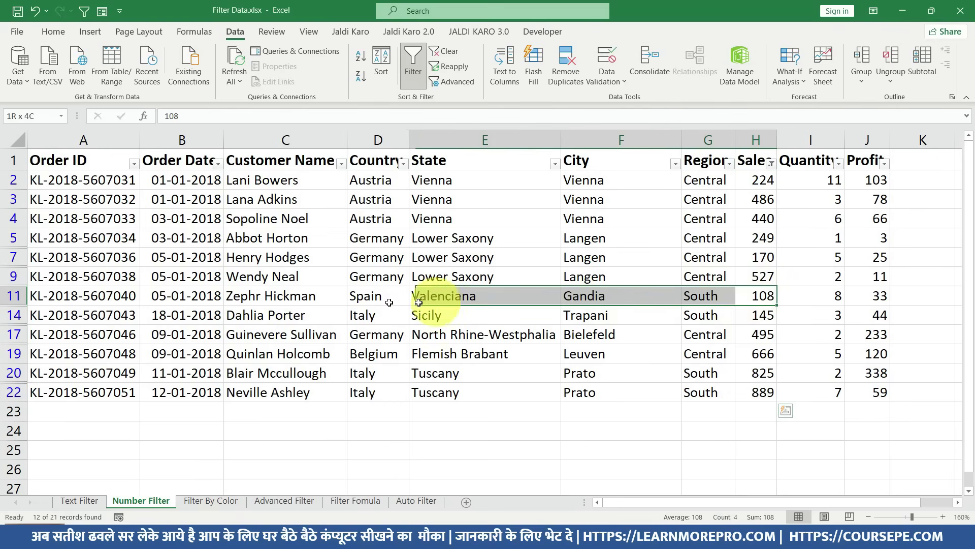
drag(758, 296, 33, 296)
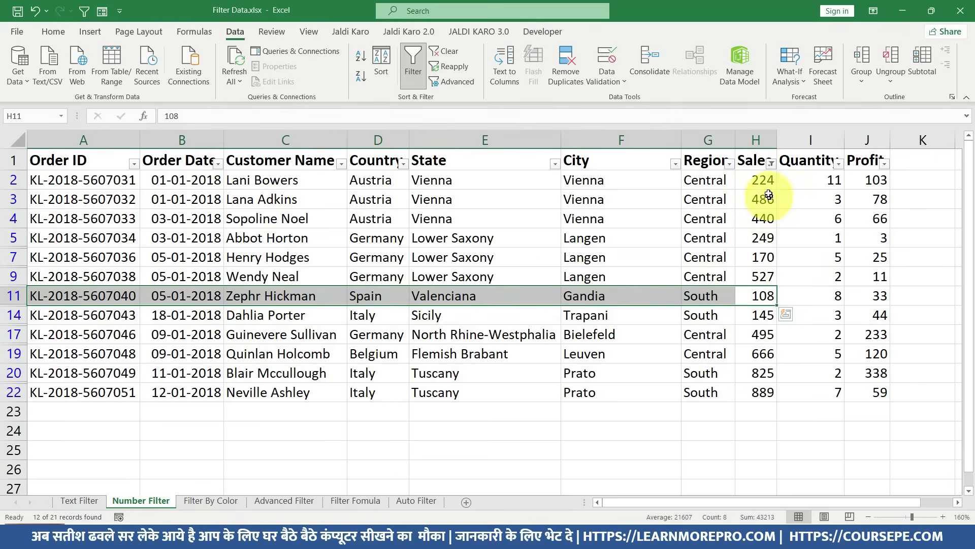
drag(757, 181, 760, 396)
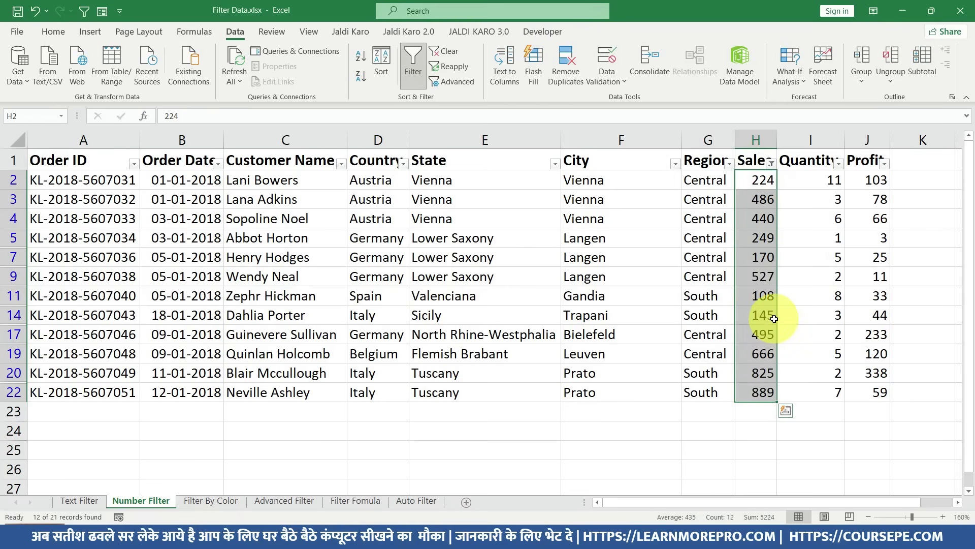
click(756, 299)
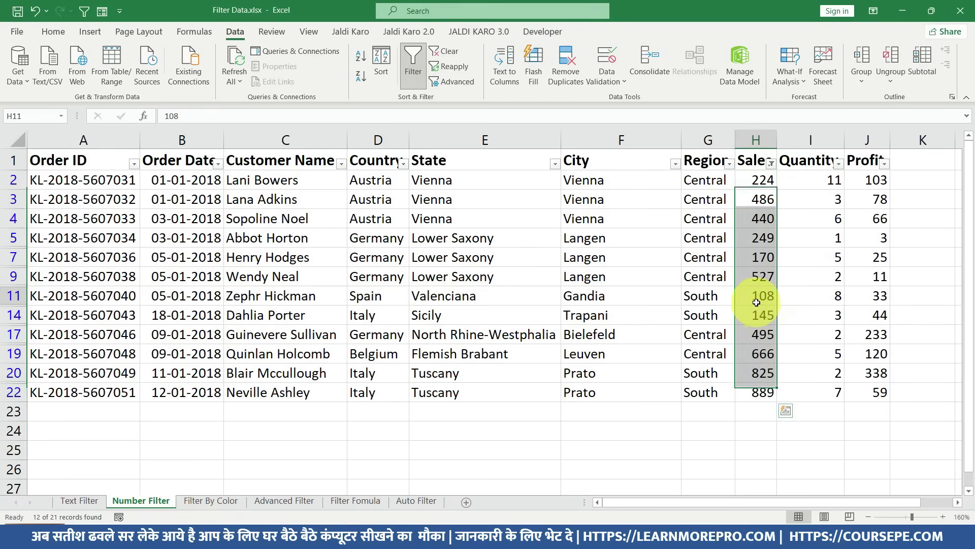
click(771, 163)
click(693, 282)
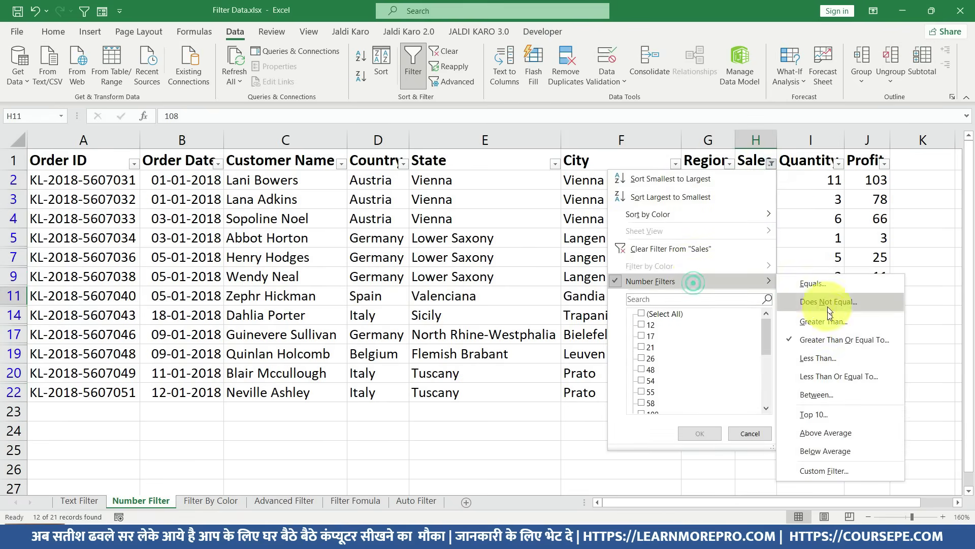
click(823, 358)
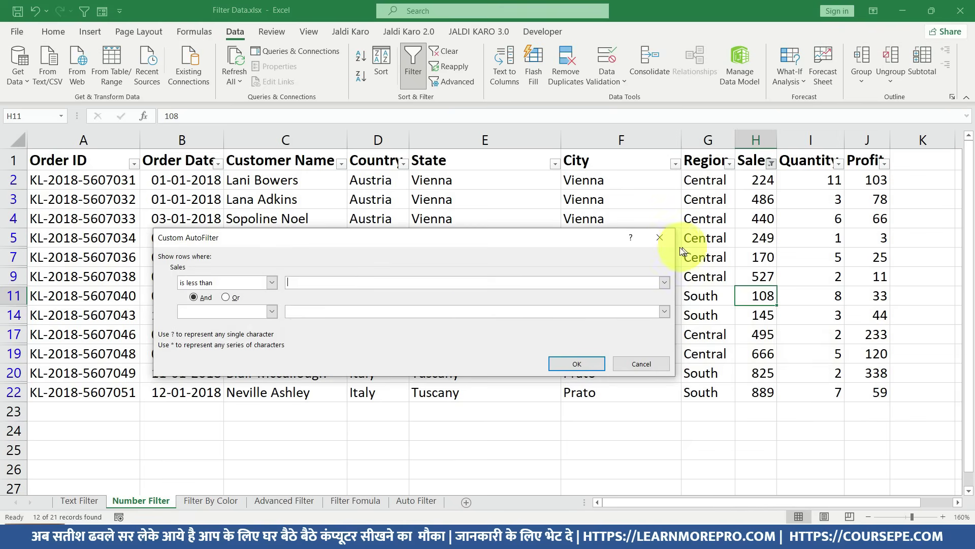
click(663, 237)
click(771, 163)
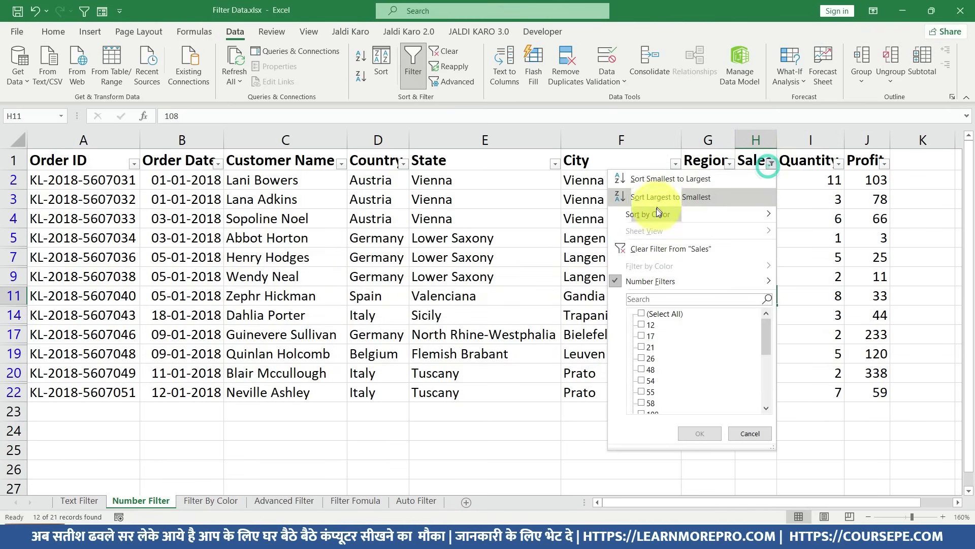
click(697, 249)
click(771, 163)
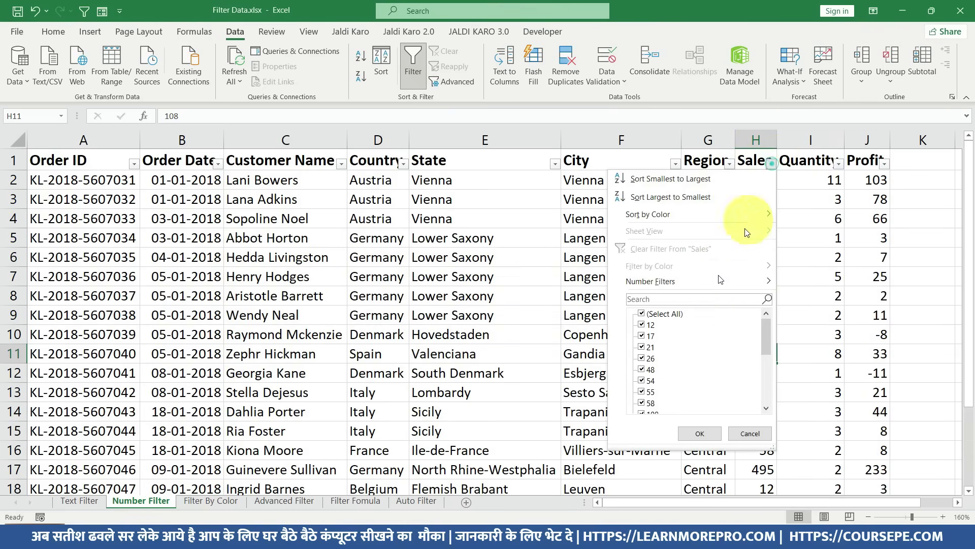
mouse_move(650, 281)
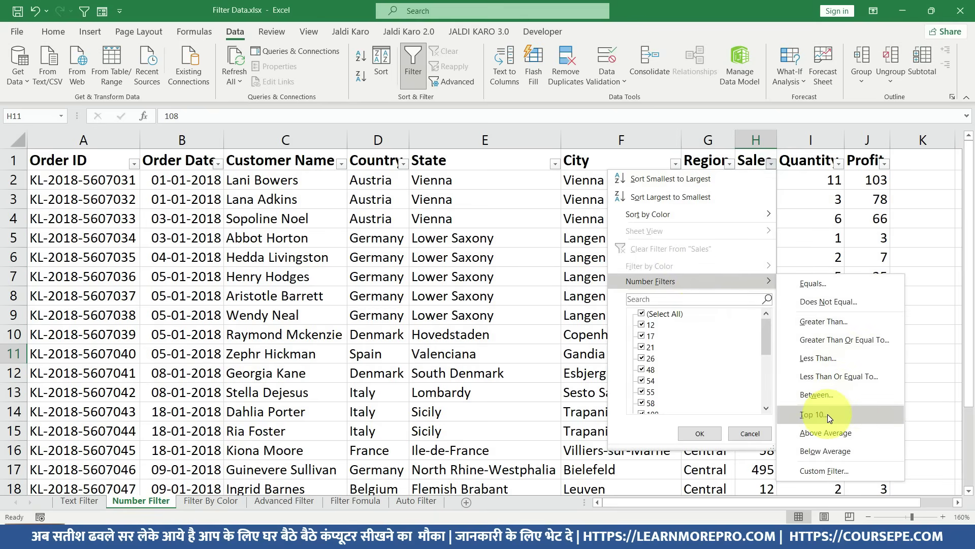
click(818, 401)
click(319, 281)
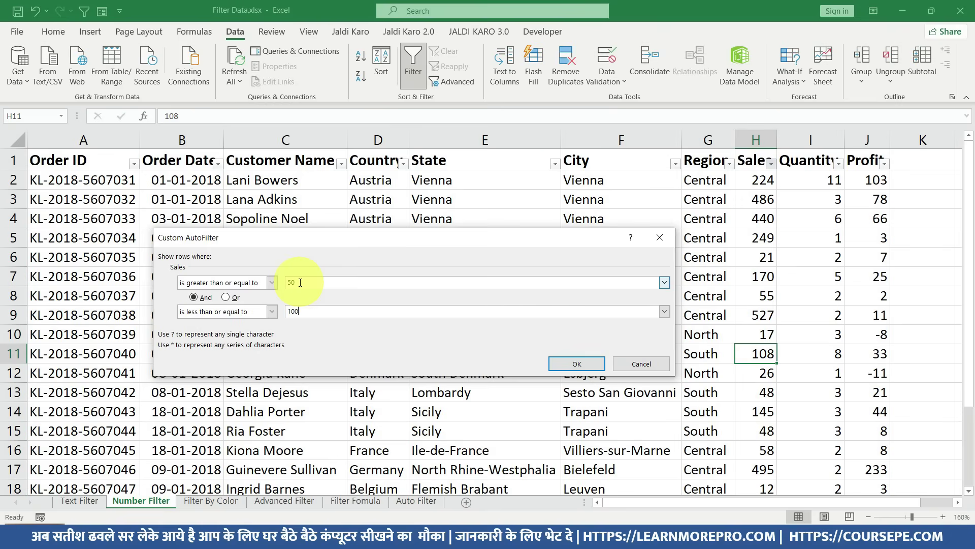
click(575, 364)
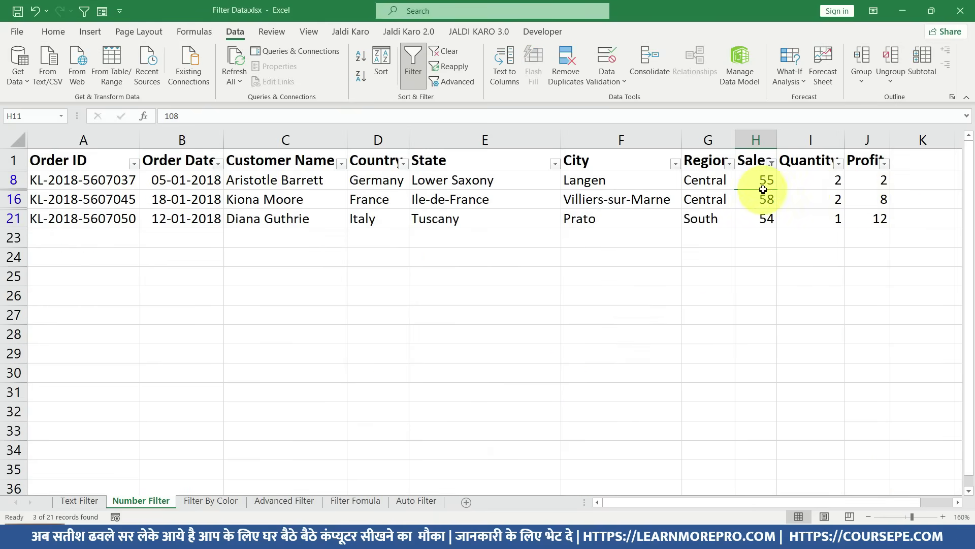
drag(764, 181, 762, 218)
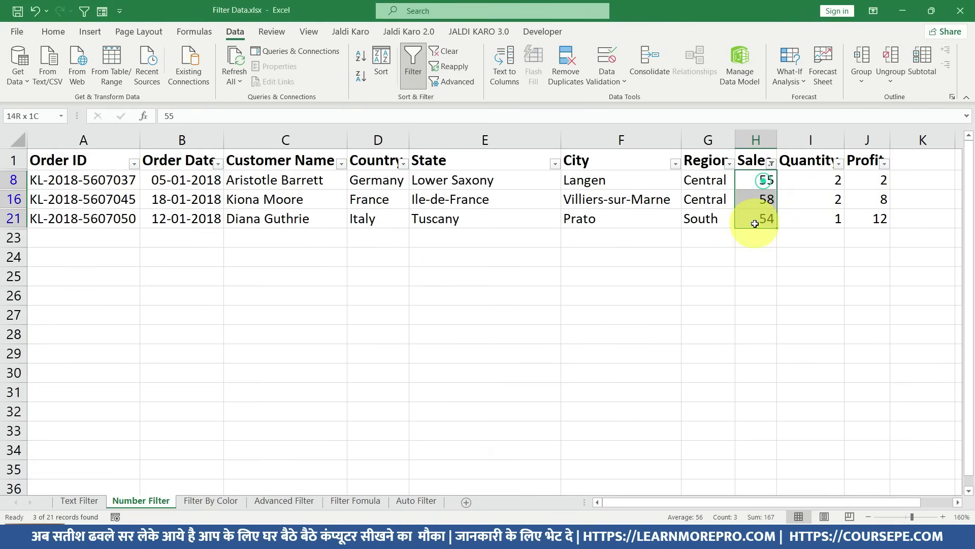
click(771, 164)
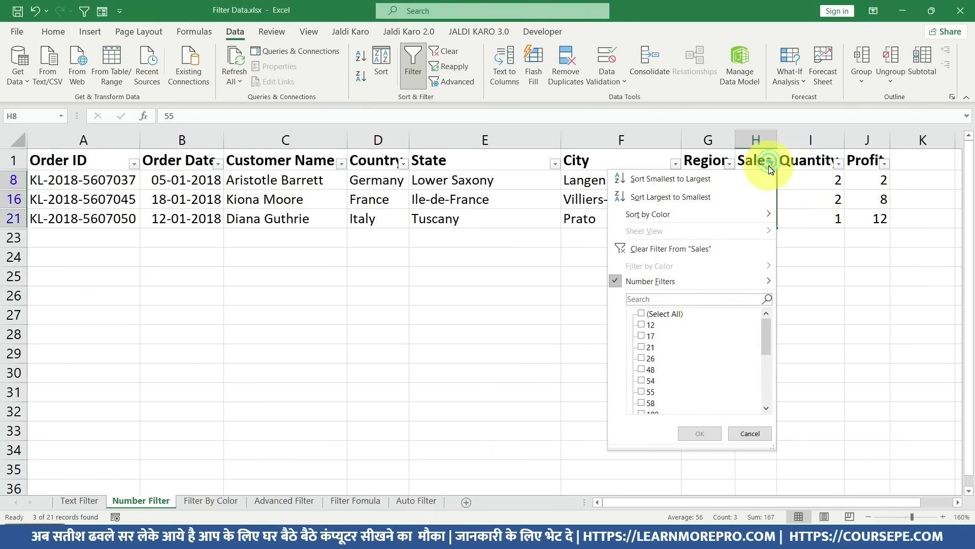
click(681, 254)
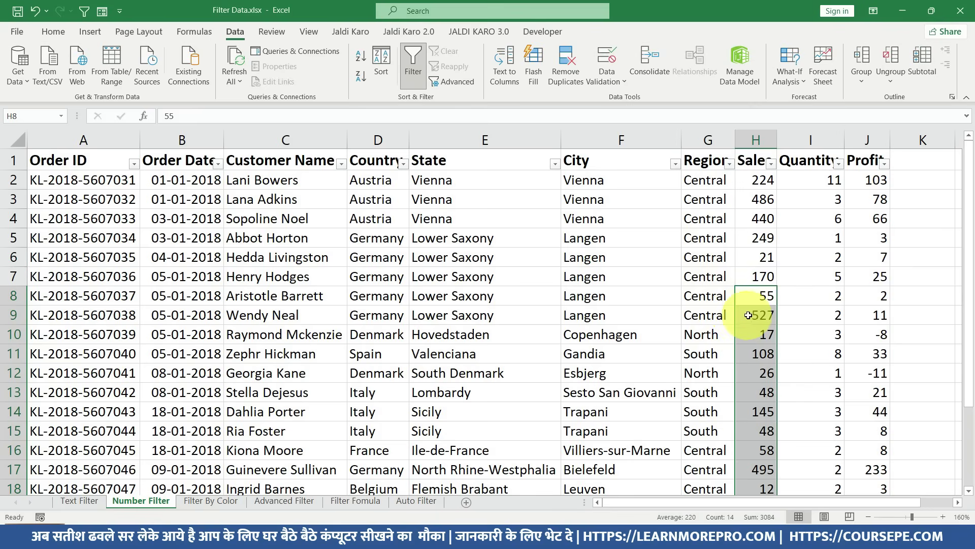
scroll(749, 312, down, 3)
scroll(750, 312, up, 3)
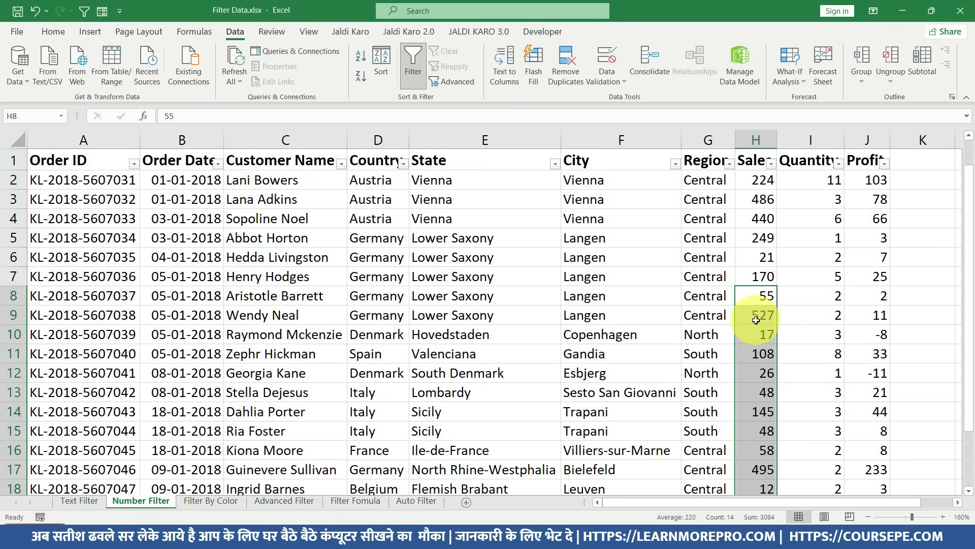
click(764, 237)
click(771, 164)
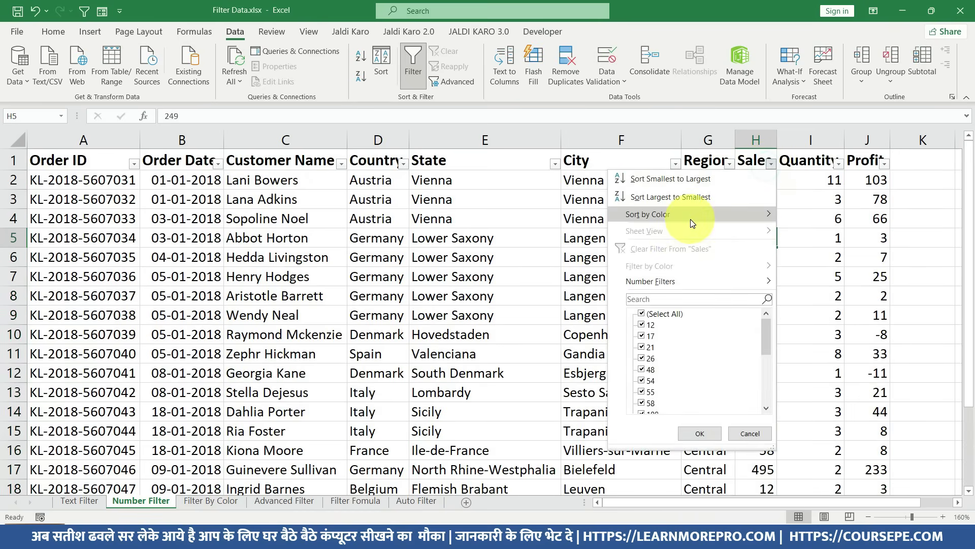
click(685, 280)
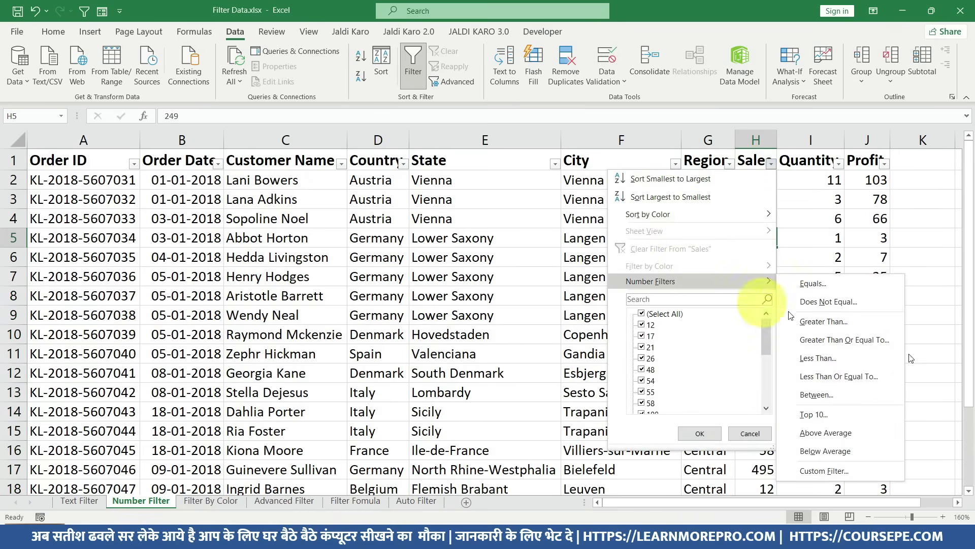
click(854, 414)
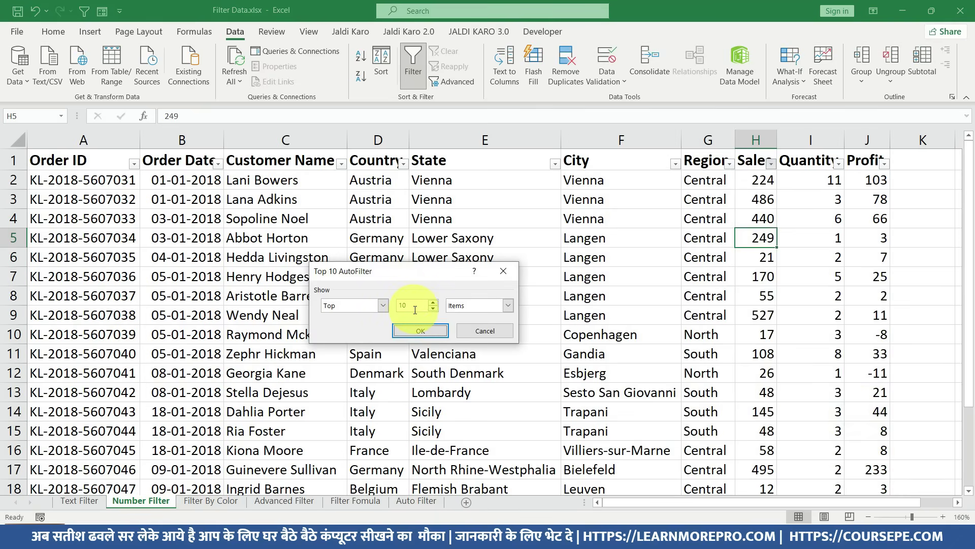
text(5)
click(421, 330)
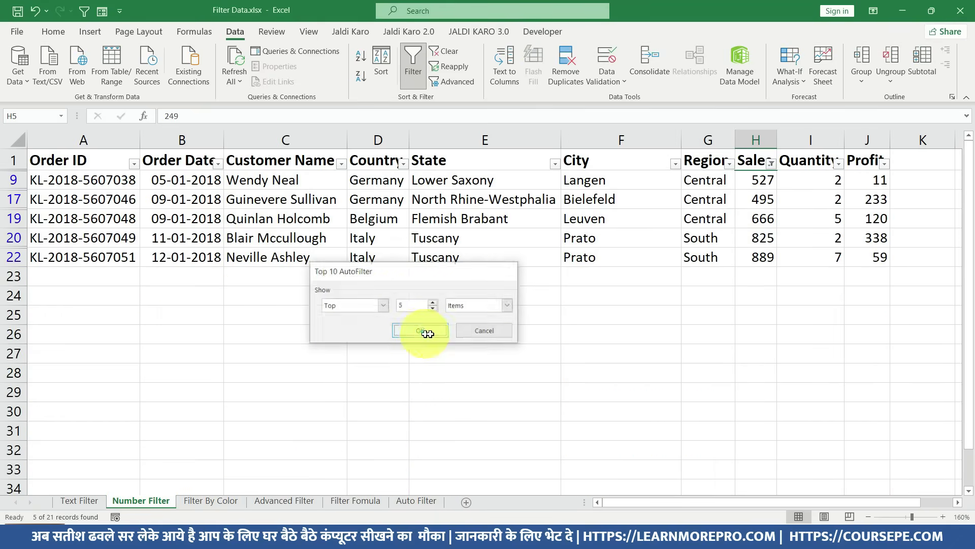
mouse_move(744, 262)
mouse_down()
mouse_move(759, 180)
mouse_move(765, 261)
mouse_up()
click(770, 163)
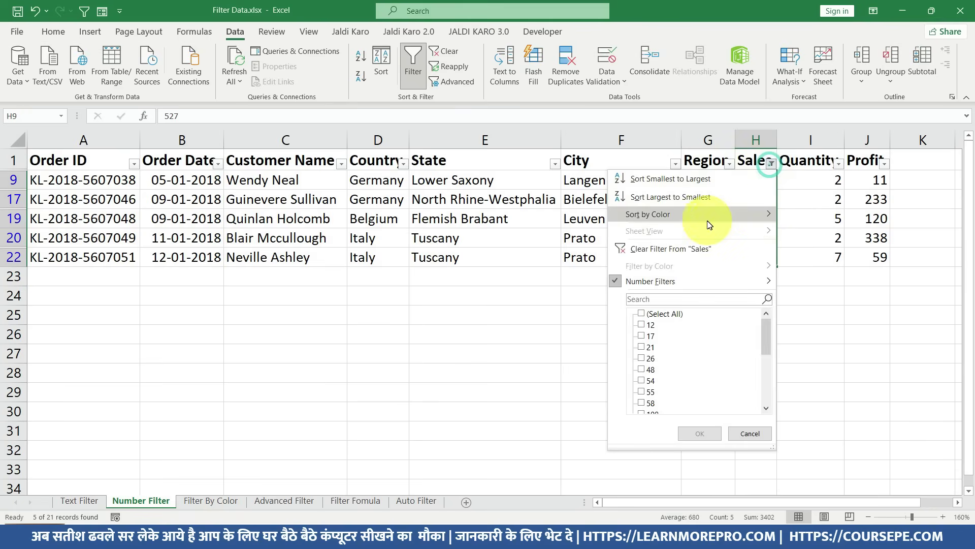
click(697, 250)
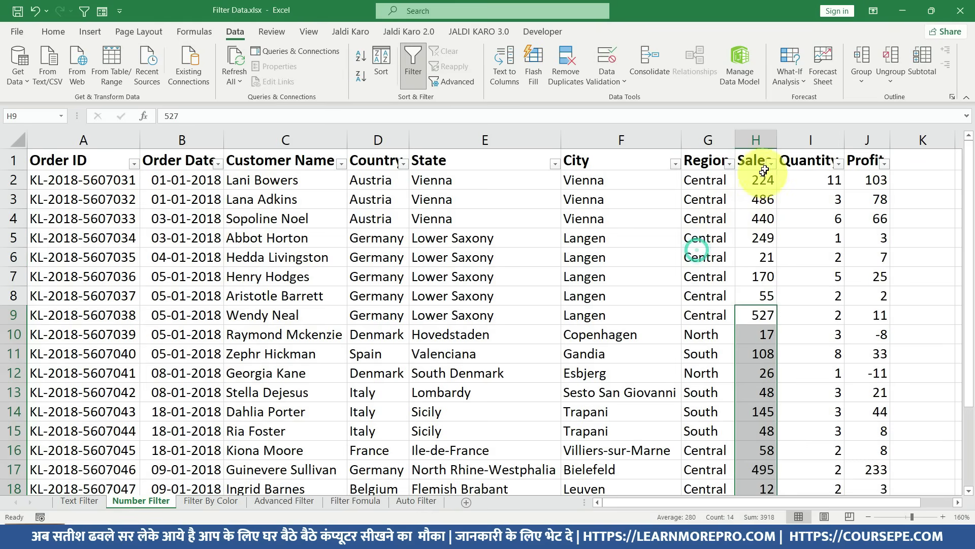
click(757, 180)
click(770, 163)
mouse_move(651, 282)
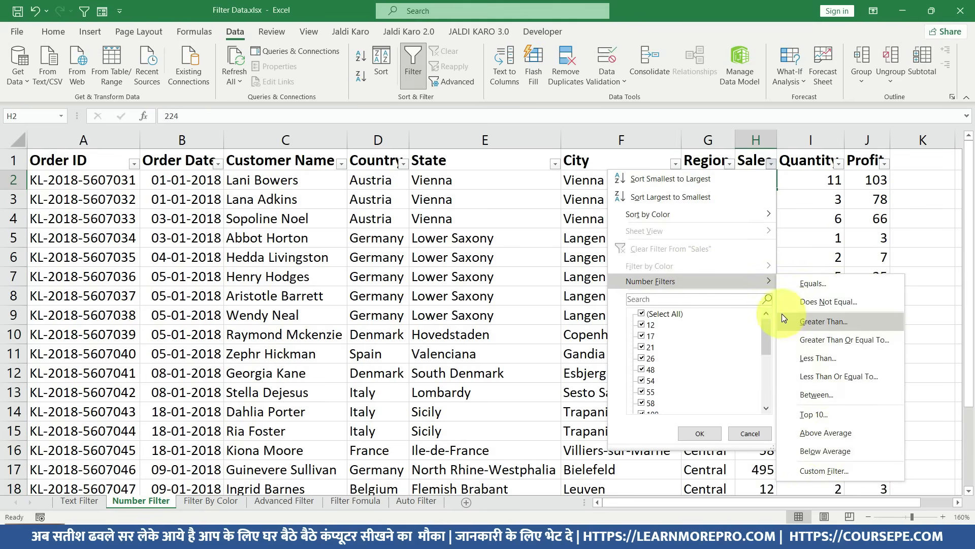
click(832, 437)
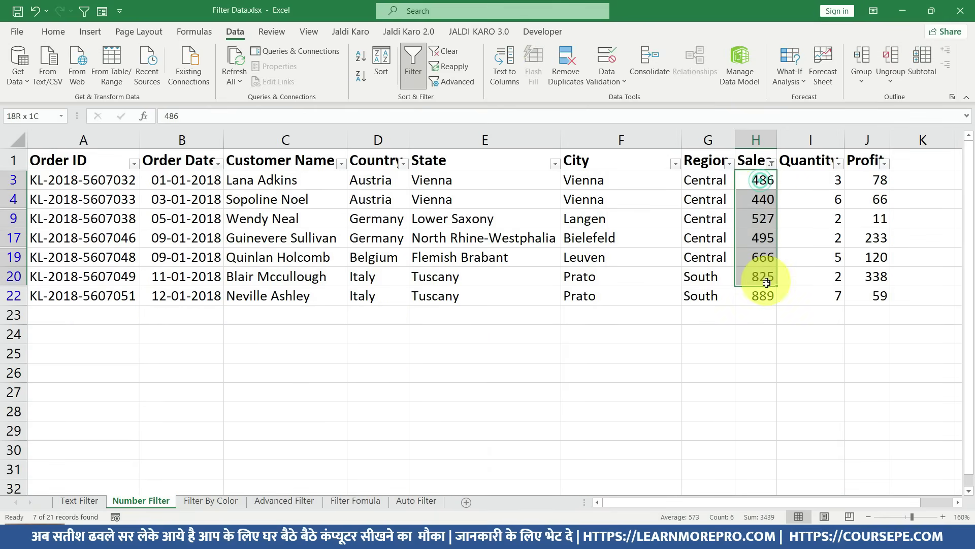
drag(761, 180, 762, 295)
click(771, 168)
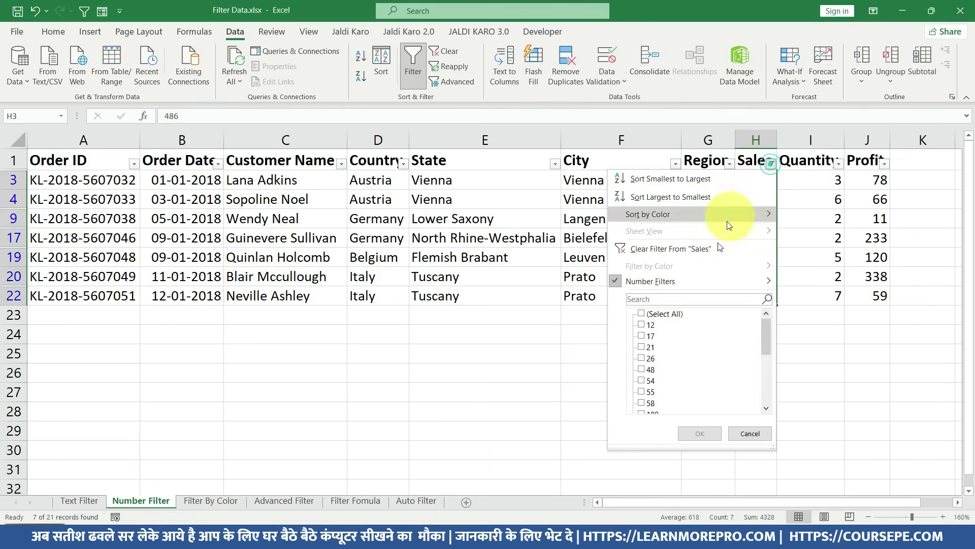
click(688, 248)
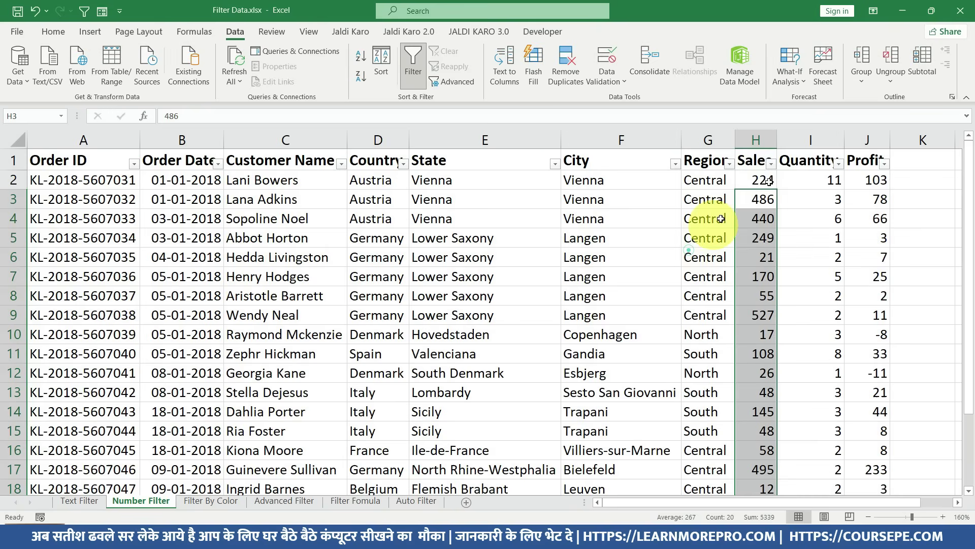
click(762, 163)
click(771, 163)
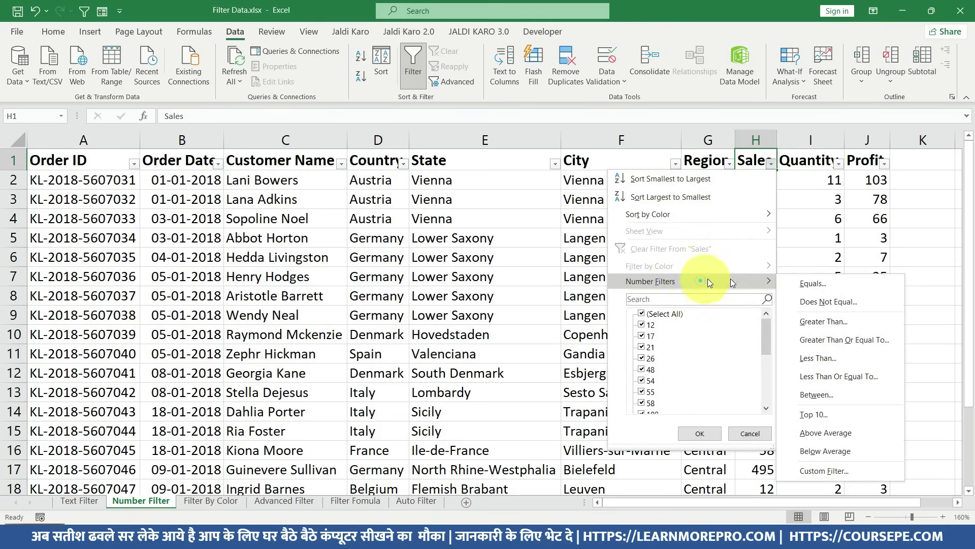
click(830, 467)
click(210, 283)
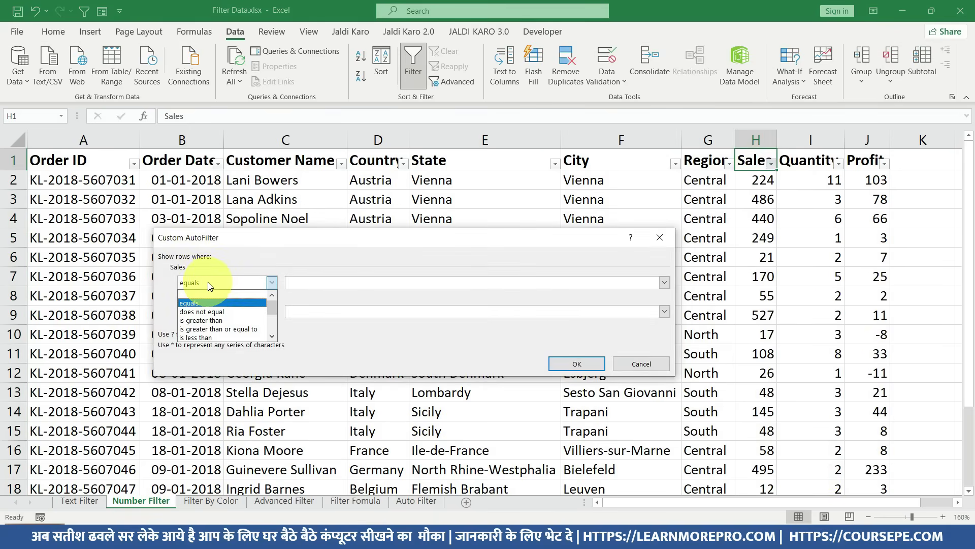
click(208, 284)
click(200, 312)
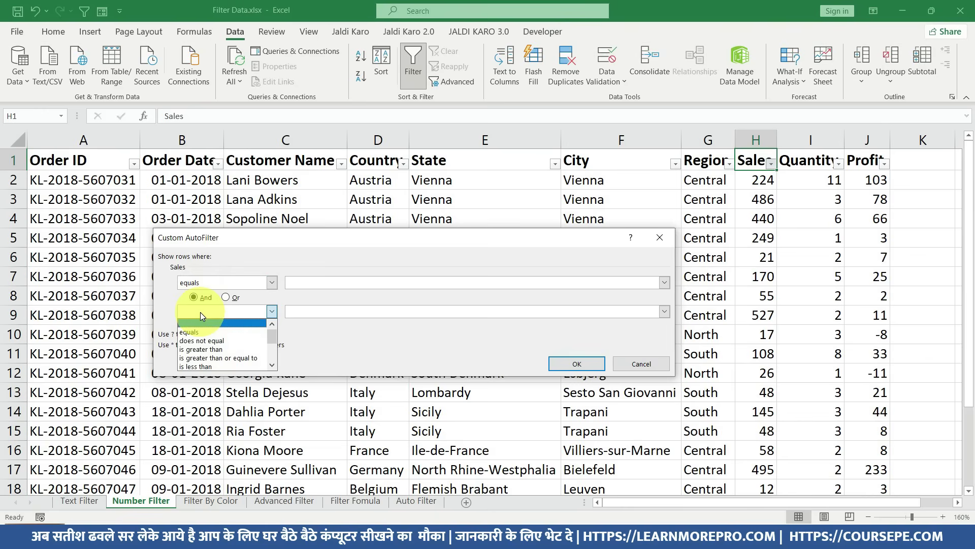
click(200, 312)
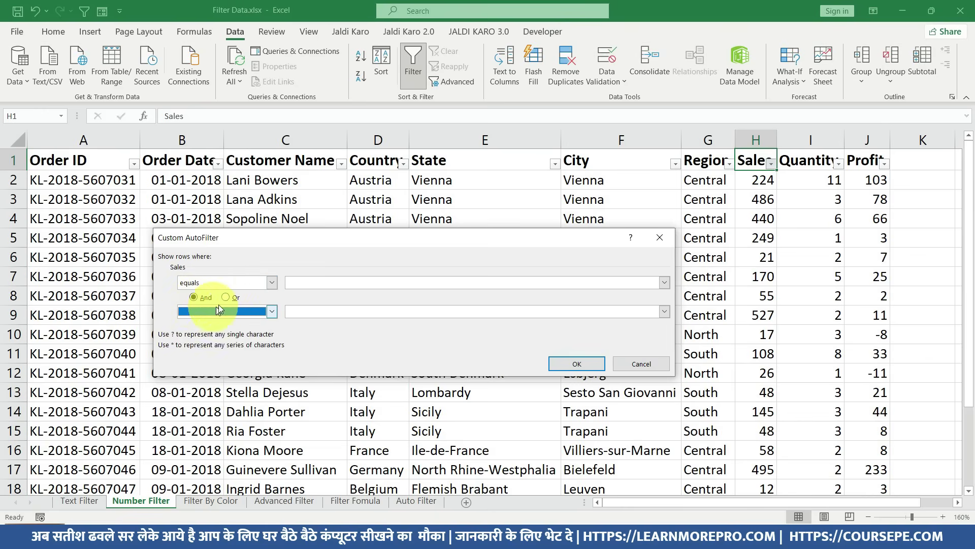
click(232, 297)
click(309, 279)
text(108)
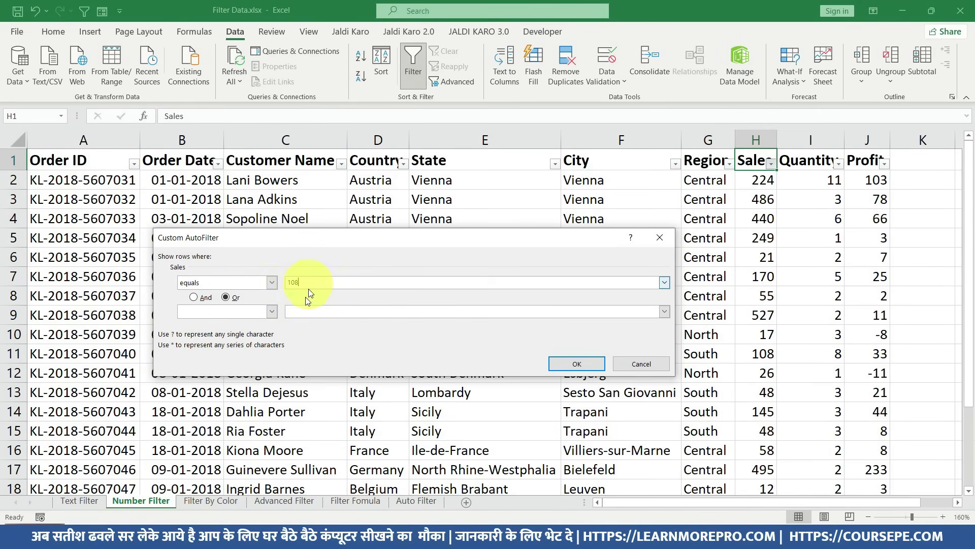
click(272, 312)
click(214, 333)
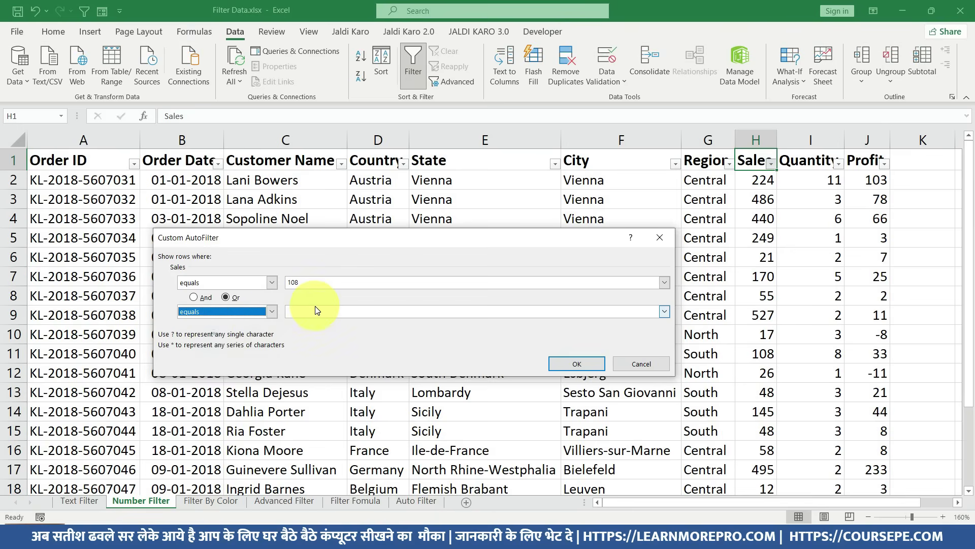
click(310, 311)
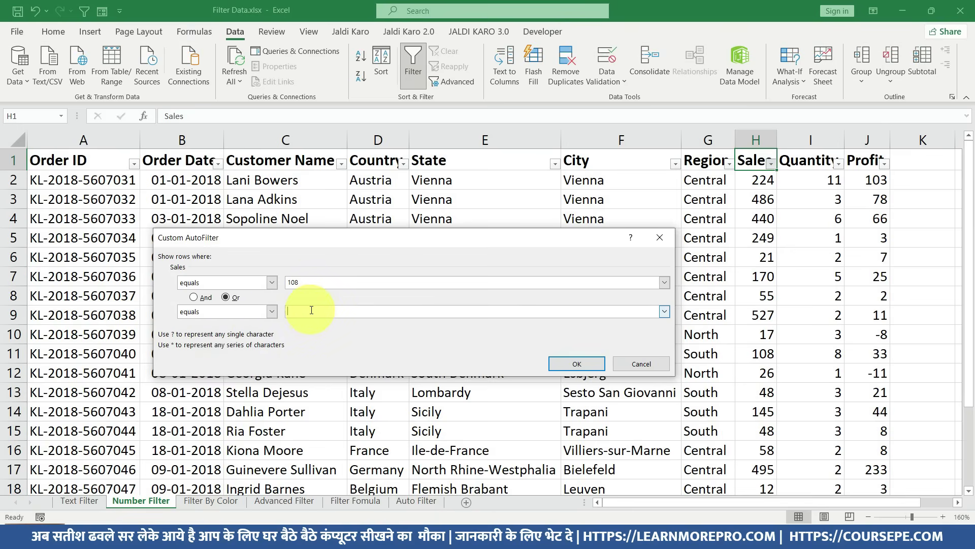
text(527)
click(576, 363)
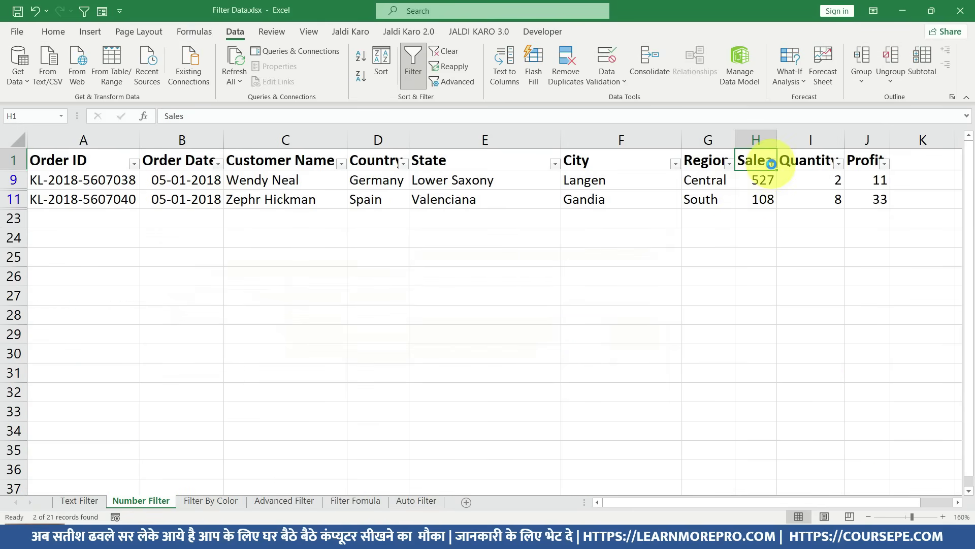
click(771, 163)
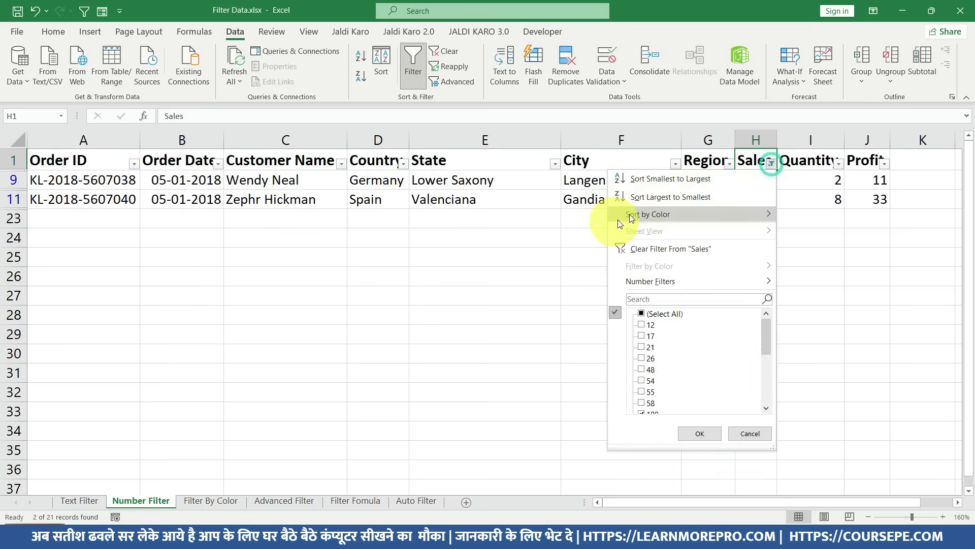
click(660, 249)
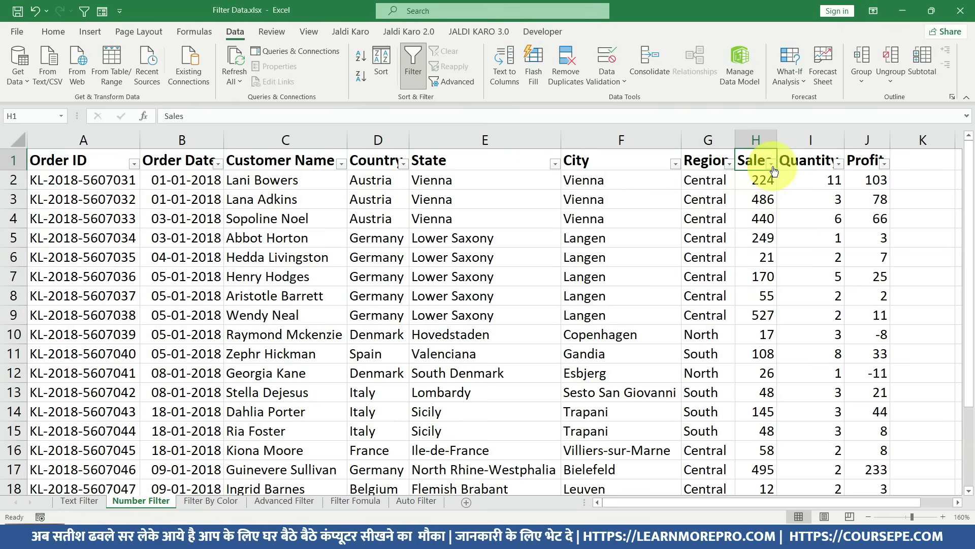
click(772, 164)
click(701, 280)
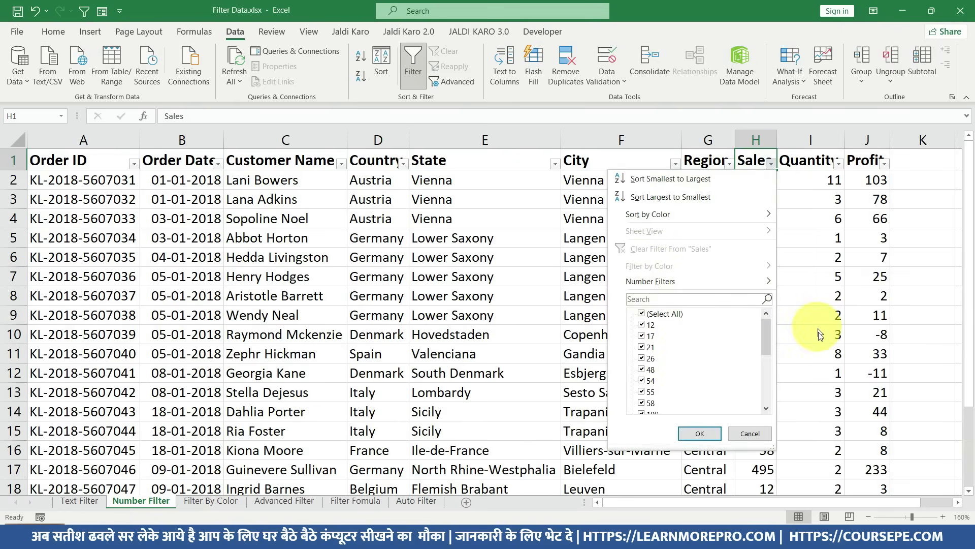
Step: Close the open filter list without changing any filter
key(Escape)
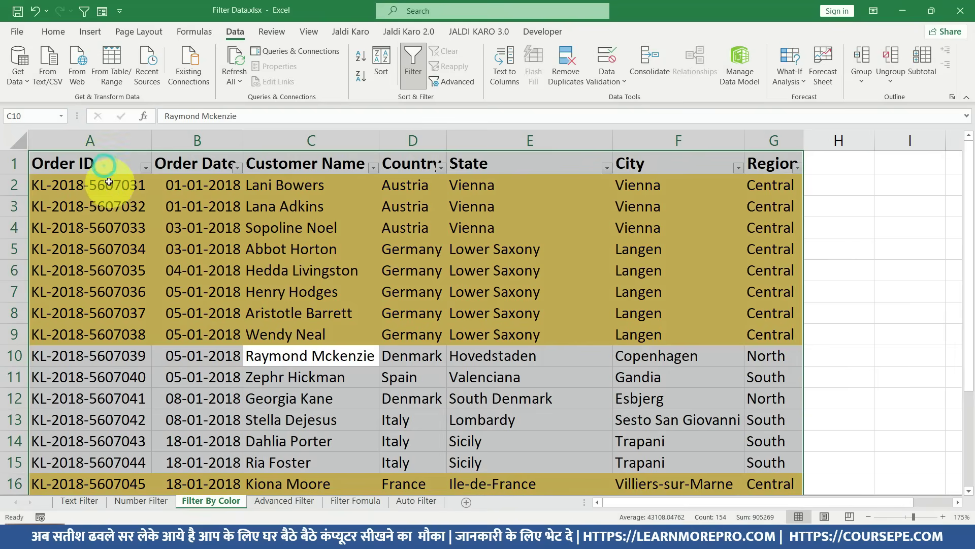
Step: Review the unshaded orders, then retype the Region of rows 12 and 22 as Central via AutoComplete
click(124, 184)
drag(104, 163, 122, 352)
drag(97, 402, 731, 422)
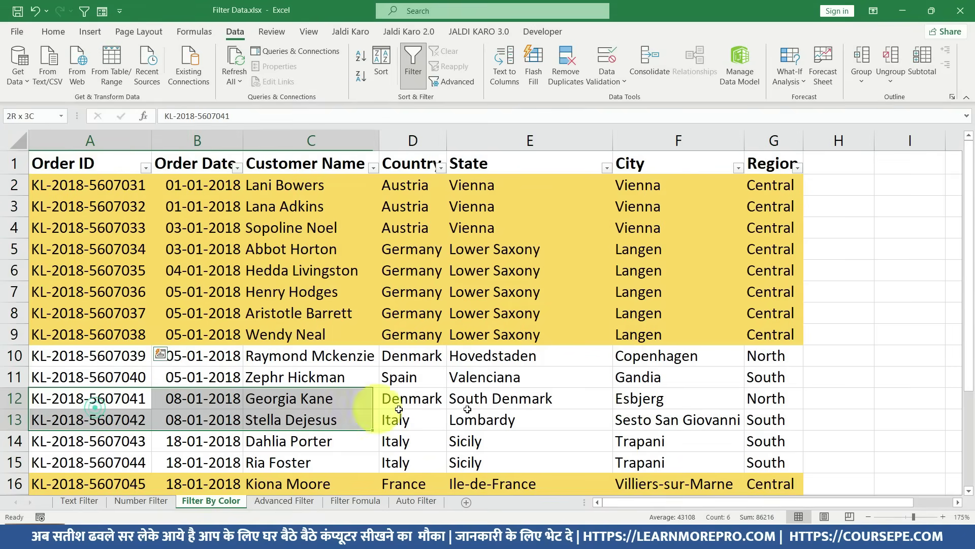
click(764, 403)
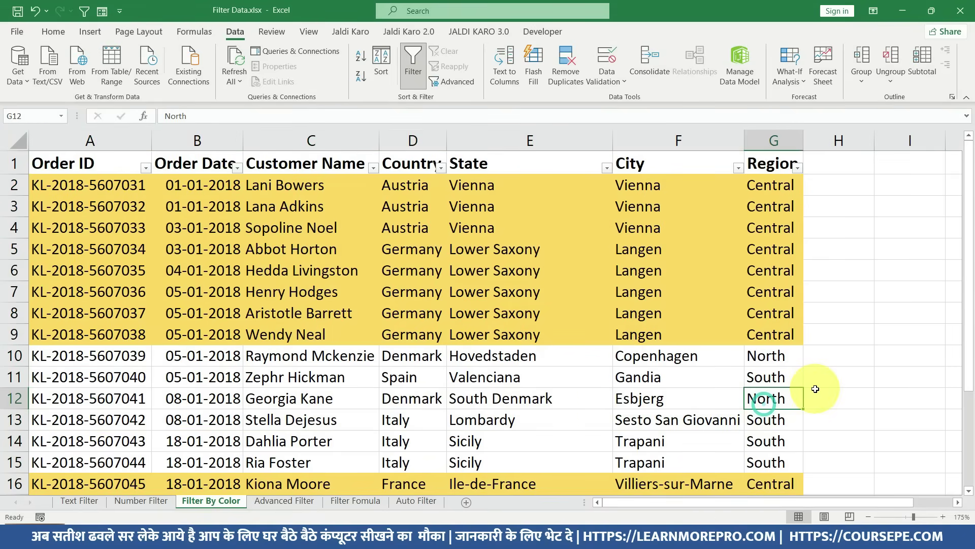
text(CEN)
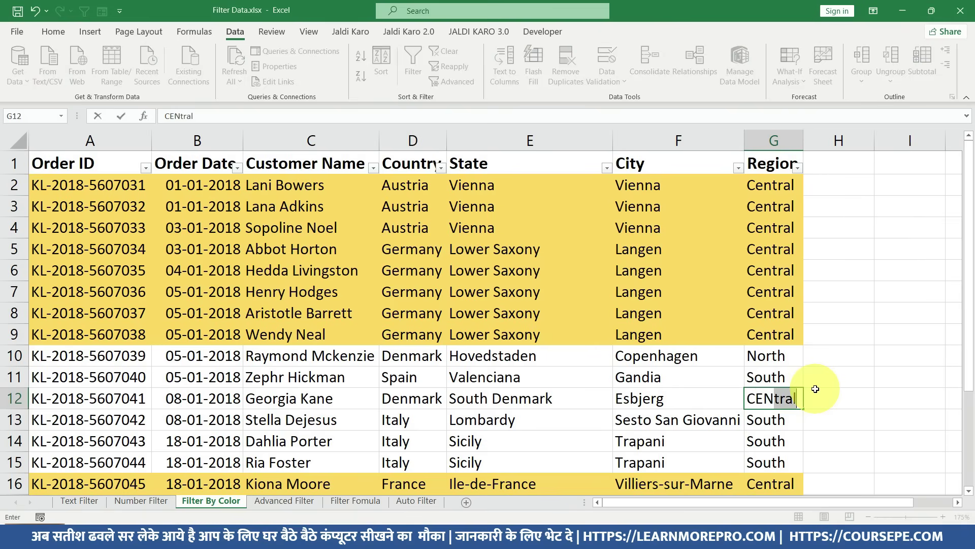
key(Return)
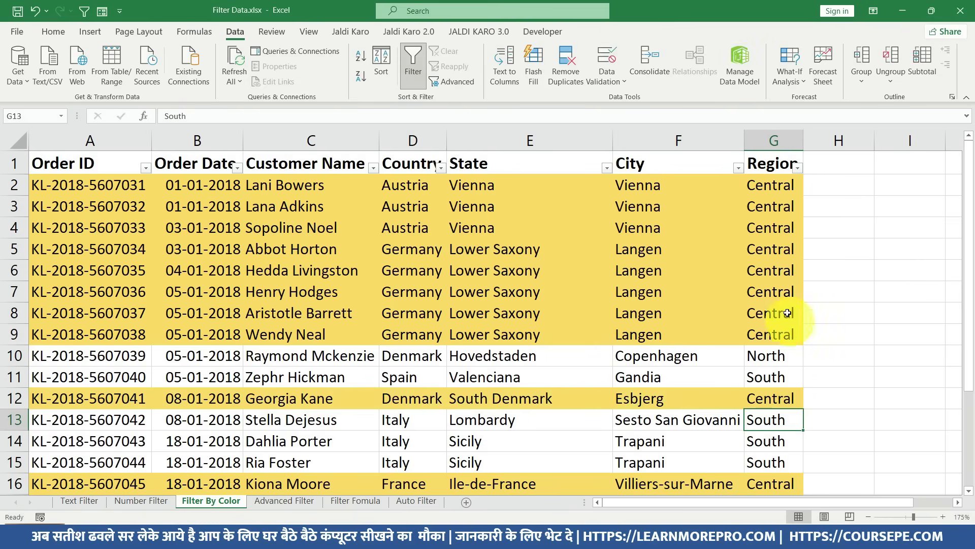
scroll(807, 345, down, 2)
scroll(787, 411, down, 1)
click(788, 411)
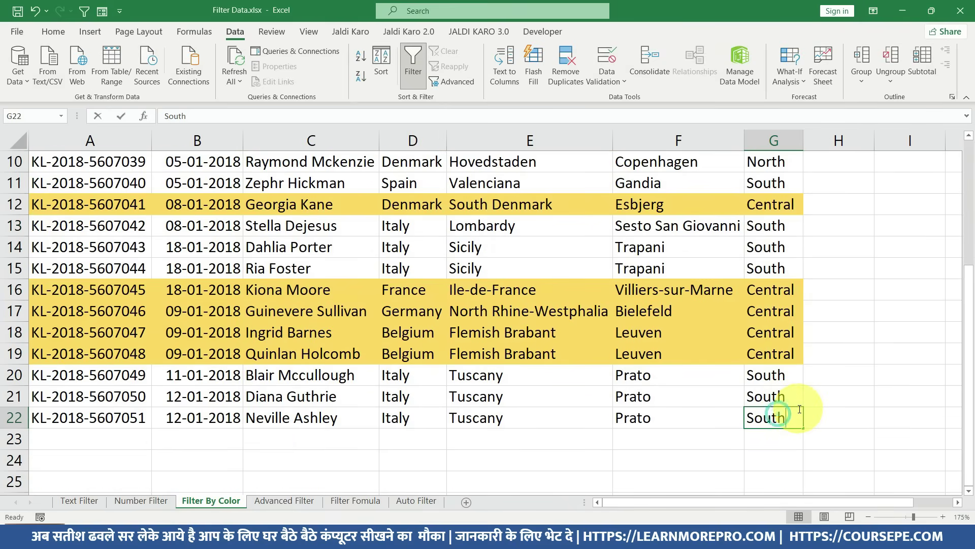
text(CEN)
key(Return)
Step: Return to the top of the table and check the Region filter options without changing them
key(ctrl+shift+l)
scroll(798, 409, up, 3)
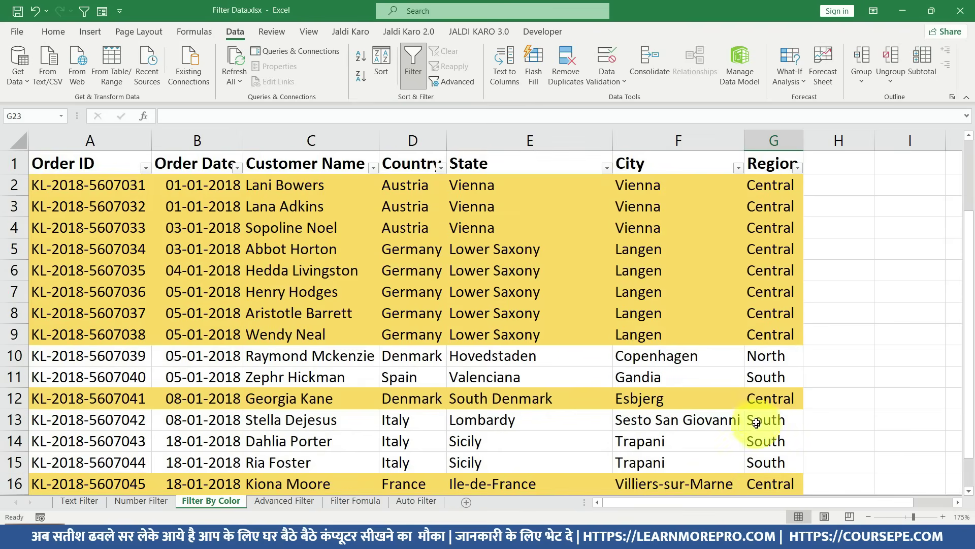
drag(108, 185, 107, 323)
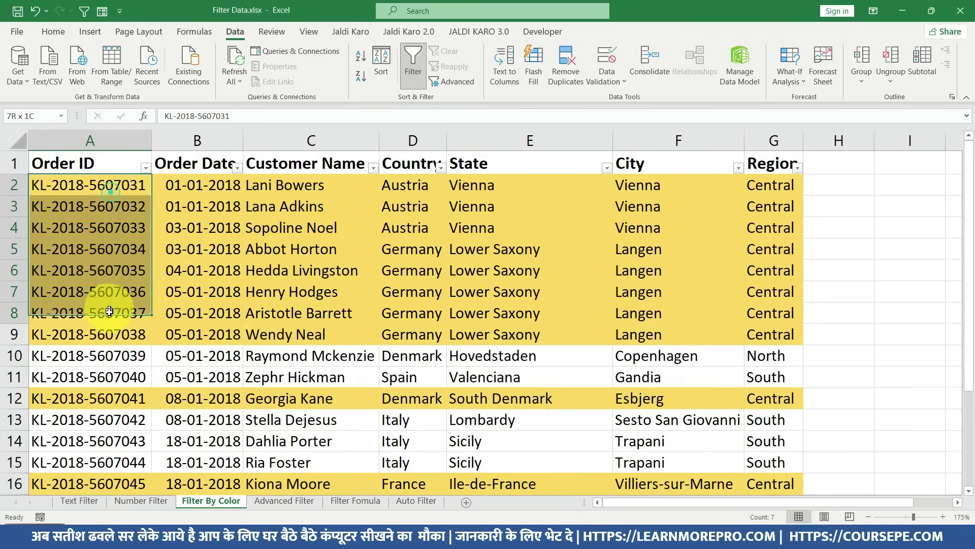
click(371, 294)
click(765, 162)
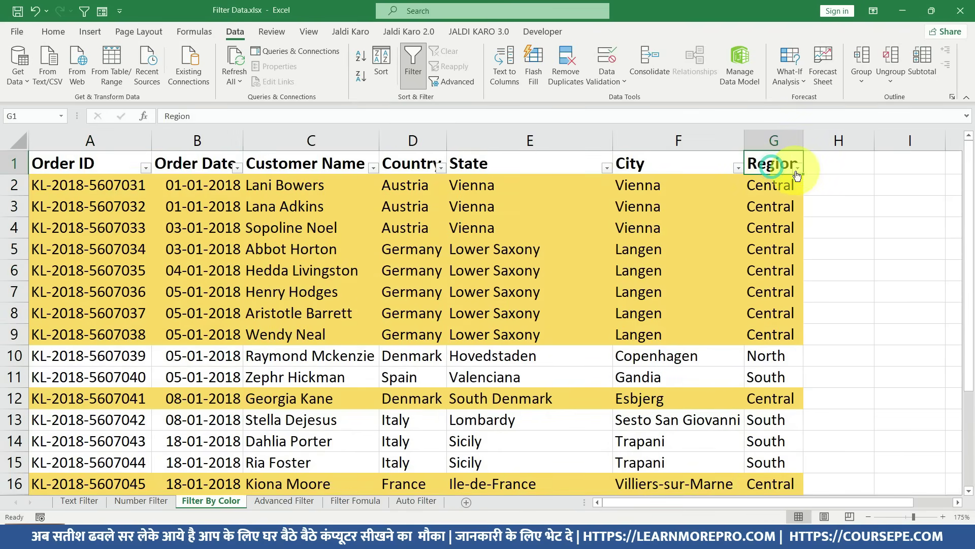
click(796, 168)
click(508, 249)
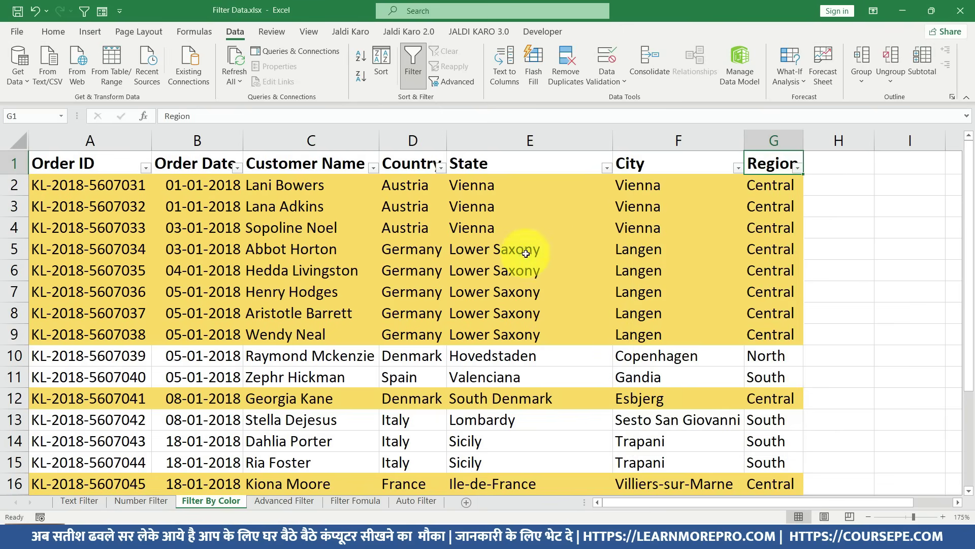
click(76, 164)
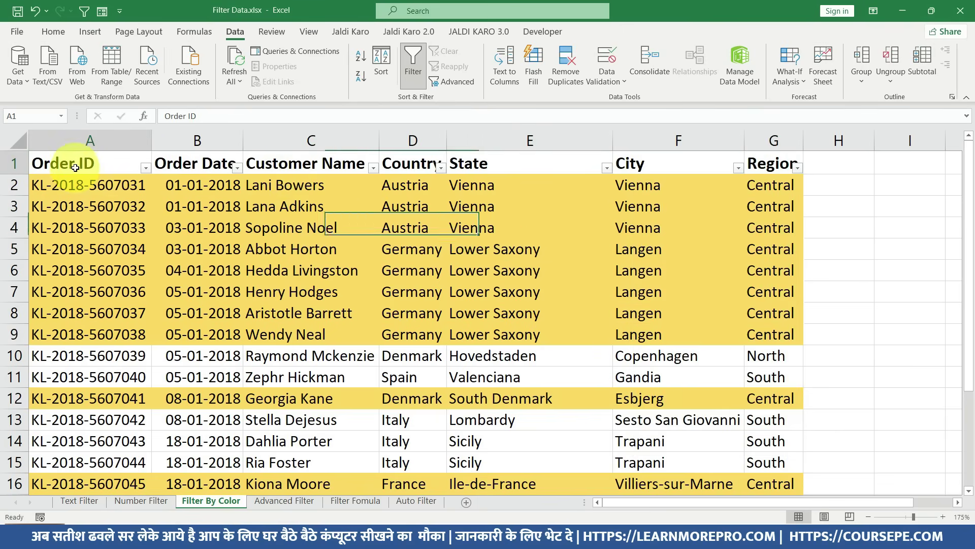
Step: Filter Order ID by yellow cell colour, then undo the filter
click(141, 169)
mouse_move(41, 270)
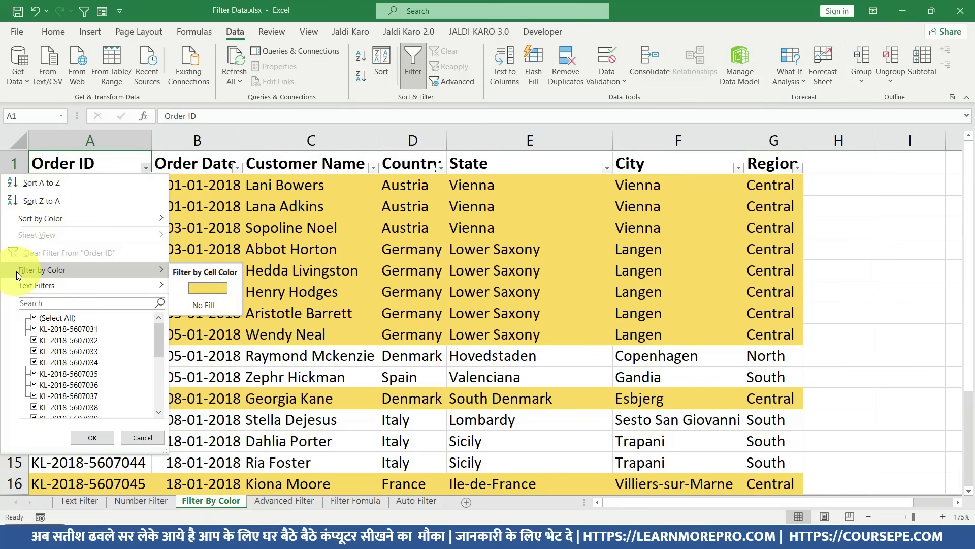
click(209, 292)
scroll(215, 298, down, 1)
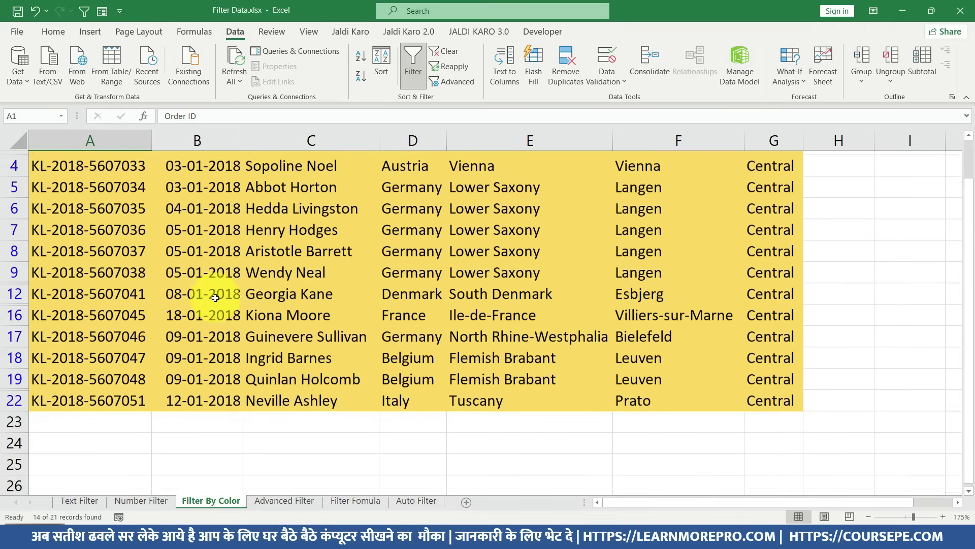
key(ctrl+z)
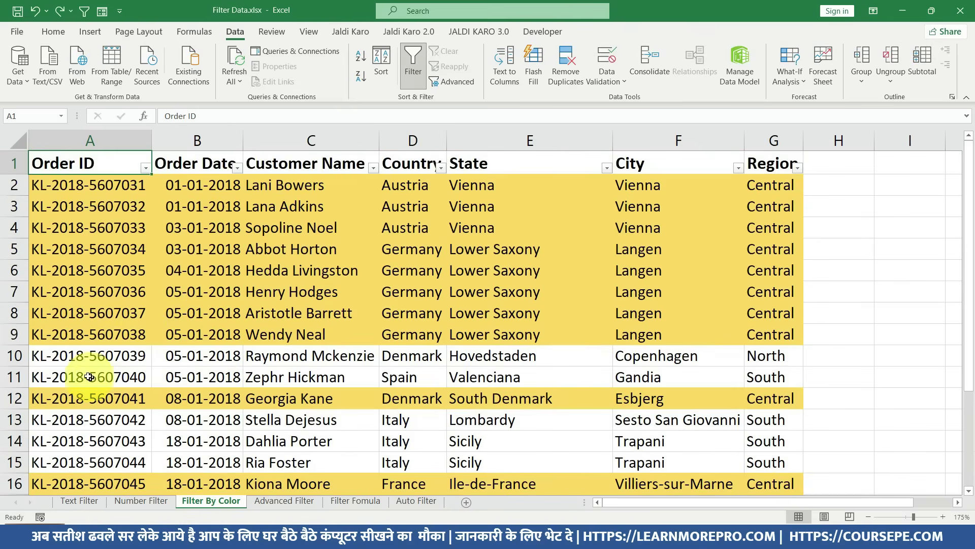
Step: Give table rows 10 and 15 a bright yellow Fill Color from the Home tab
drag(46, 356, 771, 370)
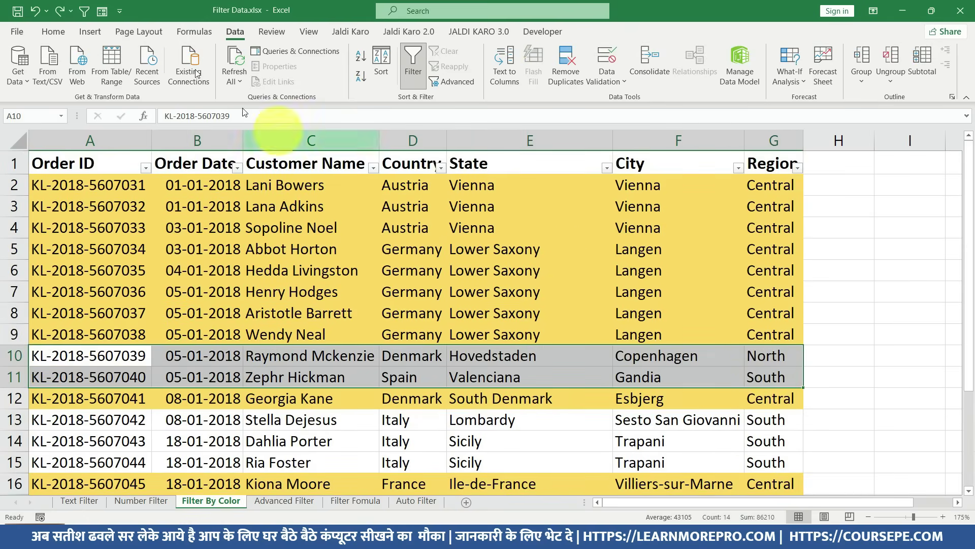
drag(83, 356, 762, 355)
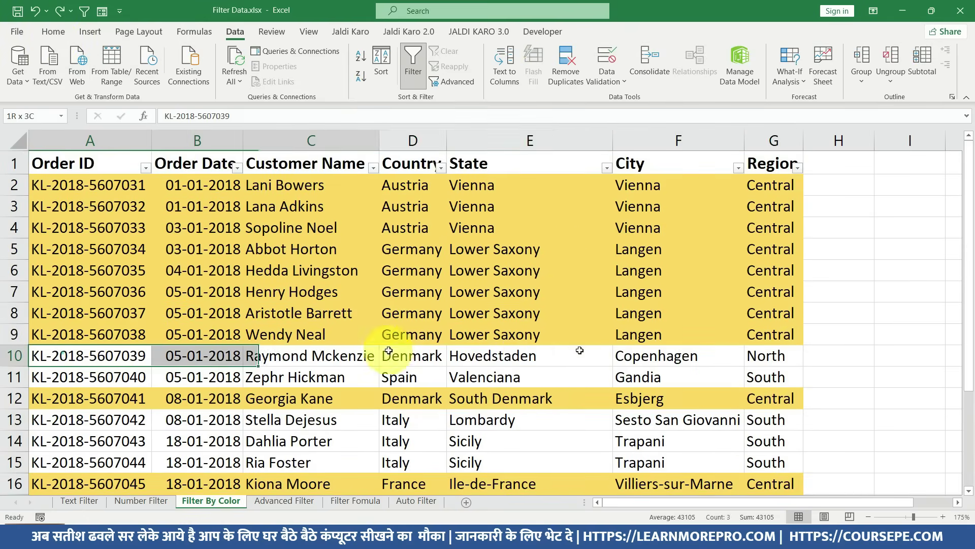
click(42, 35)
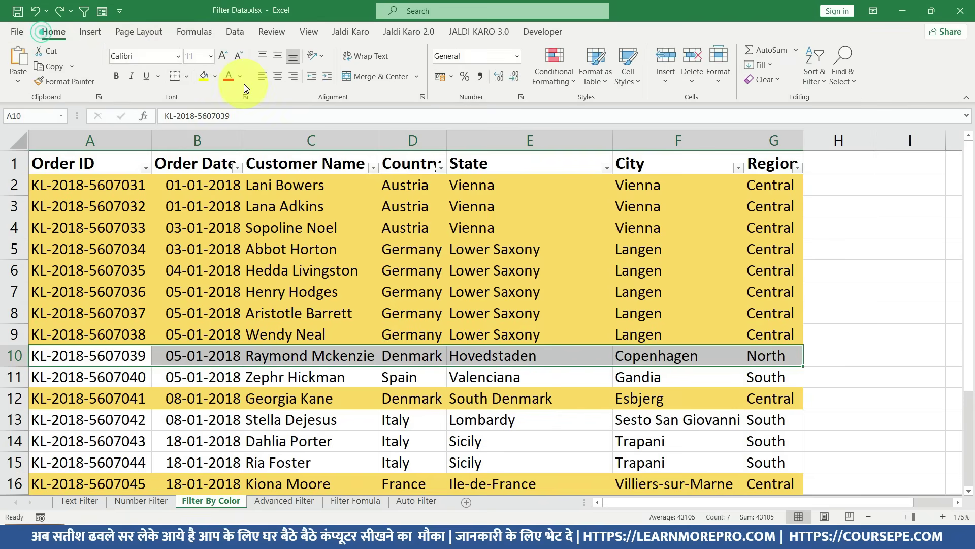
click(205, 77)
scroll(203, 305, down, 2)
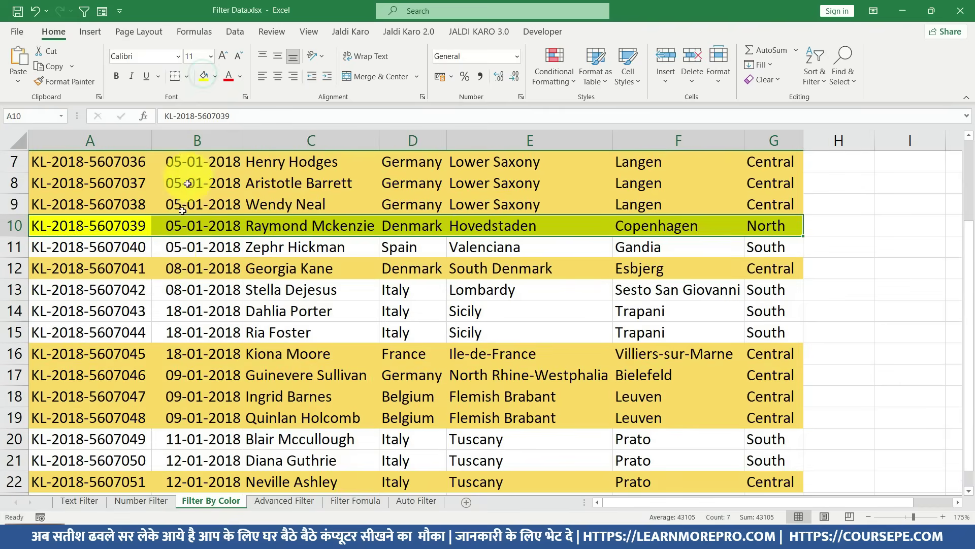
drag(81, 333, 305, 332)
drag(379, 332, 762, 333)
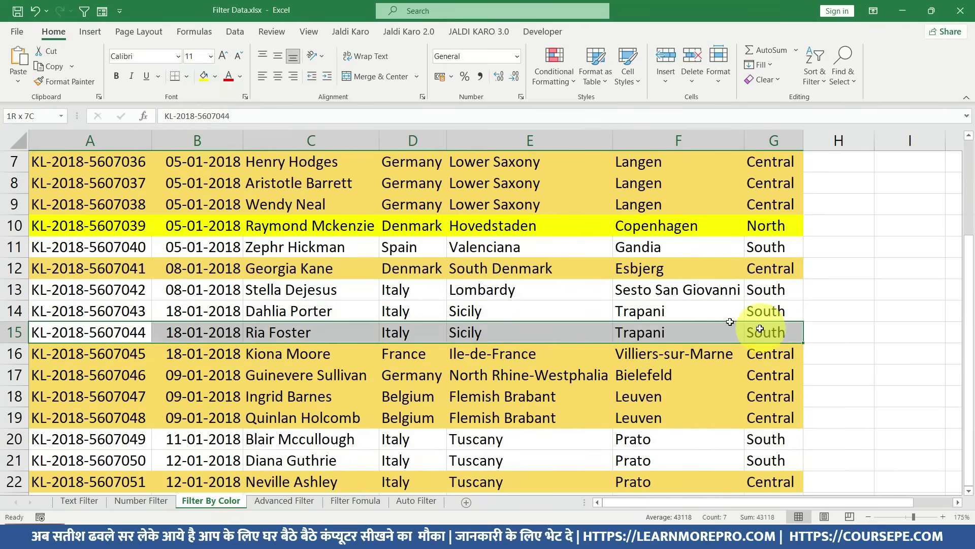
click(203, 76)
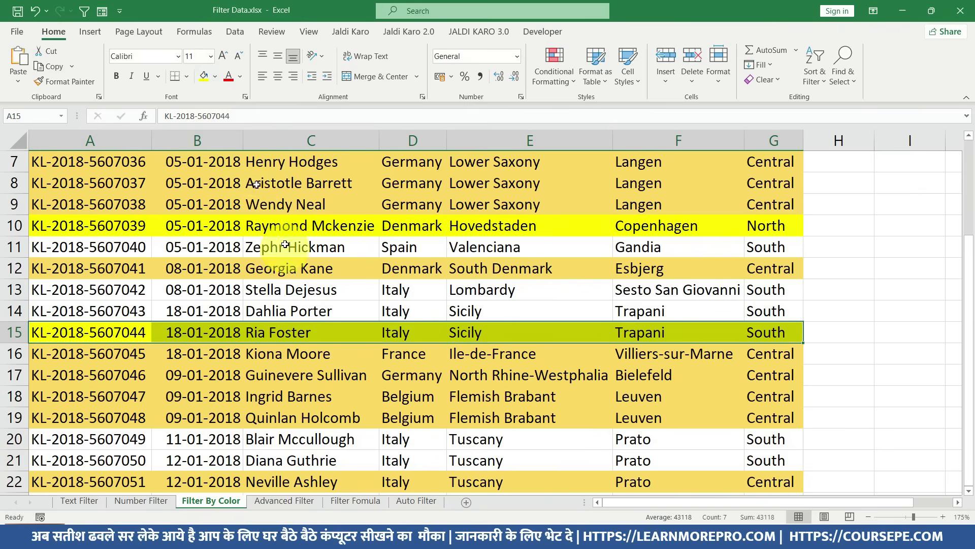
scroll(289, 262, up, 1)
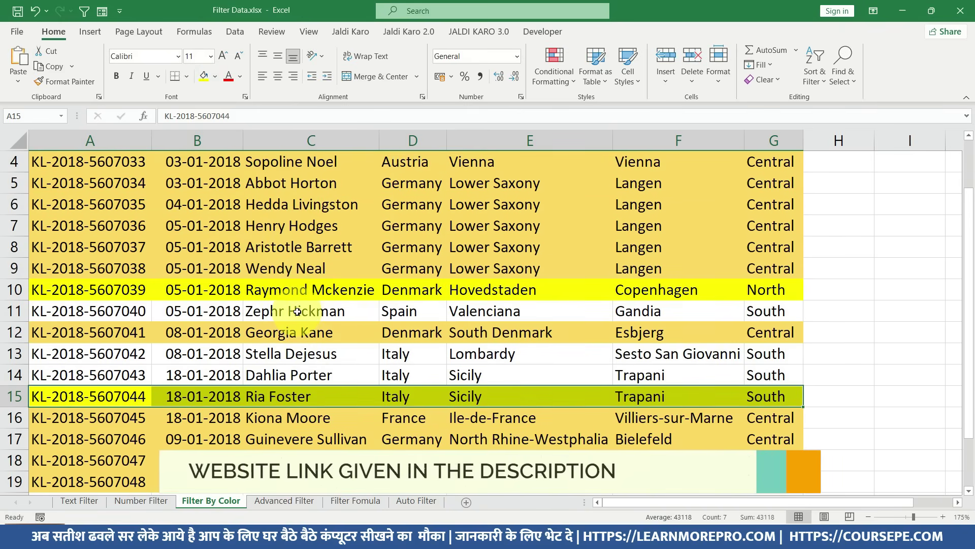
click(301, 307)
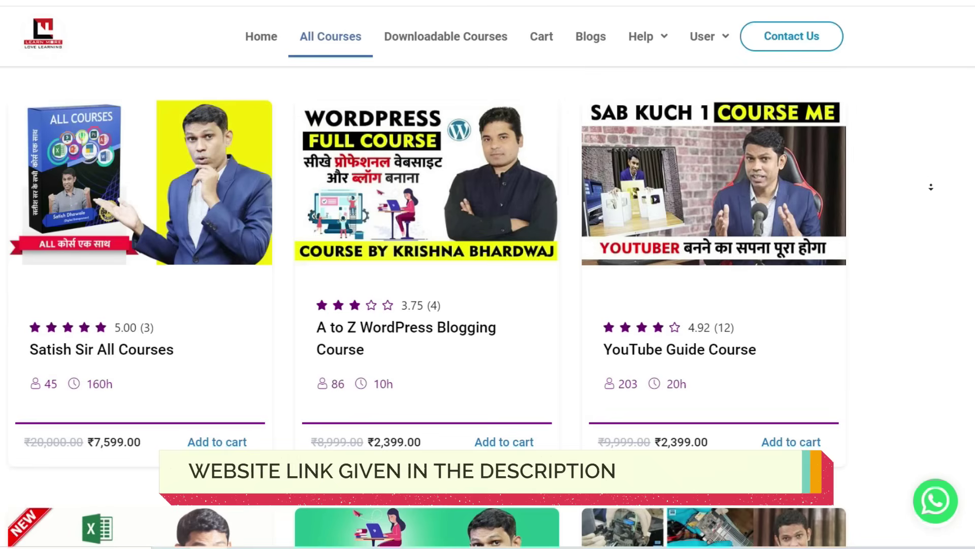
scroll(931, 187, down, 1)
scroll(930, 198, down, 1)
scroll(929, 200, down, 1)
scroll(930, 203, down, 1)
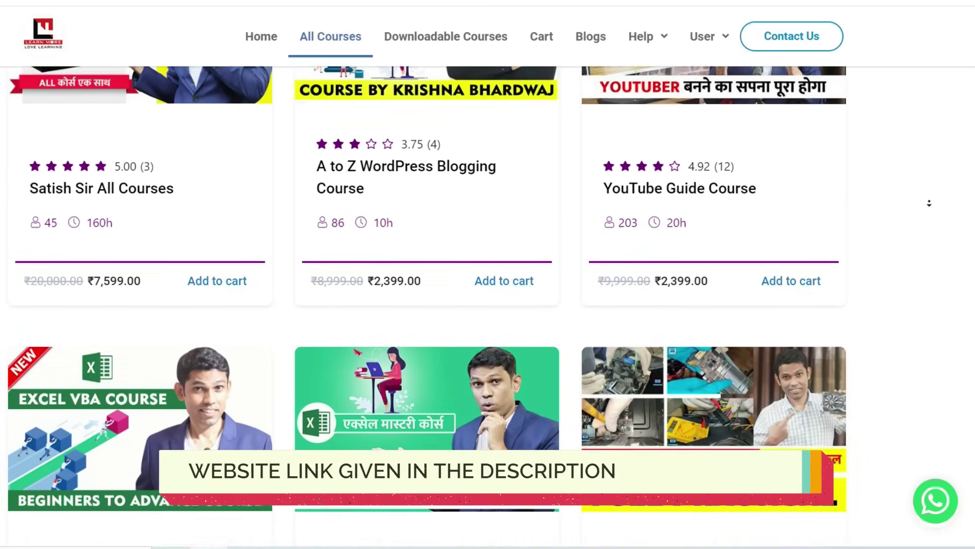
scroll(929, 204, down, 1)
scroll(929, 204, down, 1)
scroll(929, 203, down, 1)
scroll(929, 204, down, 1)
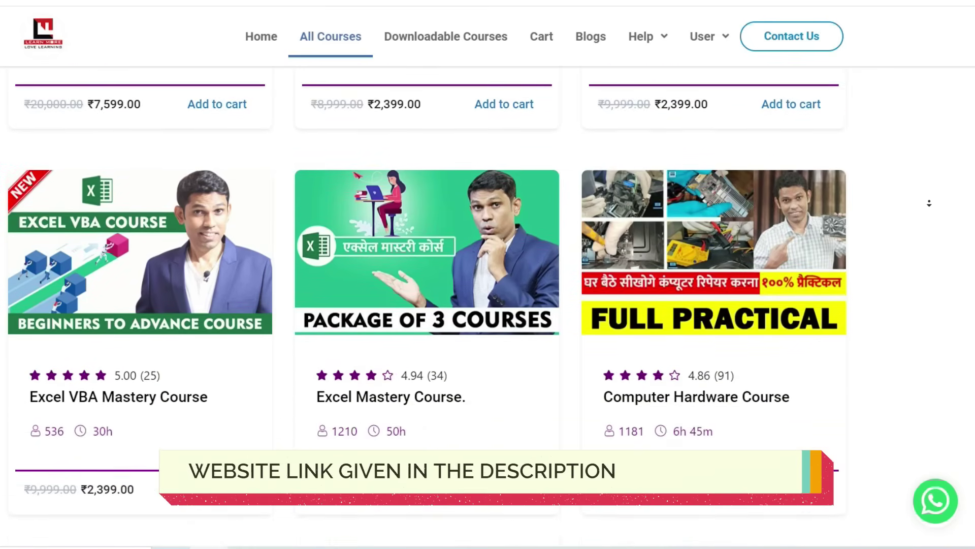
scroll(929, 203, down, 1)
scroll(929, 203, down, 1)
scroll(929, 204, down, 1)
scroll(929, 203, down, 1)
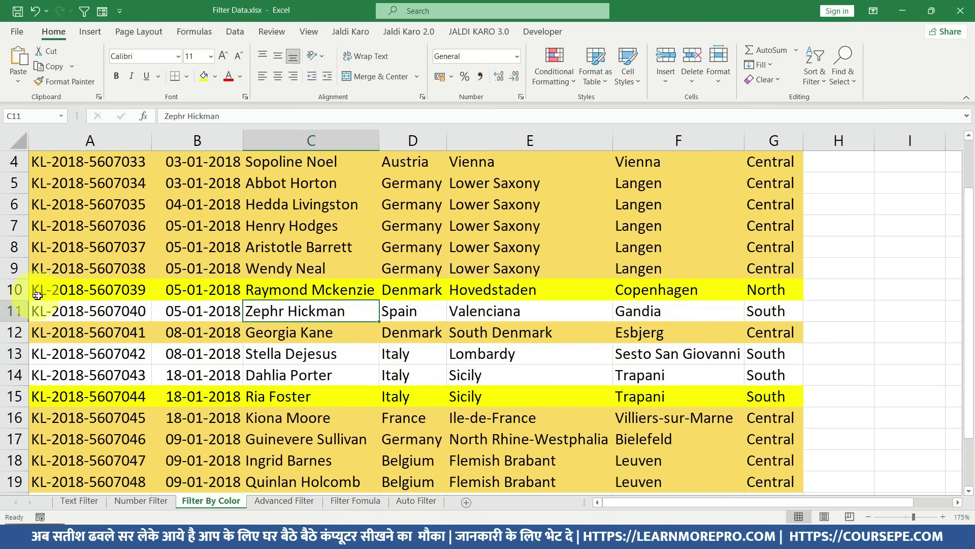
Step: Filter Order ID to the bright yellow rows, clear that filter, then switch to the Advanced Filter sheet
drag(45, 290, 792, 294)
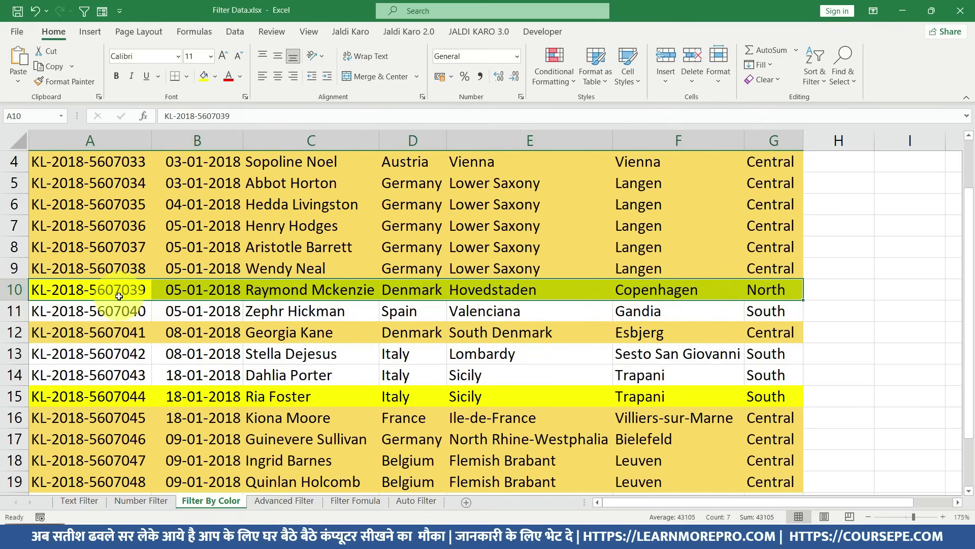
drag(791, 293, 102, 289)
scroll(112, 264, up, 1)
click(145, 167)
mouse_move(42, 270)
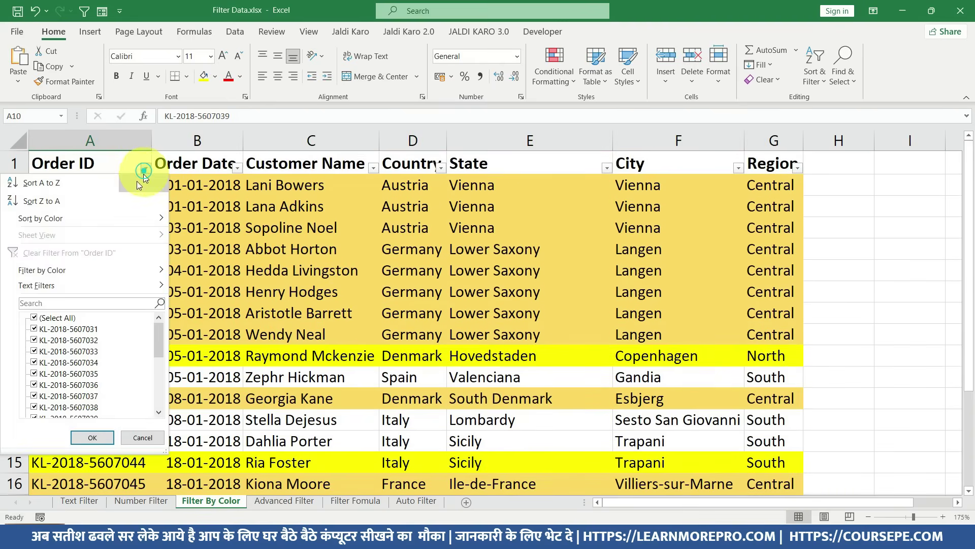
click(207, 304)
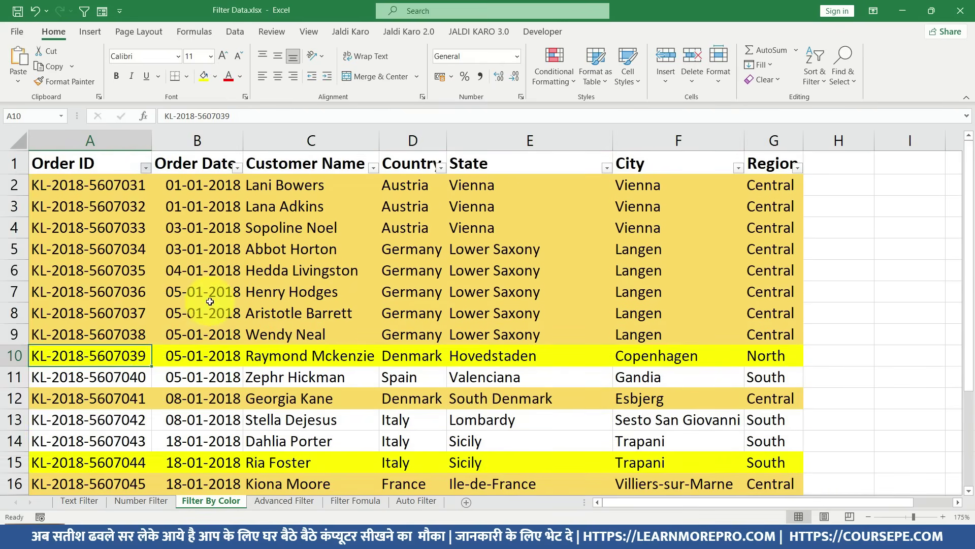
click(146, 167)
click(57, 252)
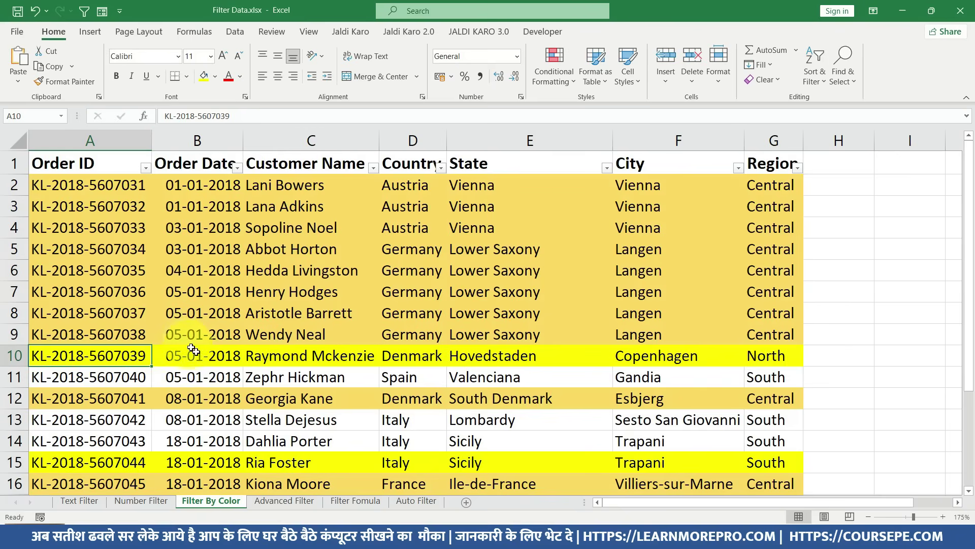
click(279, 501)
click(273, 379)
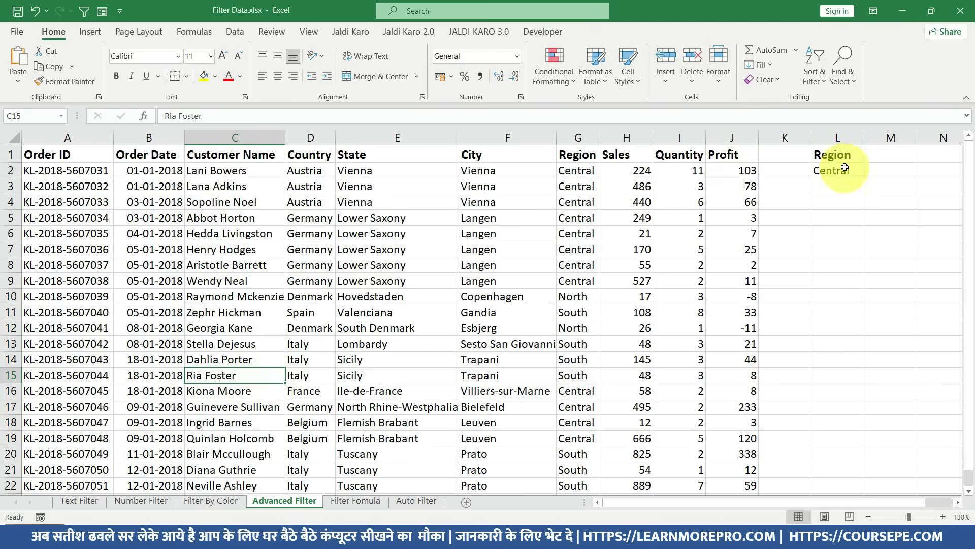
Step: Inspect the Region criteria in L1:L2 and the order data, ending on cell N1
drag(845, 155, 845, 172)
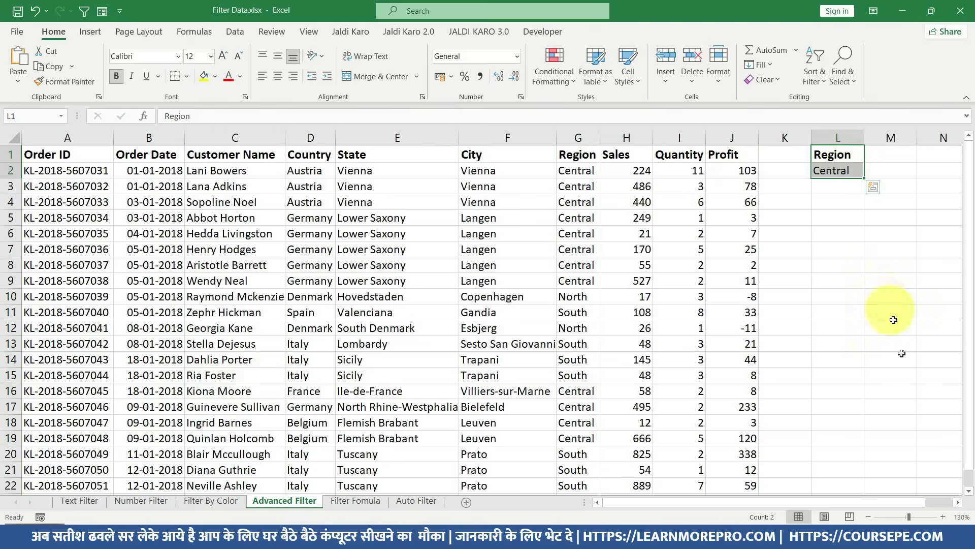
scroll(902, 505, right, 1)
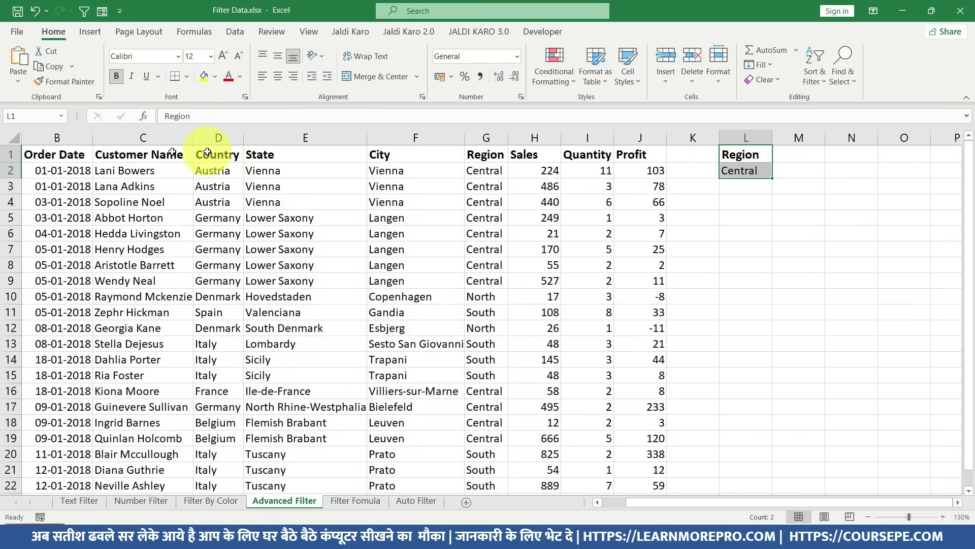
drag(34, 152, 643, 501)
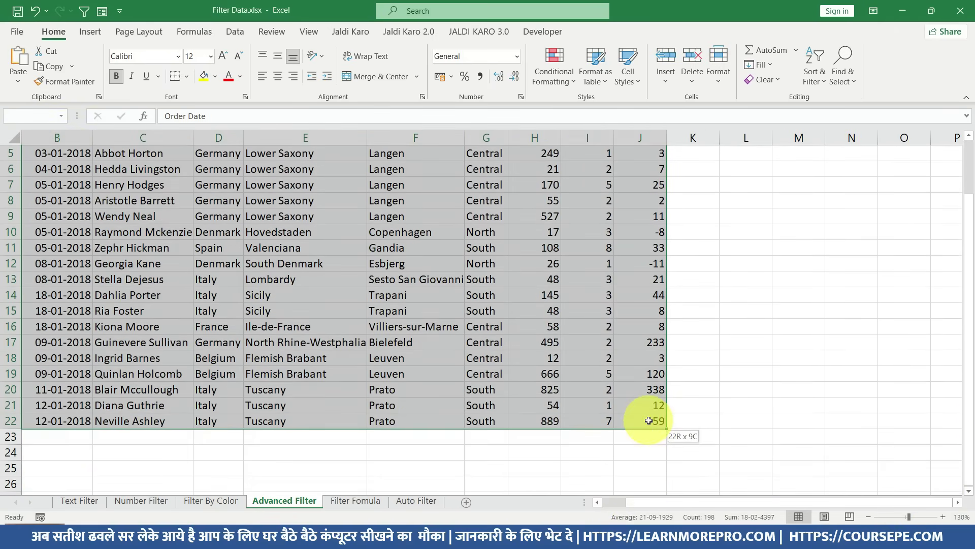
scroll(718, 371, up, 1)
drag(838, 185, 840, 158)
click(841, 158)
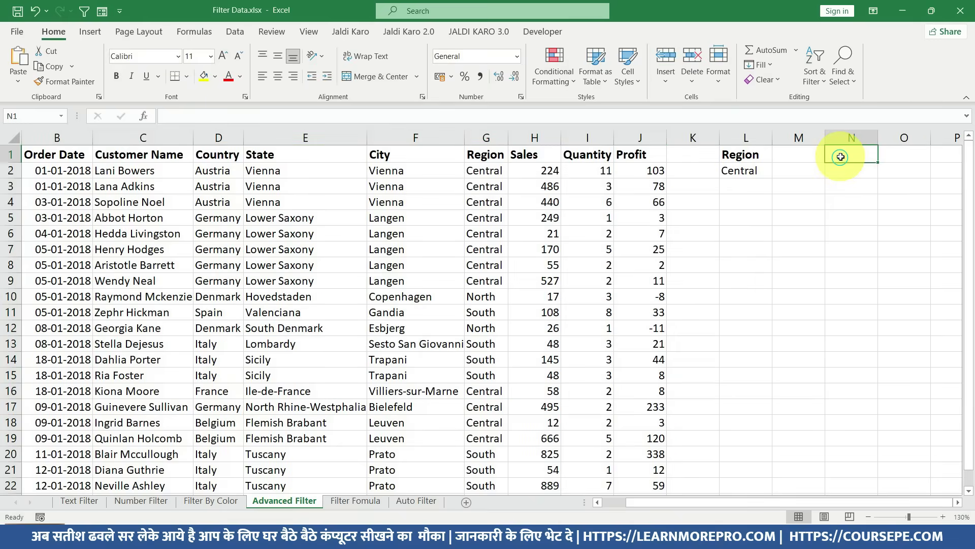
Step: Insert a blank Sheet1, return to Advanced Filter, and select N1 as the output start
click(467, 503)
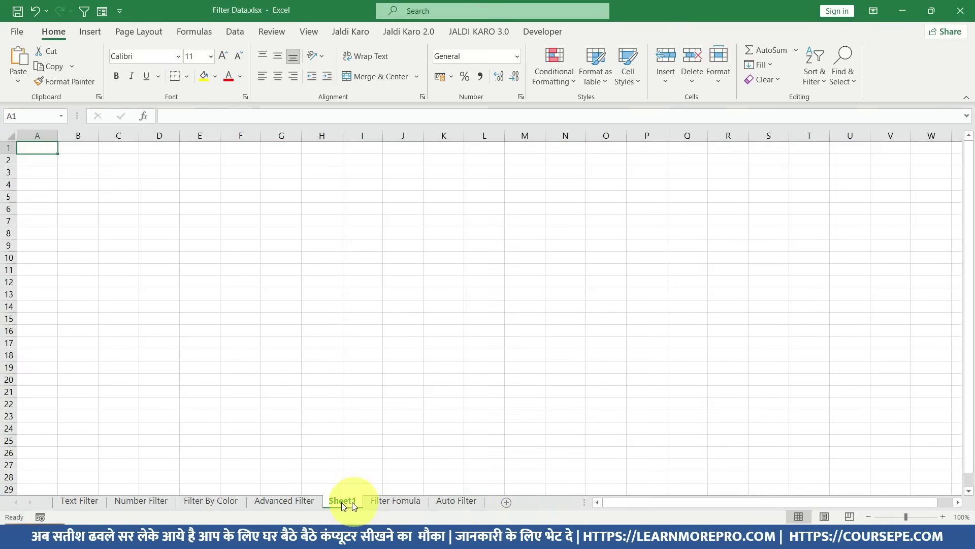
click(305, 503)
click(342, 505)
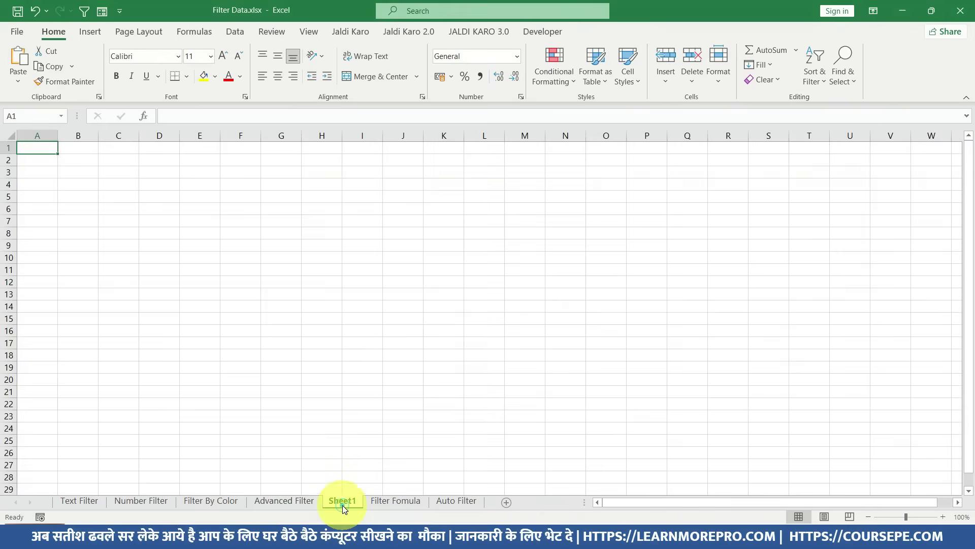
click(305, 505)
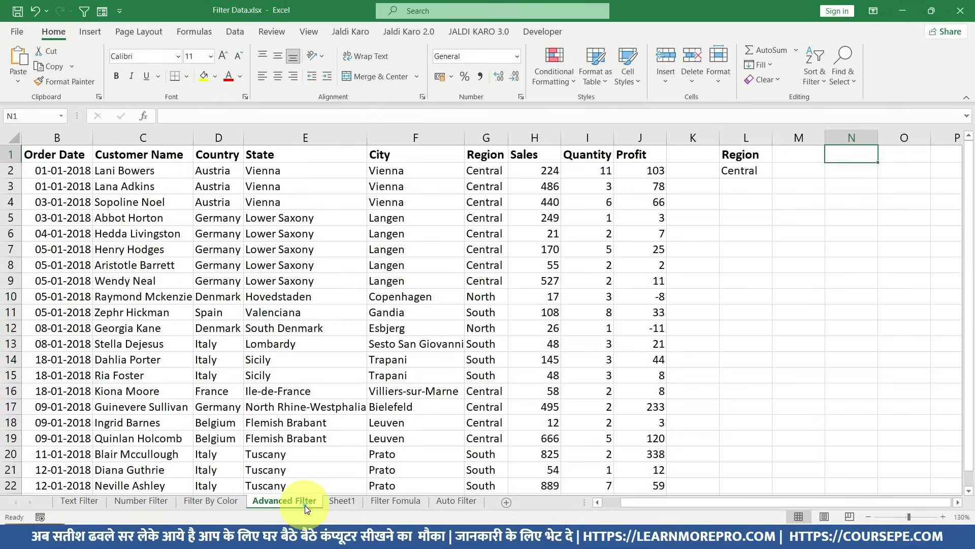
click(853, 204)
click(848, 155)
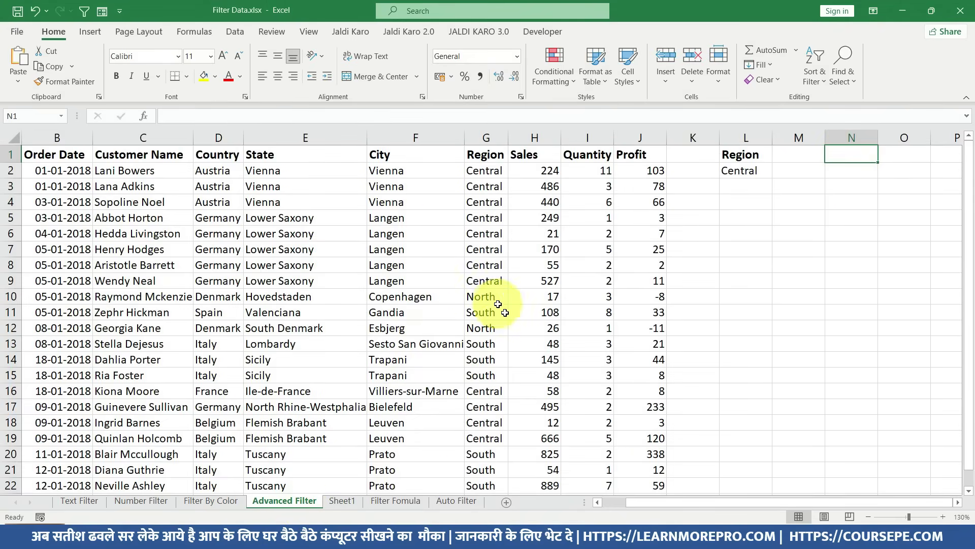
click(235, 31)
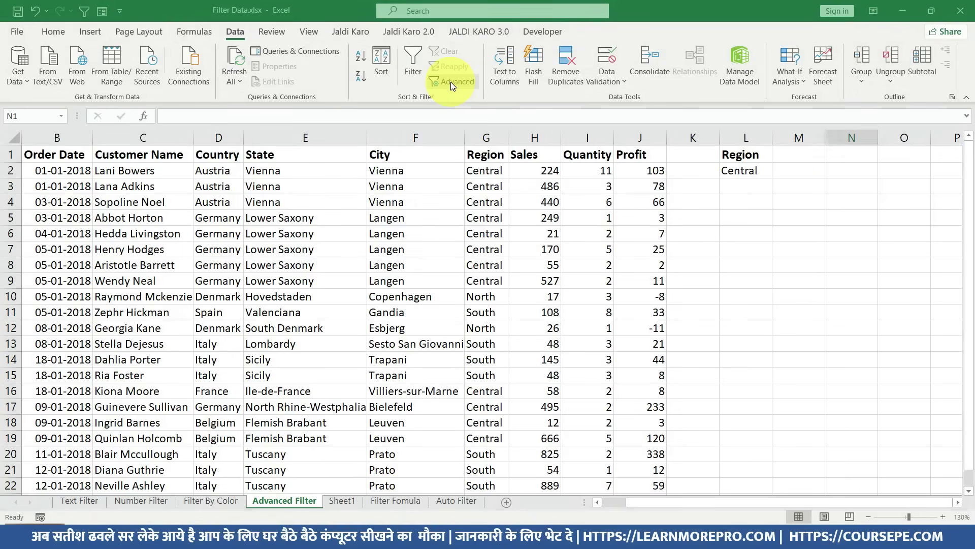
Step: Run Advanced Filter with Copy to another location: list range A:J, criteria L1:L2, destination N1
click(452, 83)
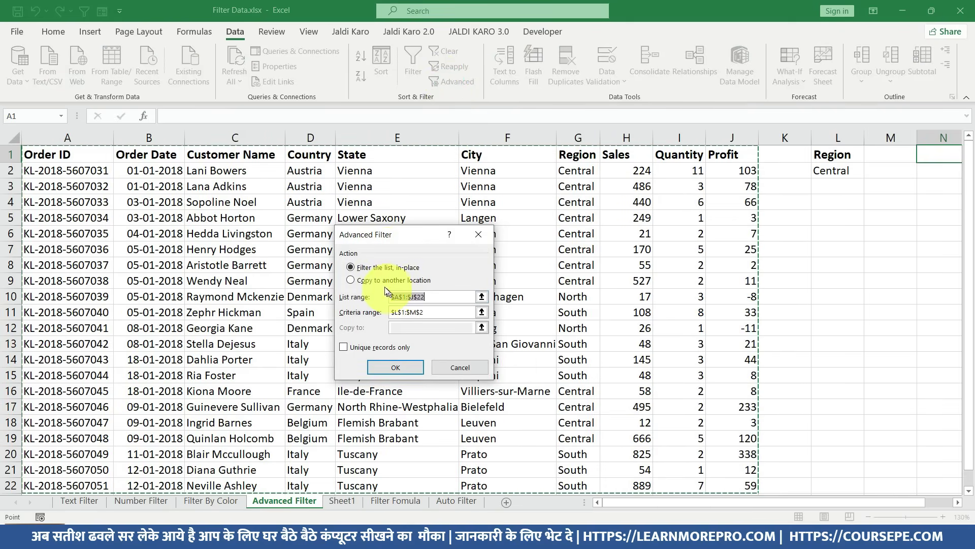
click(375, 281)
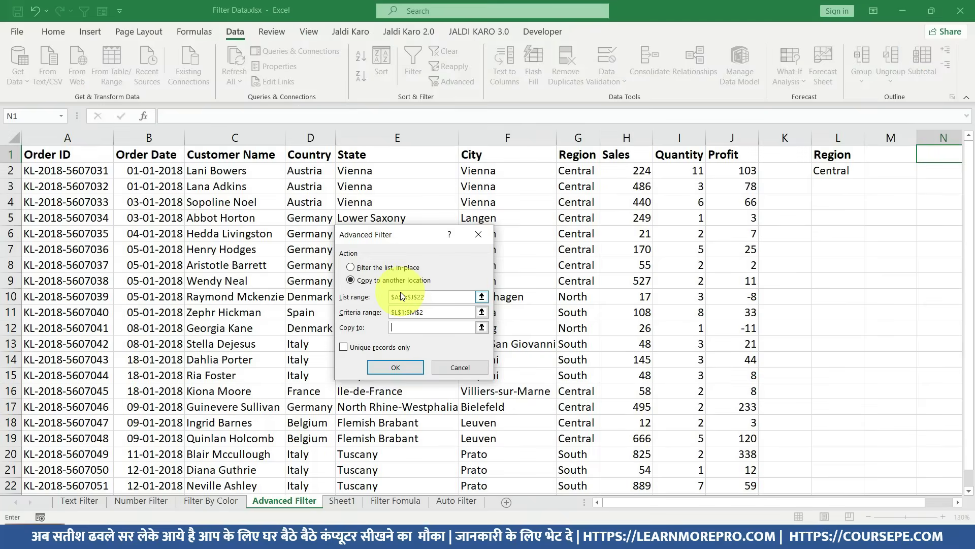
drag(433, 313, 391, 312)
key(BackSpace)
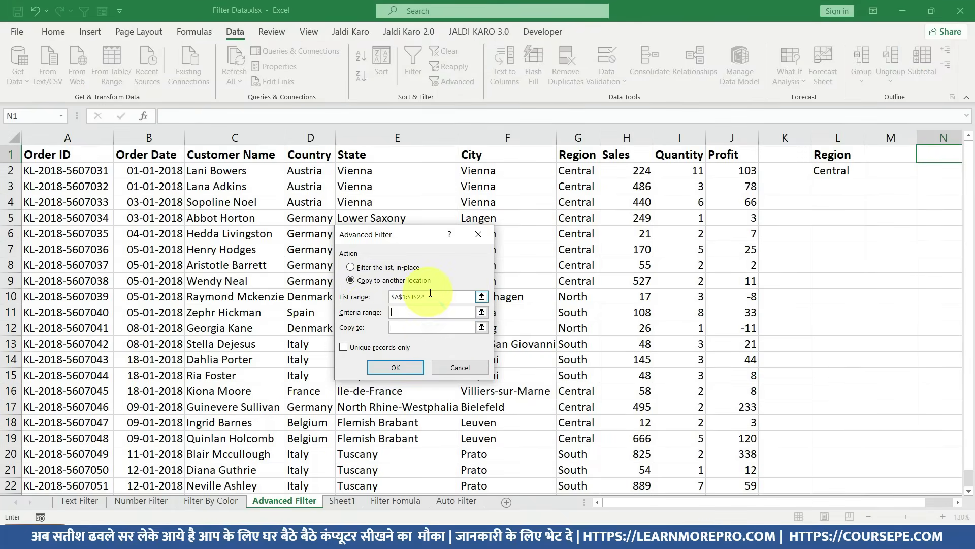
click(427, 297)
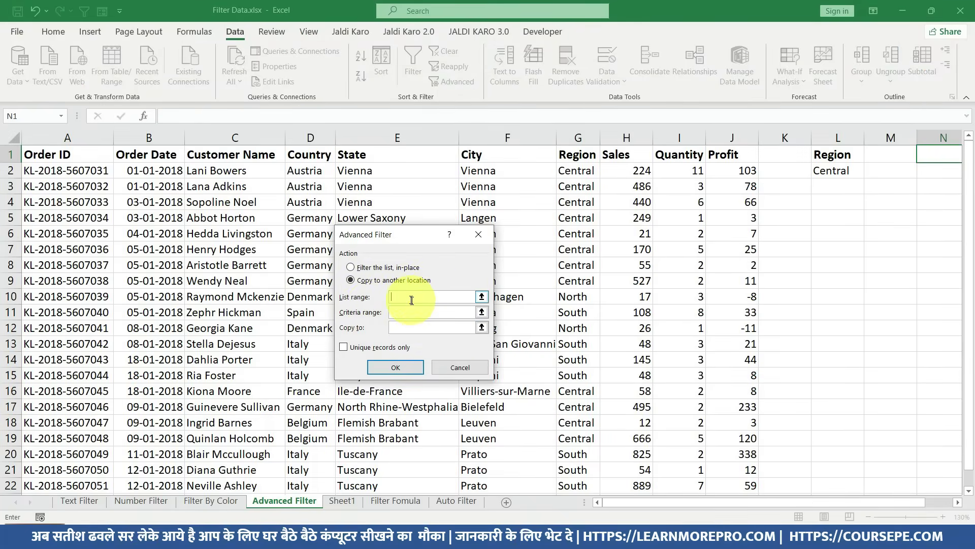
key(BackSpace)
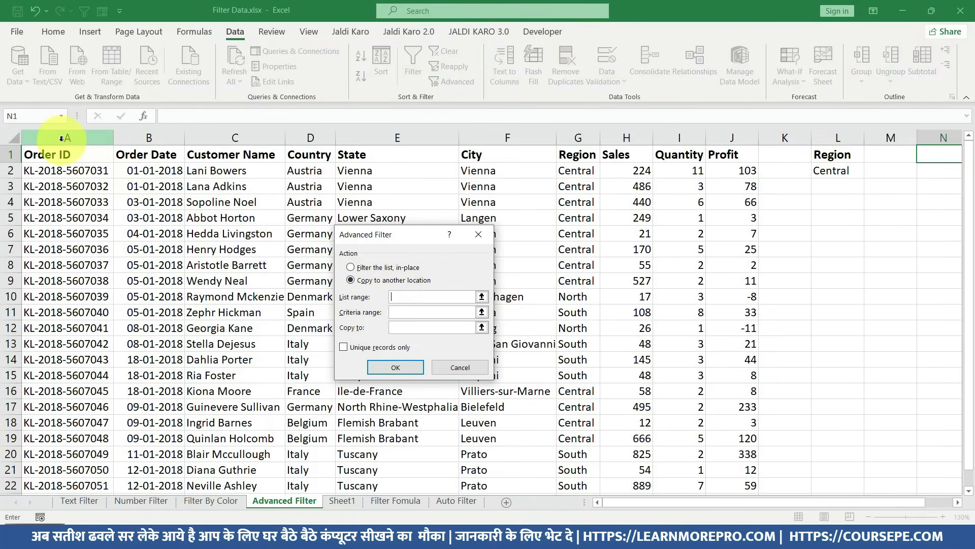
drag(54, 137, 713, 134)
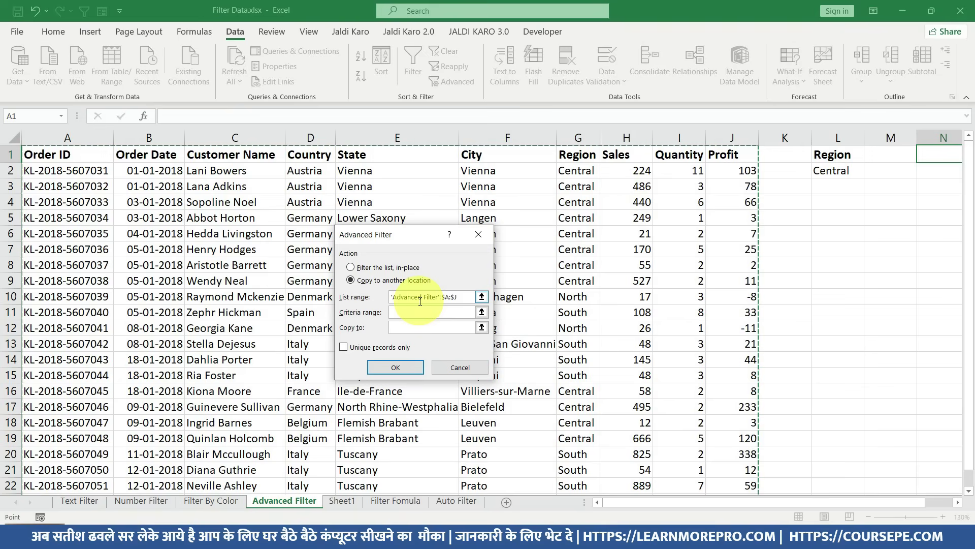
click(406, 312)
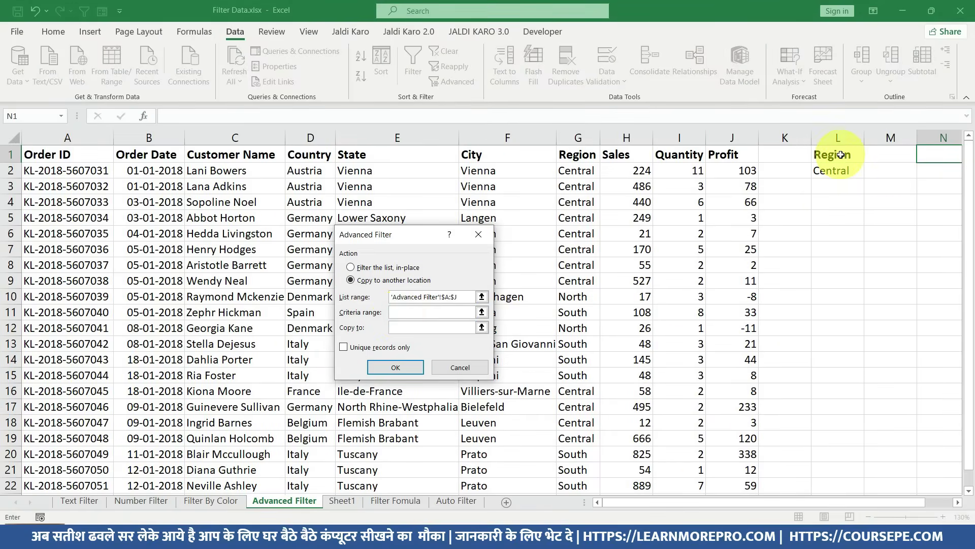
drag(839, 155, 850, 184)
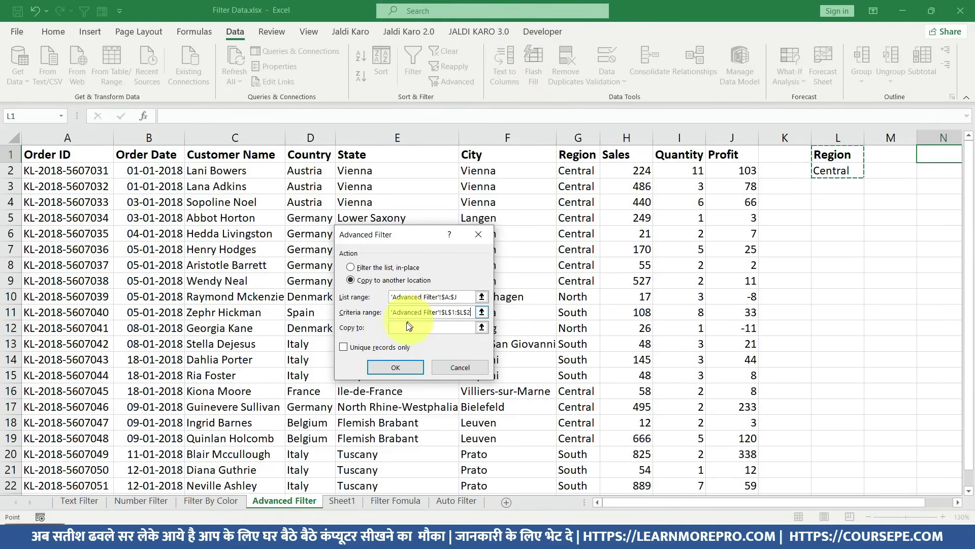
click(407, 327)
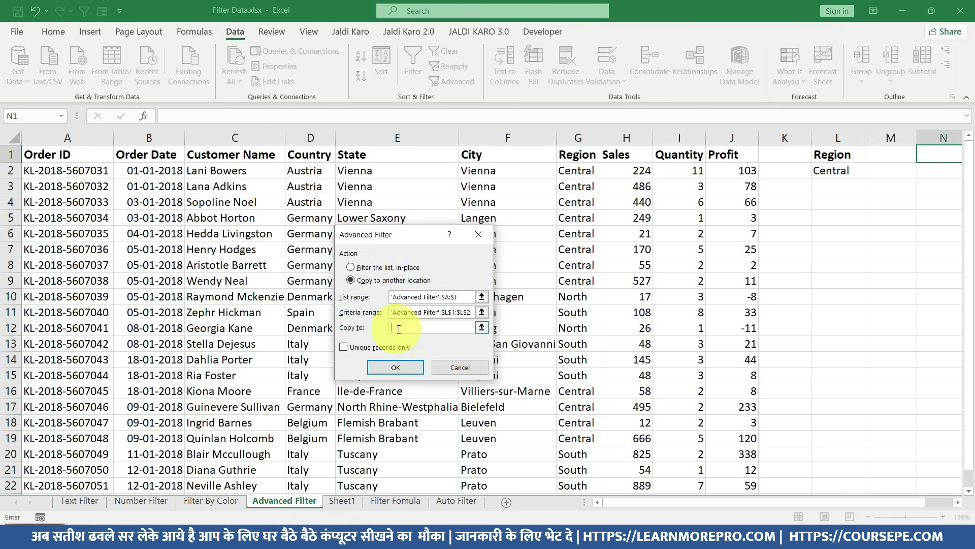
click(923, 156)
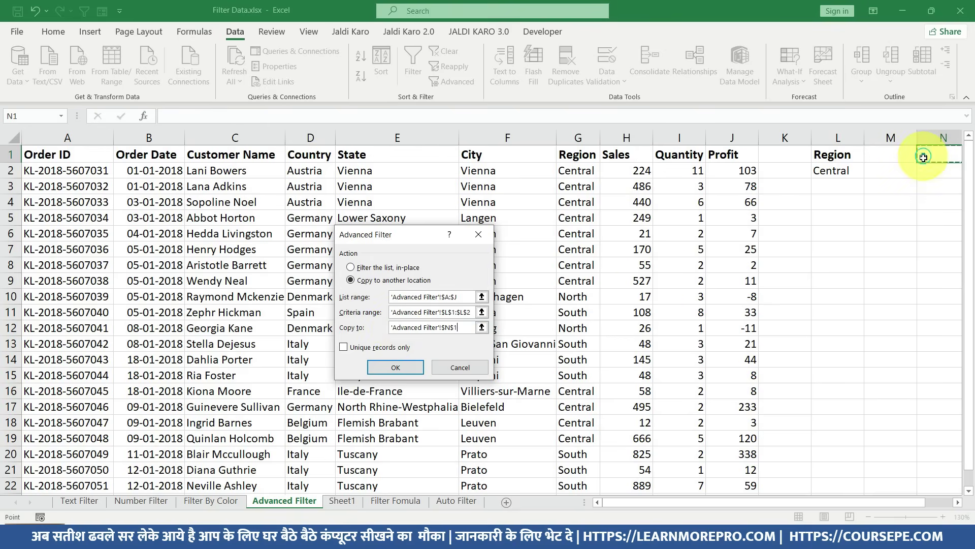
click(405, 368)
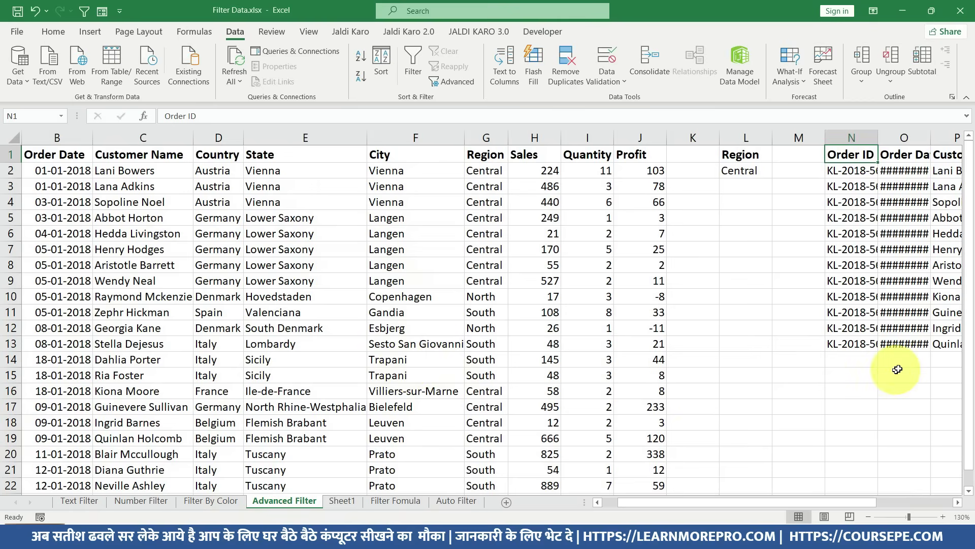
Step: AutoFit columns O and N so dates and full Order IDs show, then select L2
drag(870, 501, 917, 503)
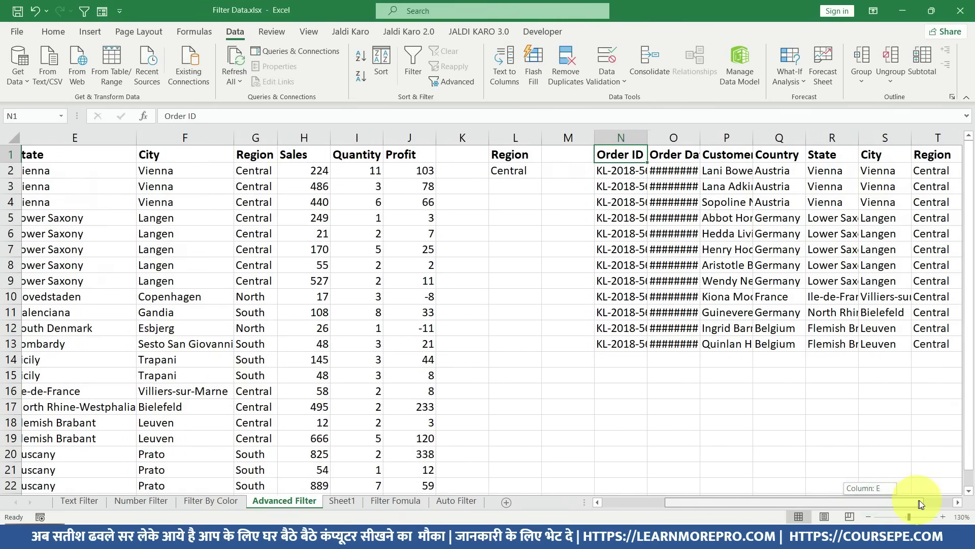
double_click(708, 138)
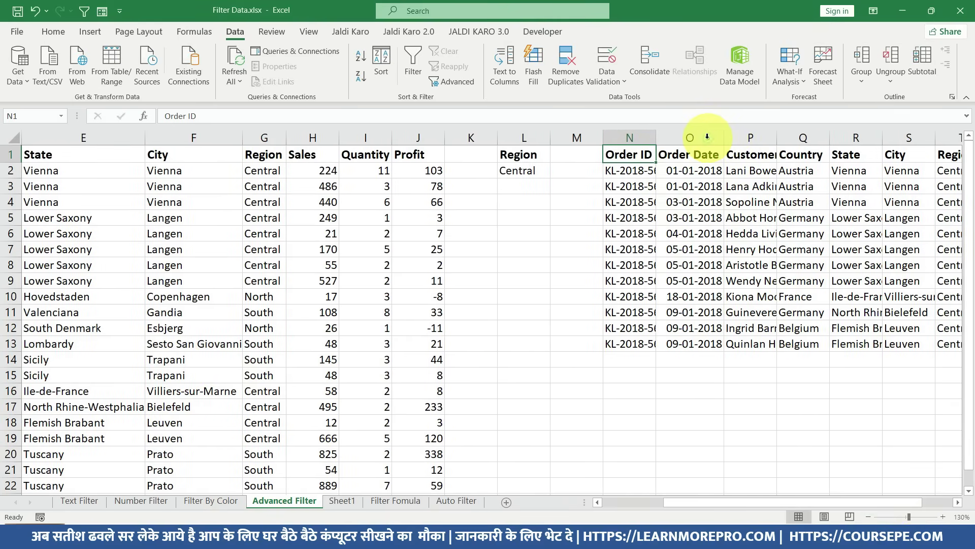
double_click(656, 137)
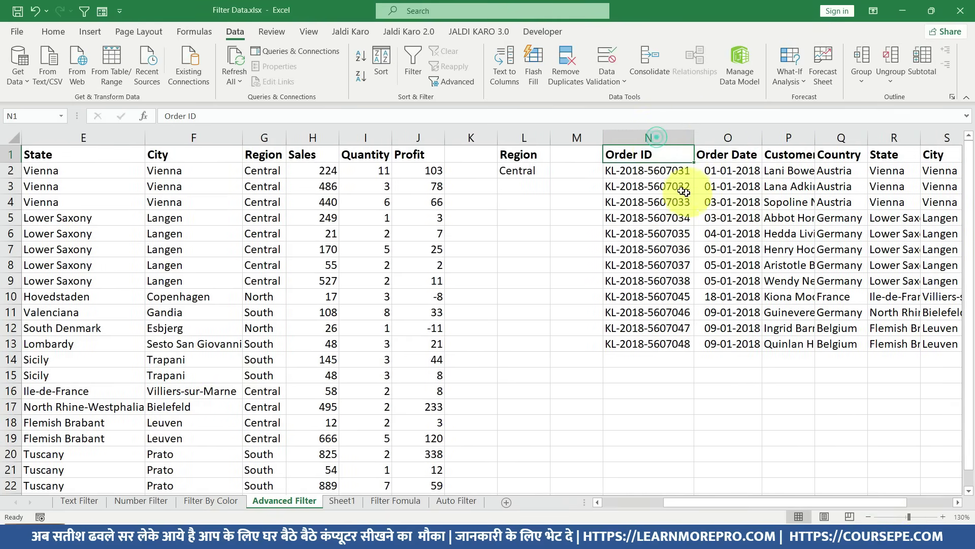
drag(846, 501, 956, 501)
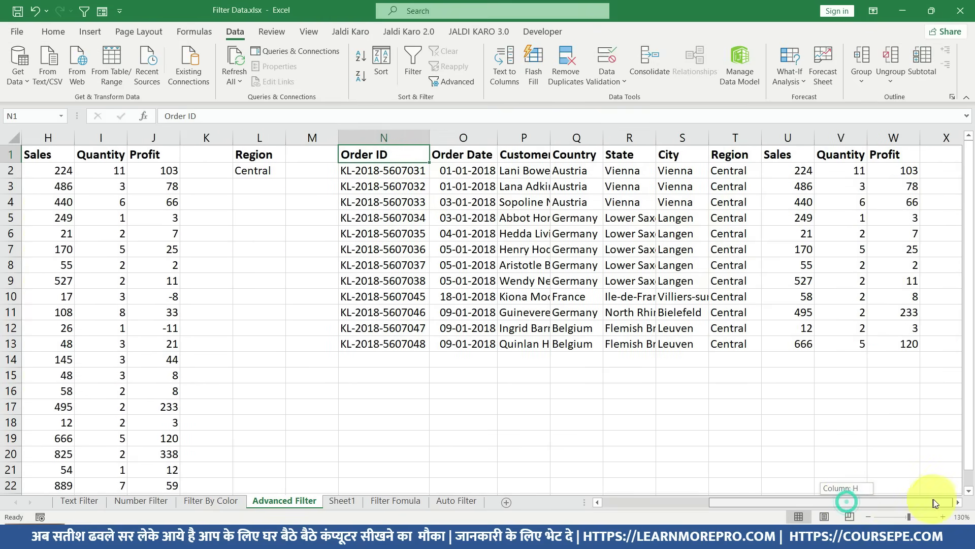
mouse_move(745, 176)
mouse_down()
mouse_move(742, 331)
mouse_move(385, 345)
mouse_up()
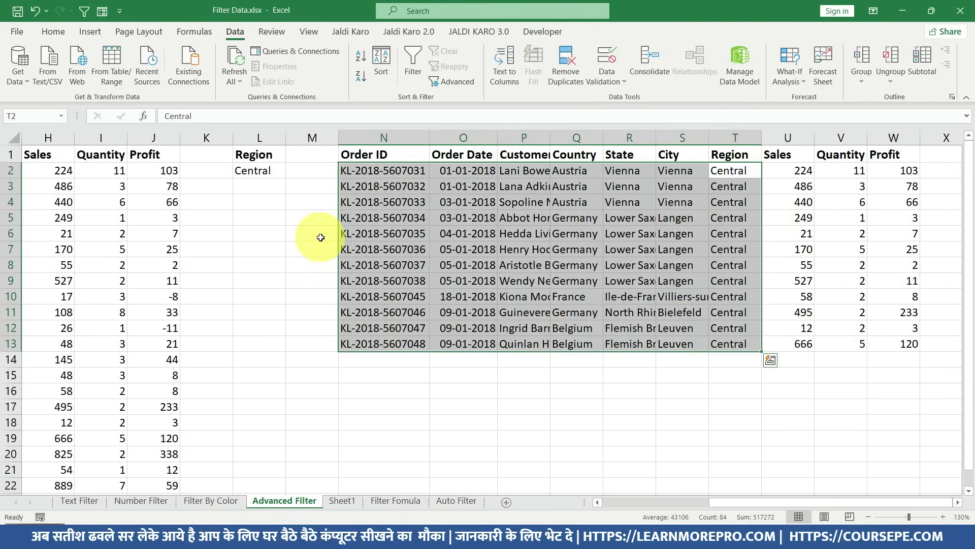
click(266, 174)
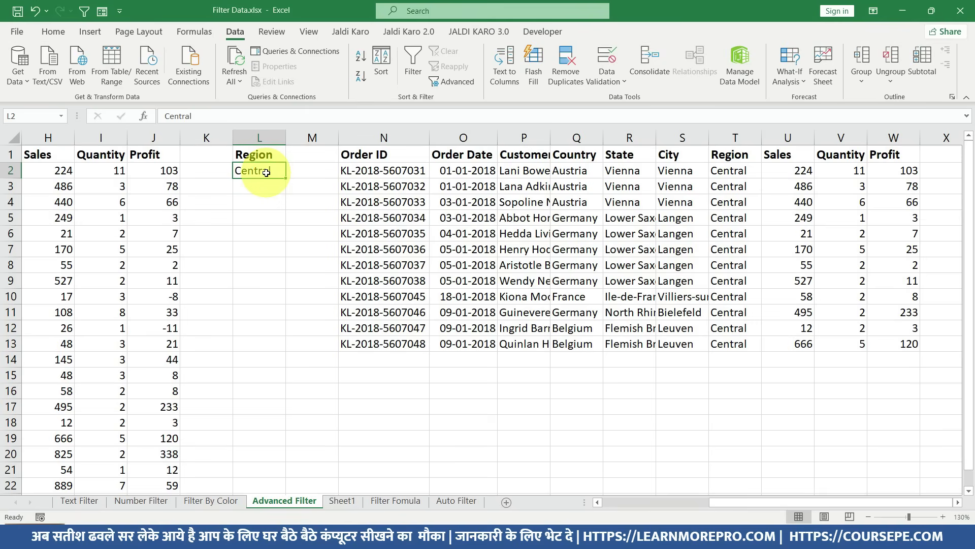
Step: Change the L2 criterion to South and rerun Advanced Filter copying to N1
text(s)
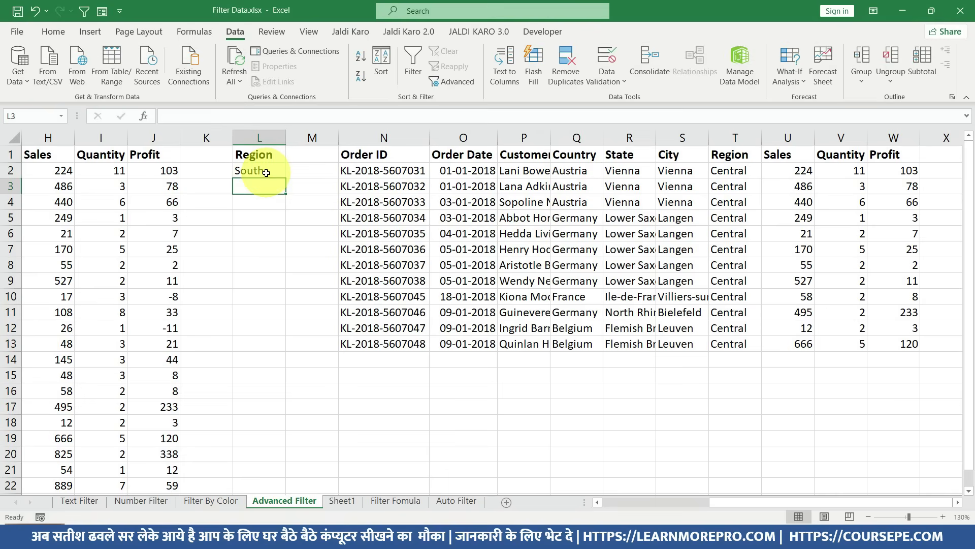
click(158, 172)
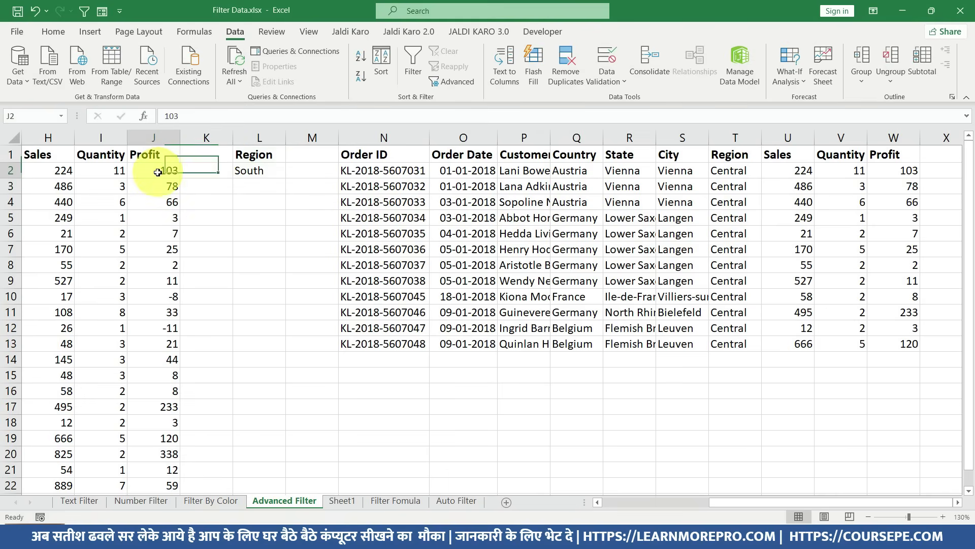
click(260, 154)
click(459, 86)
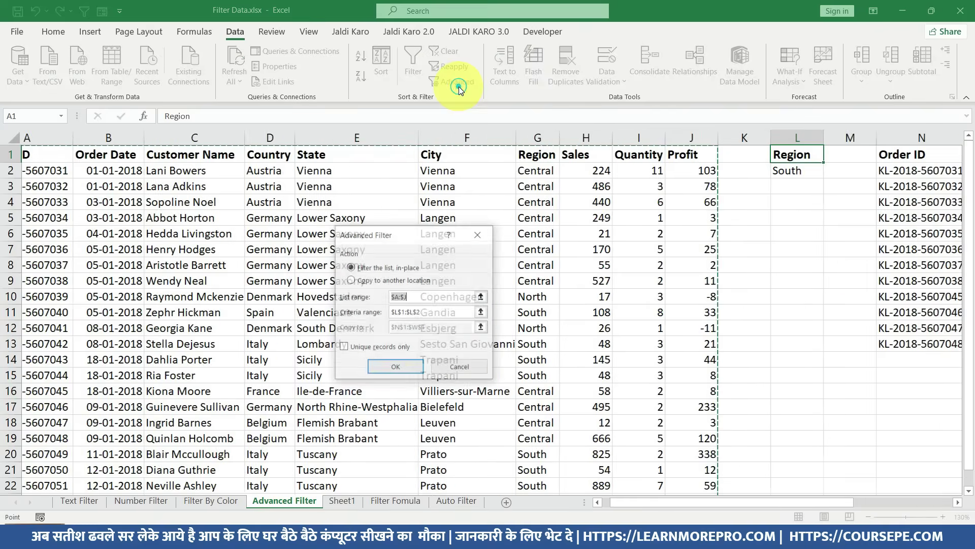
click(391, 280)
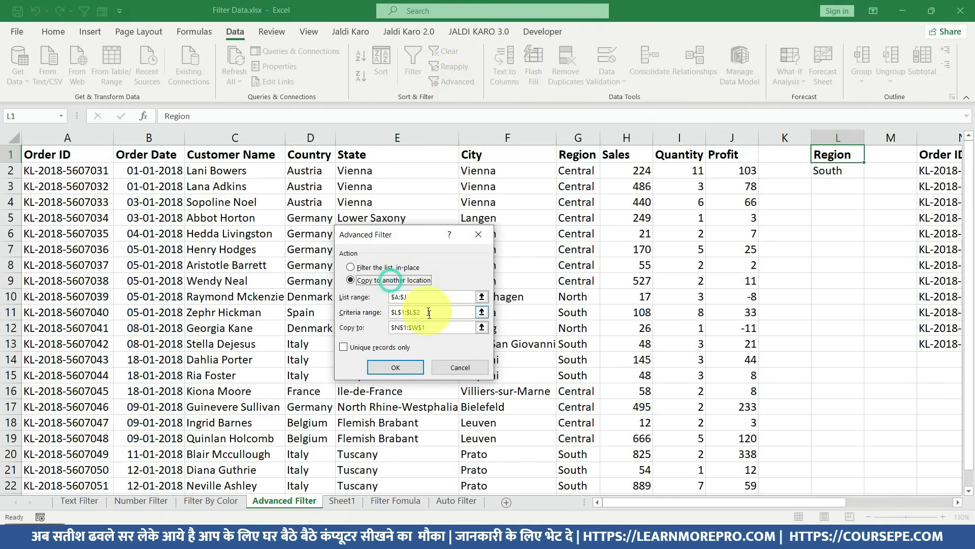
click(424, 327)
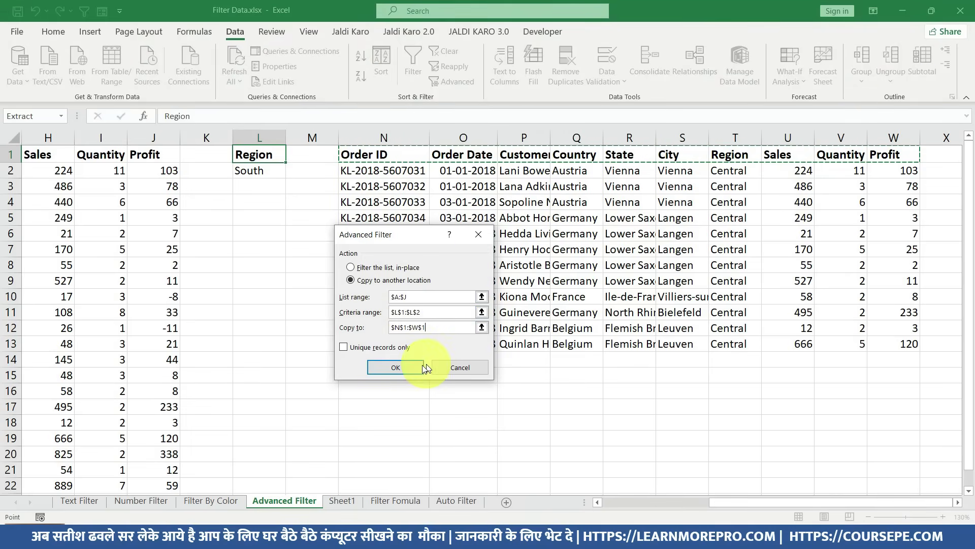
click(406, 367)
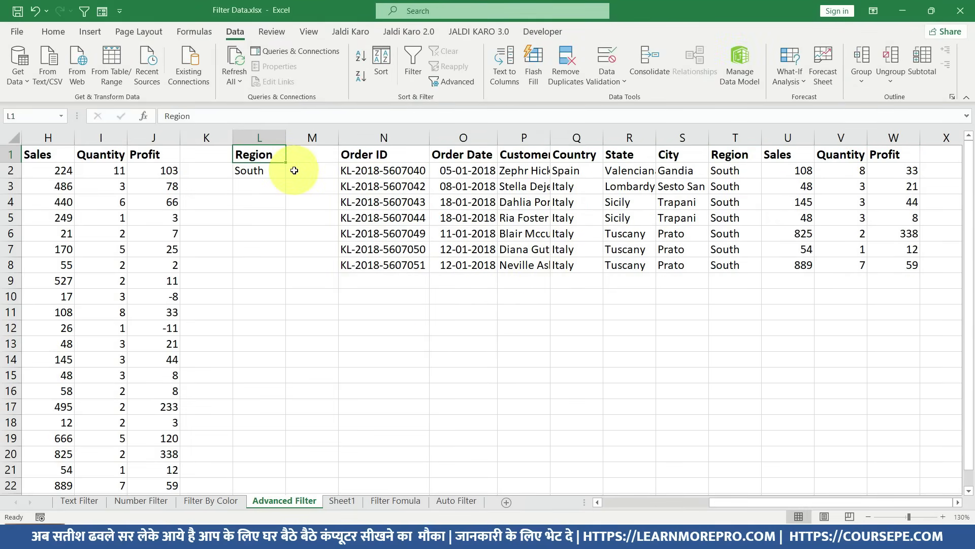
Step: Select the seven copied South orders in N1:W8, then return to criterion L2
click(259, 172)
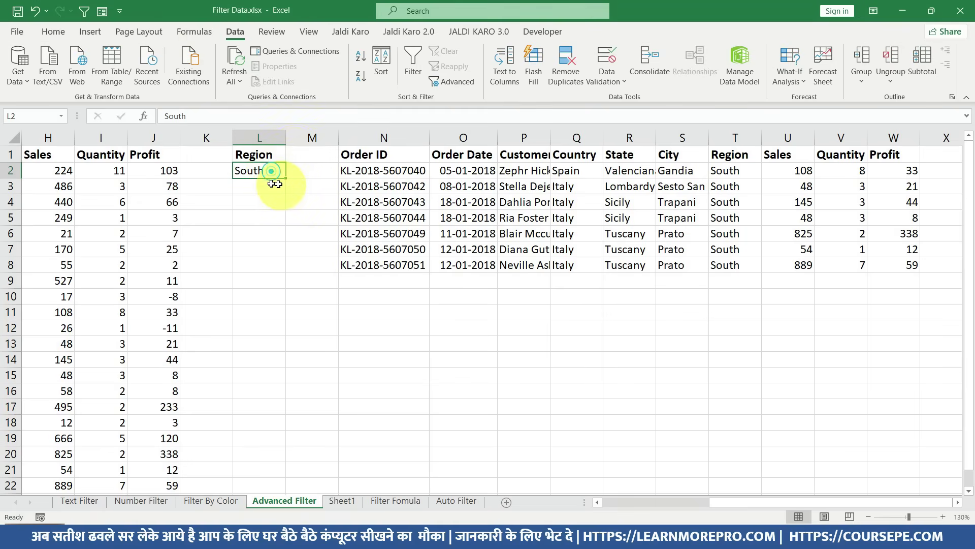
mouse_move(361, 154)
mouse_down()
mouse_move(497, 217)
mouse_move(894, 244)
mouse_move(902, 262)
mouse_up()
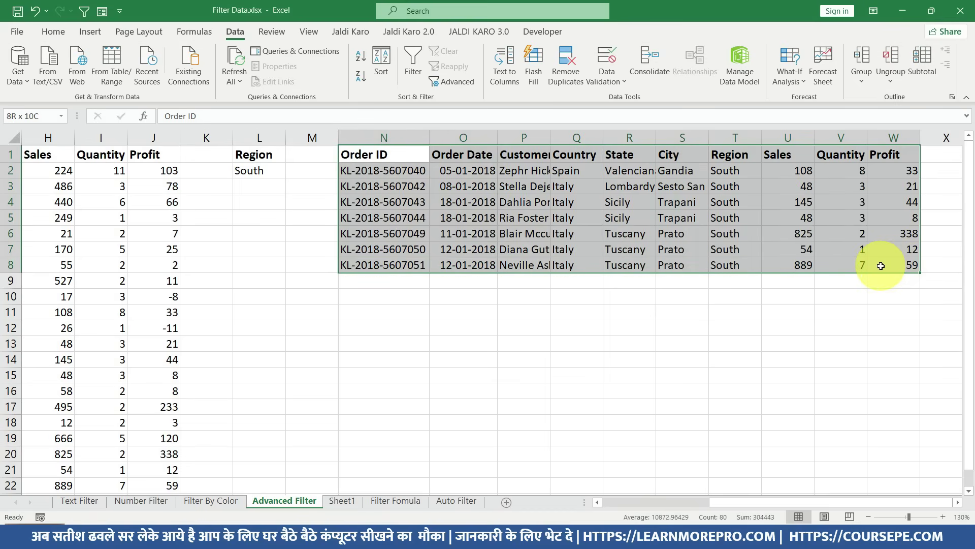
click(276, 171)
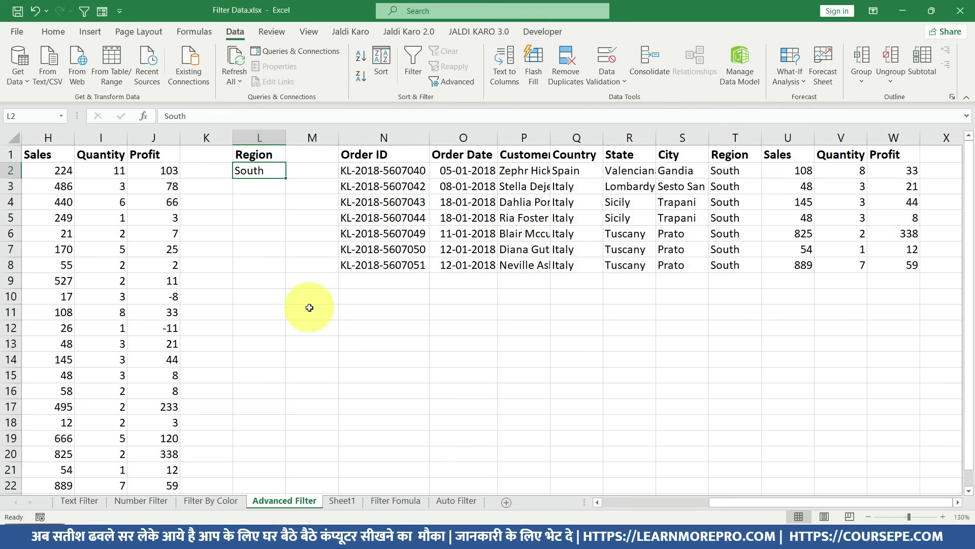
Step: Compare the two sheets and settle on Sheet1 cell A1 as the output start
click(340, 502)
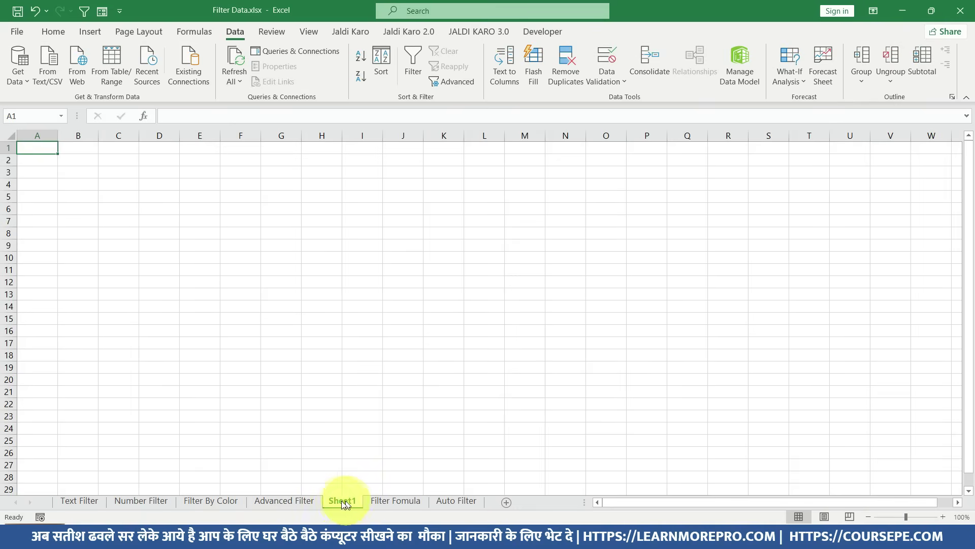
click(304, 501)
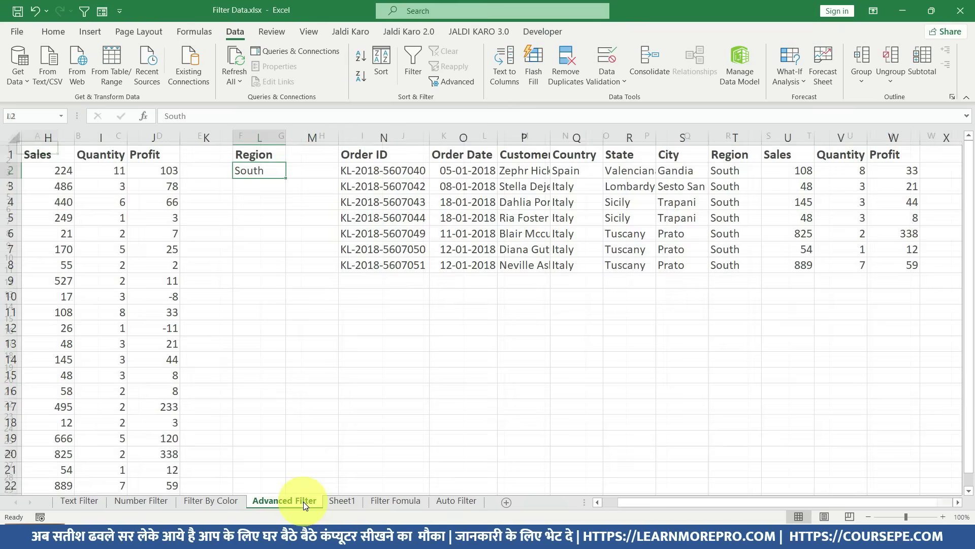
click(346, 503)
scroll(320, 446, up, 5)
click(127, 269)
click(75, 165)
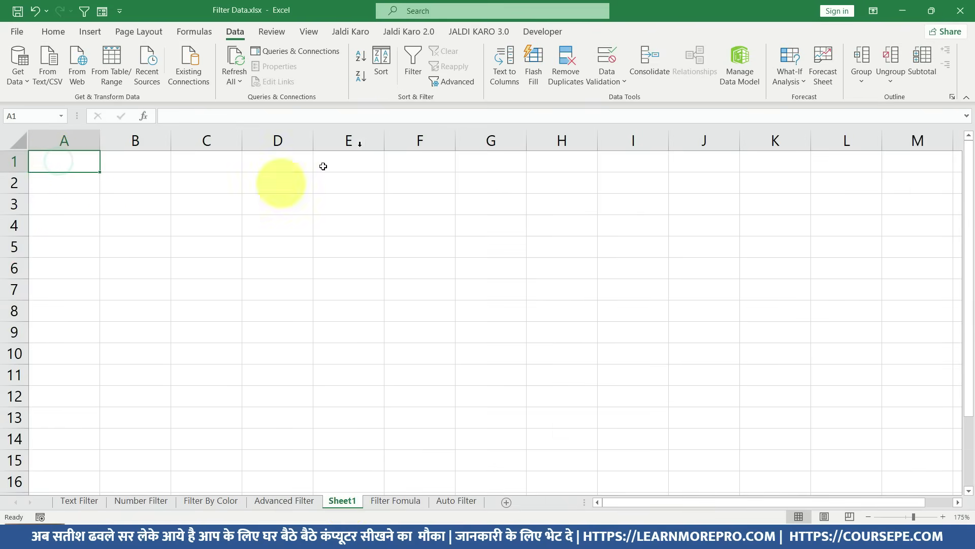
click(299, 501)
click(286, 329)
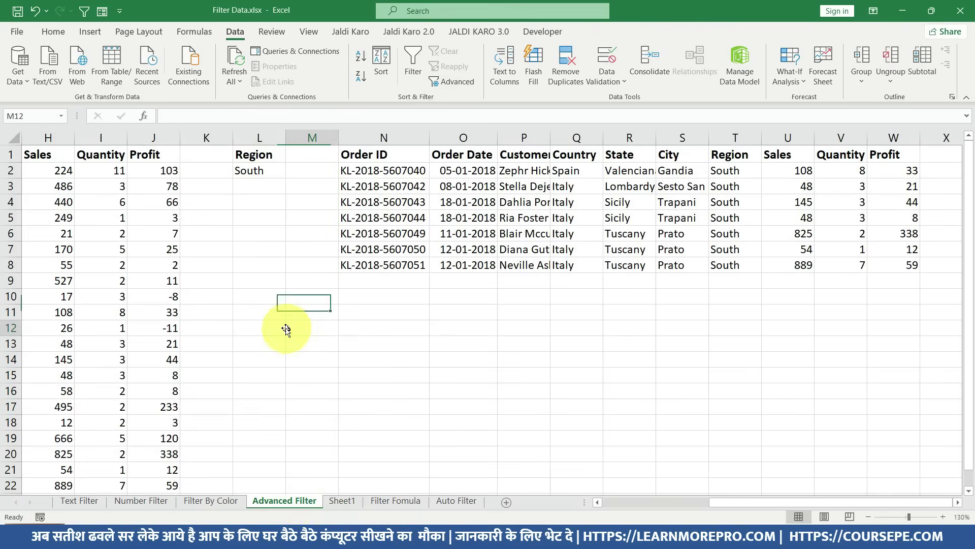
click(345, 502)
click(282, 502)
drag(54, 223, 137, 243)
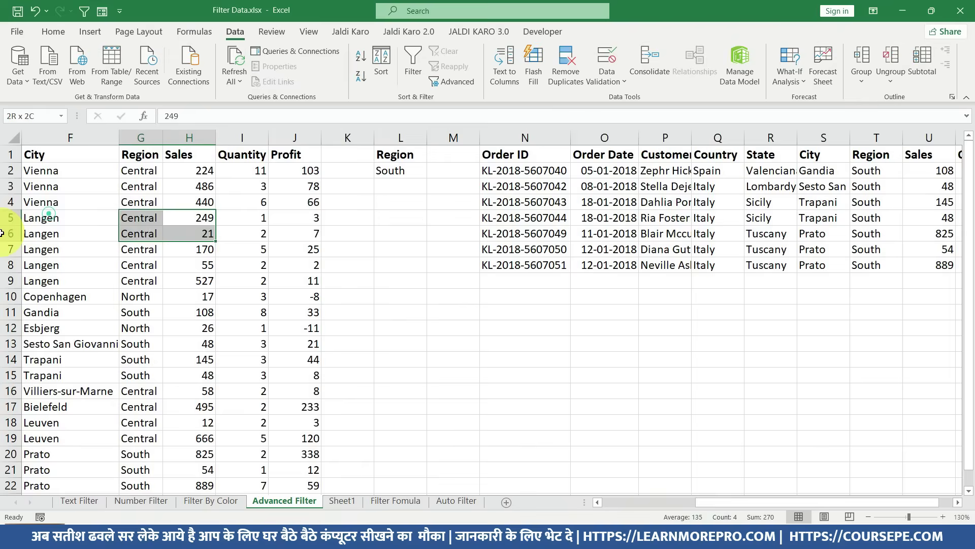
click(66, 154)
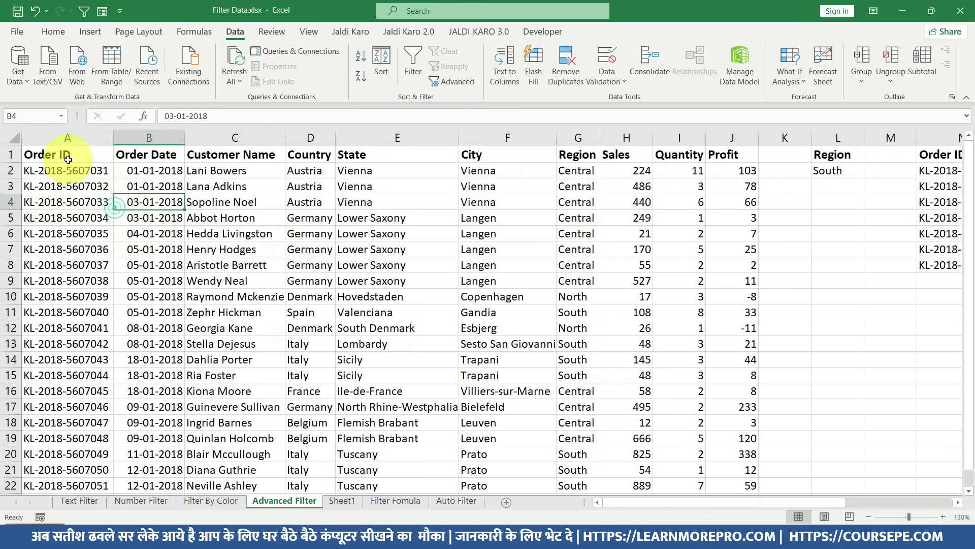
click(348, 502)
click(84, 167)
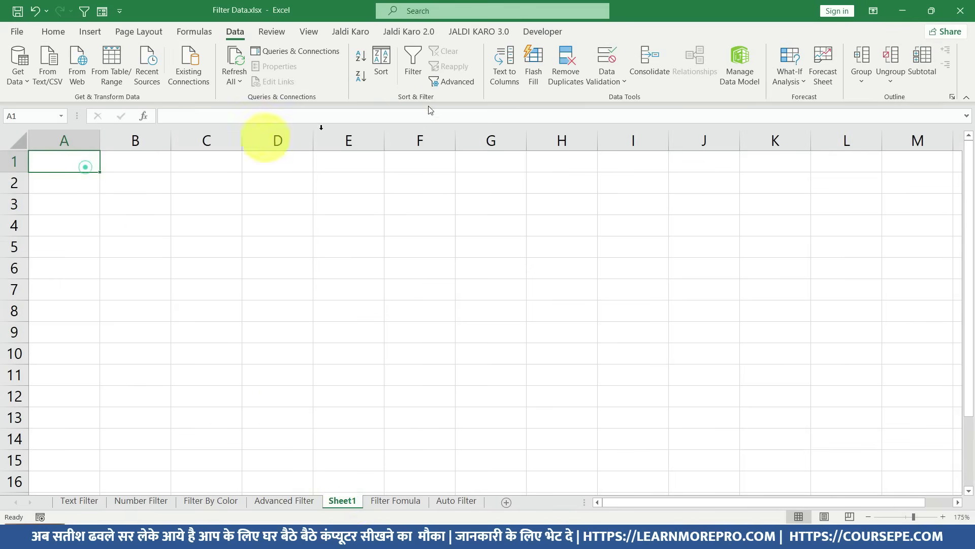
Step: Advanced Filter to Sheet1!A1 using list 'Advanced Filter'!A:J and criteria L1:L2 (South)
click(451, 81)
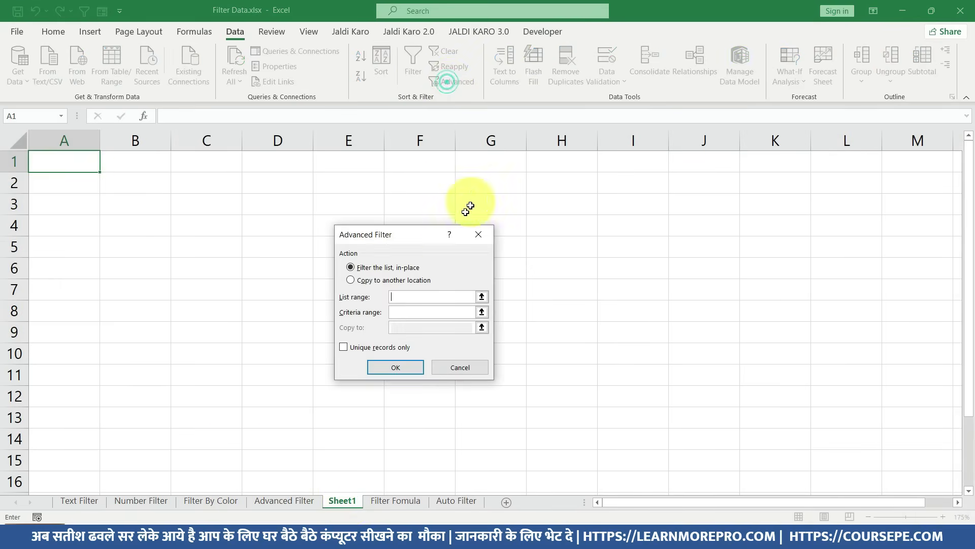
click(382, 280)
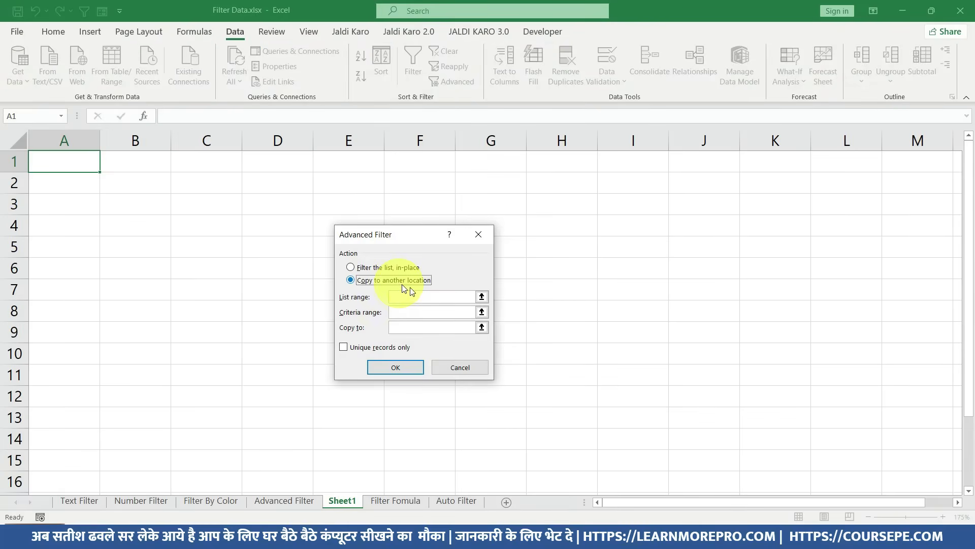
click(407, 294)
click(307, 495)
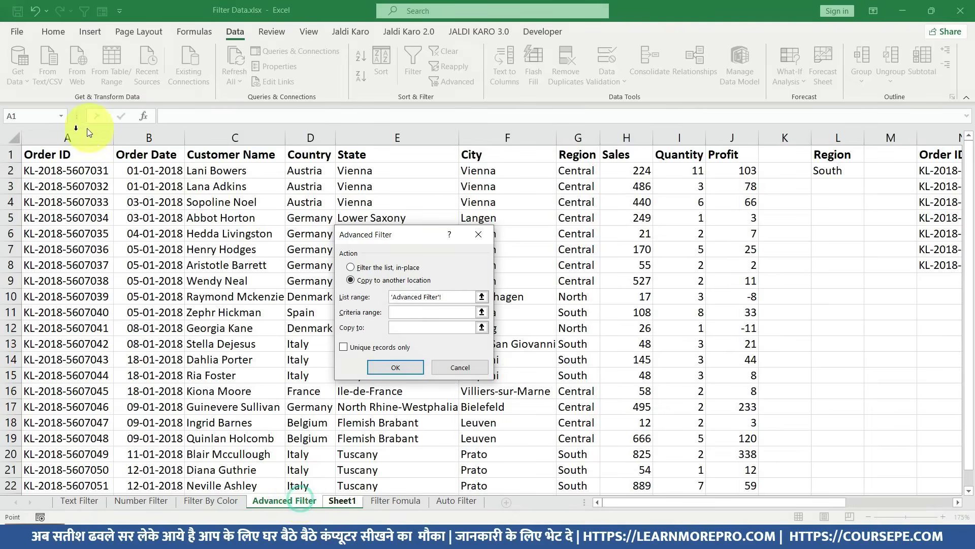
drag(60, 138, 727, 138)
click(409, 314)
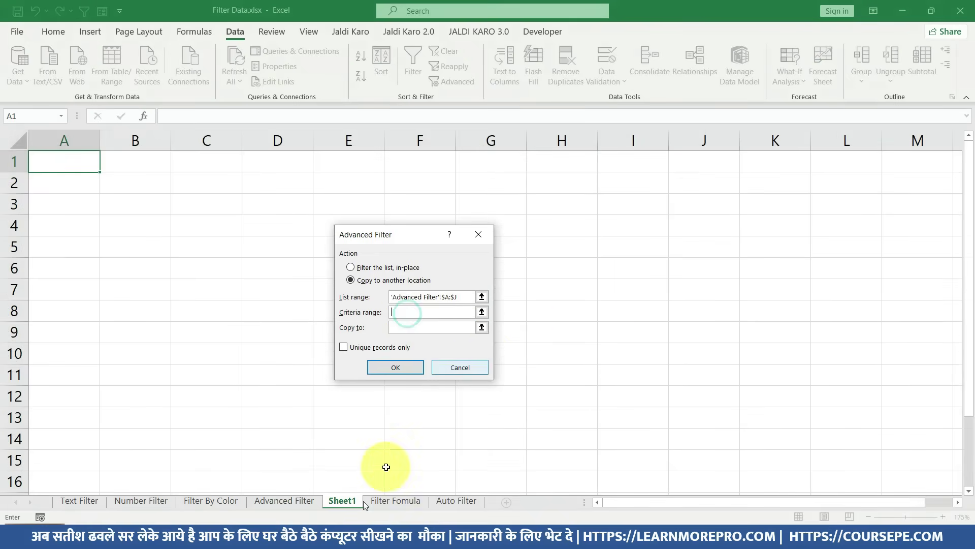
click(305, 500)
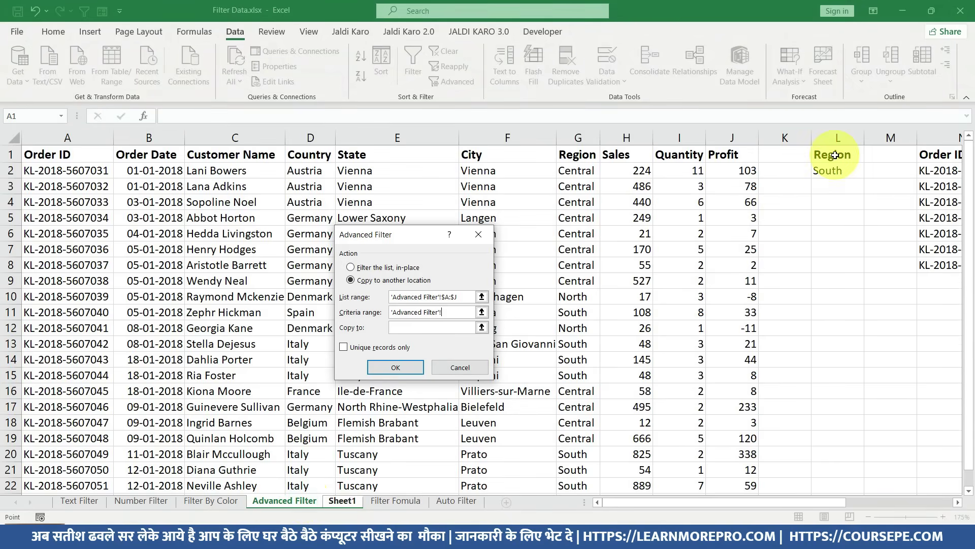
drag(833, 155, 838, 171)
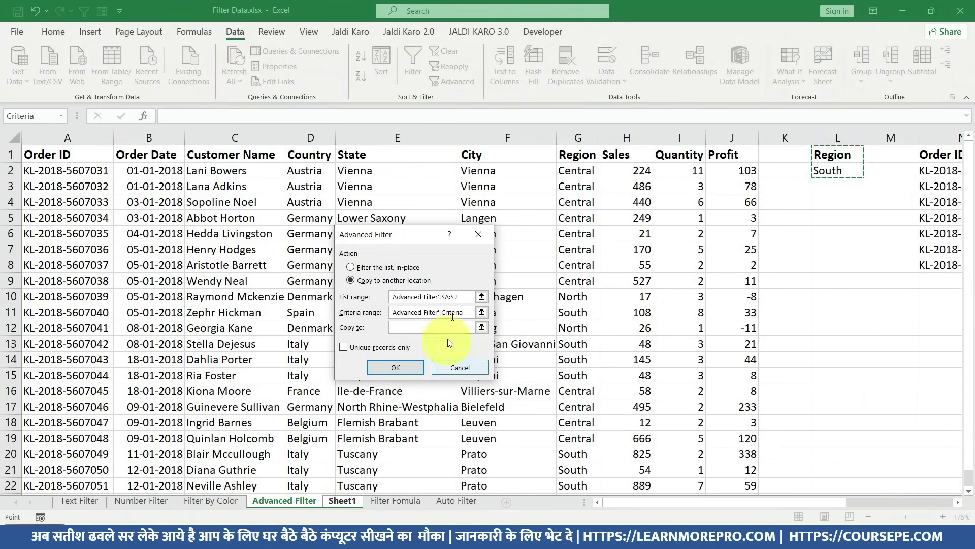
click(414, 328)
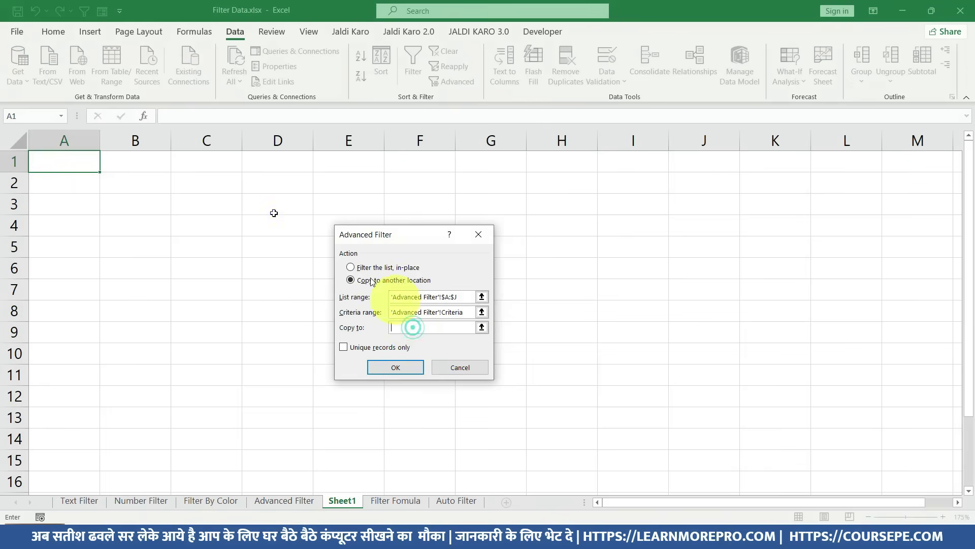
click(58, 156)
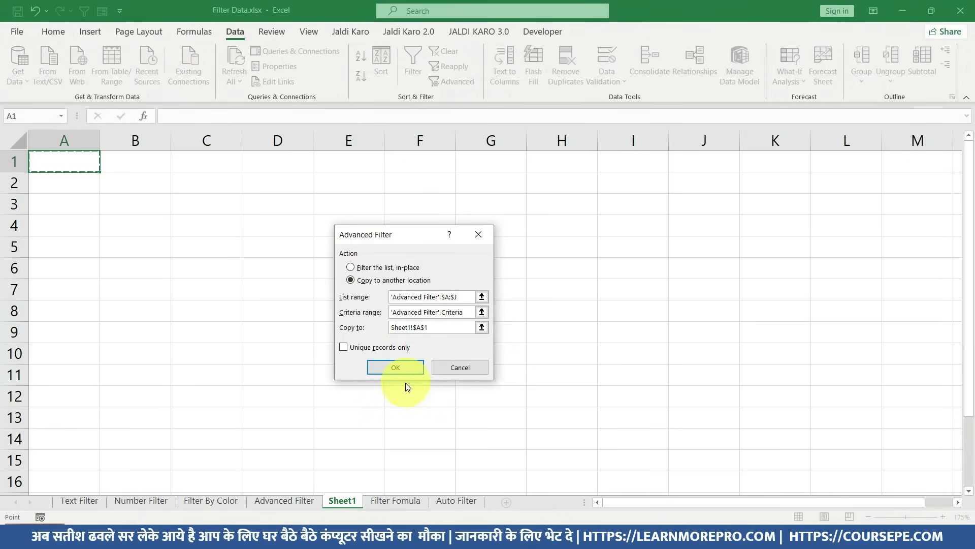
click(396, 368)
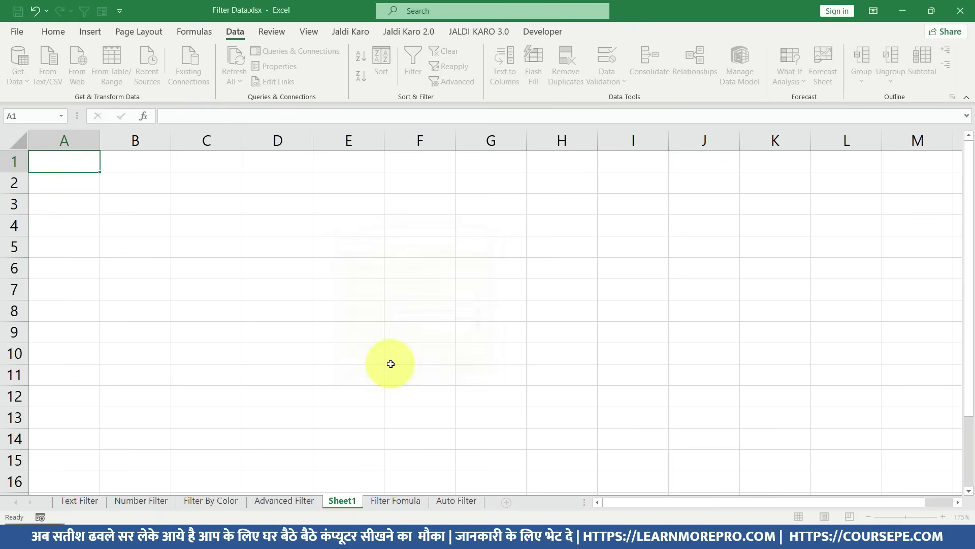
Step: Widen the Order Date column so dates show, then compare both sheets and return to Advanced Filter
double_click(171, 136)
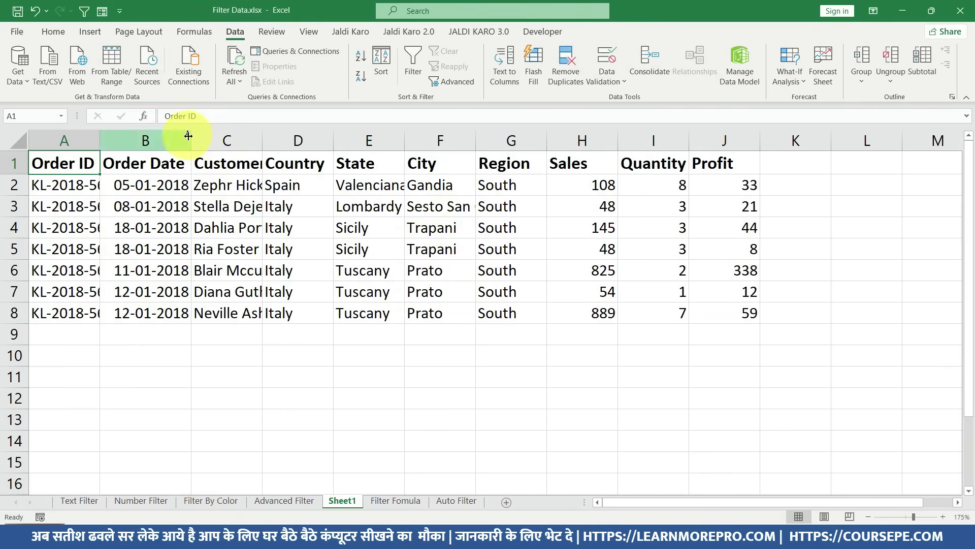
drag(191, 141, 176, 140)
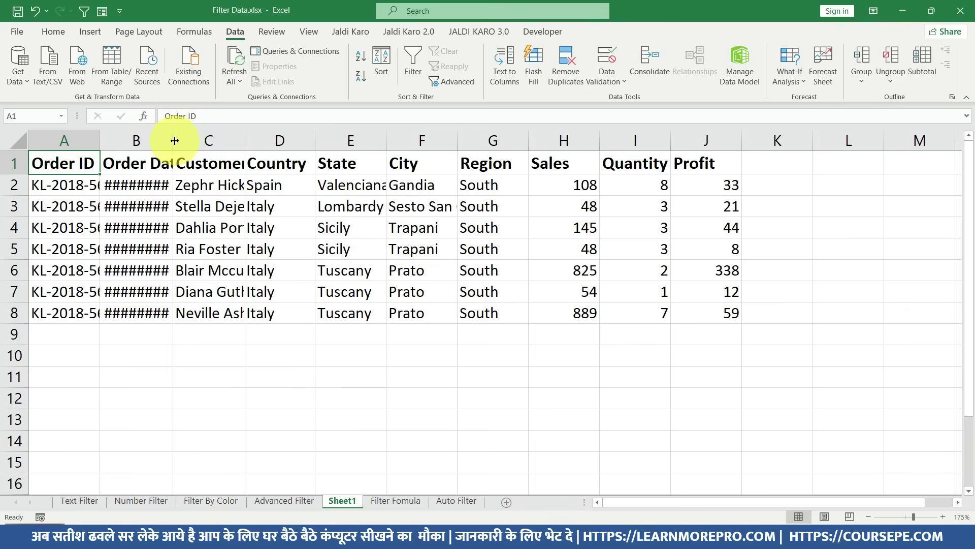
double_click(174, 140)
mouse_move(192, 140)
mouse_down()
mouse_move(171, 142)
mouse_move(220, 141)
mouse_up()
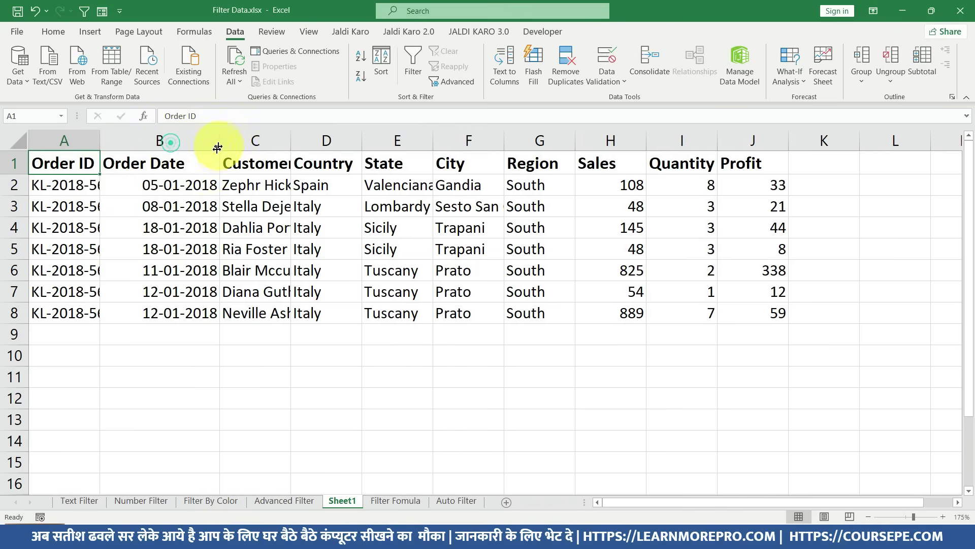
click(308, 500)
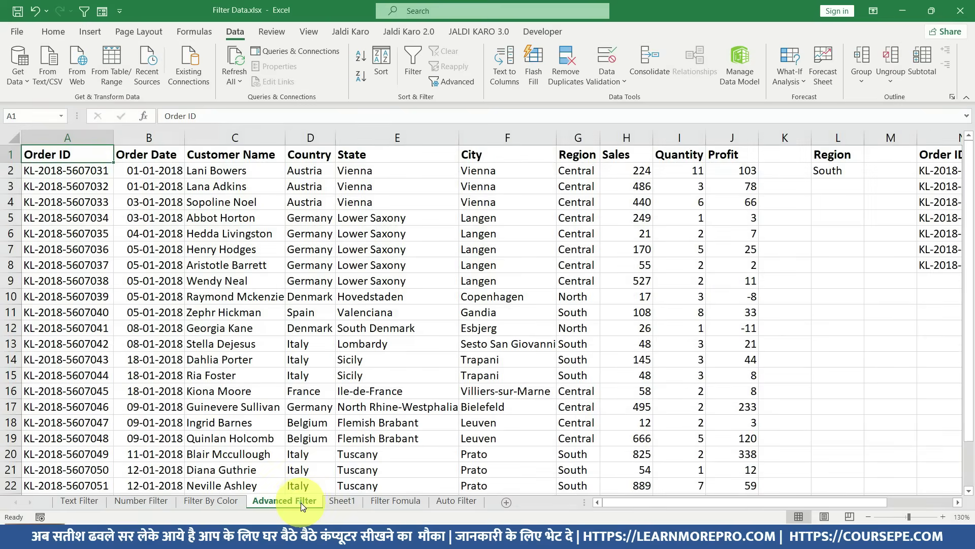
click(337, 505)
click(77, 168)
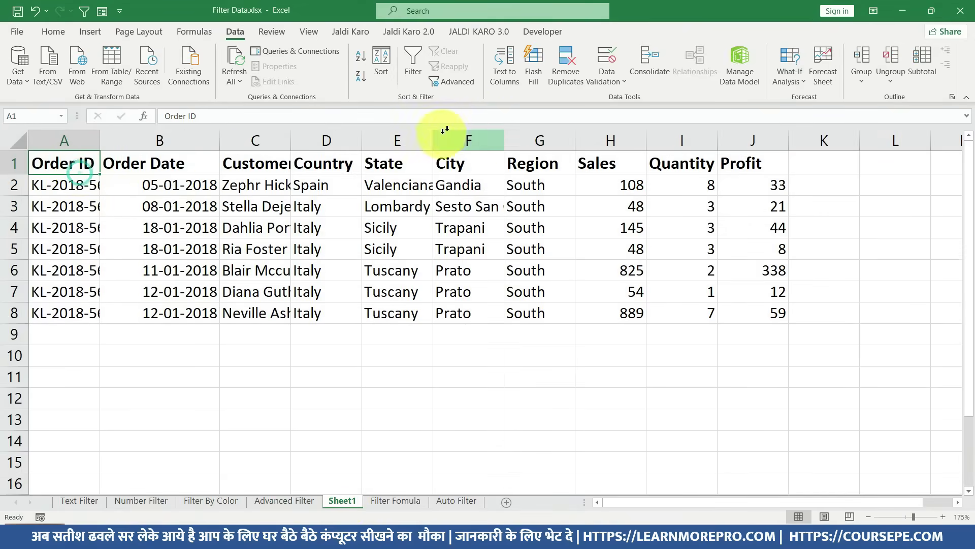
click(288, 505)
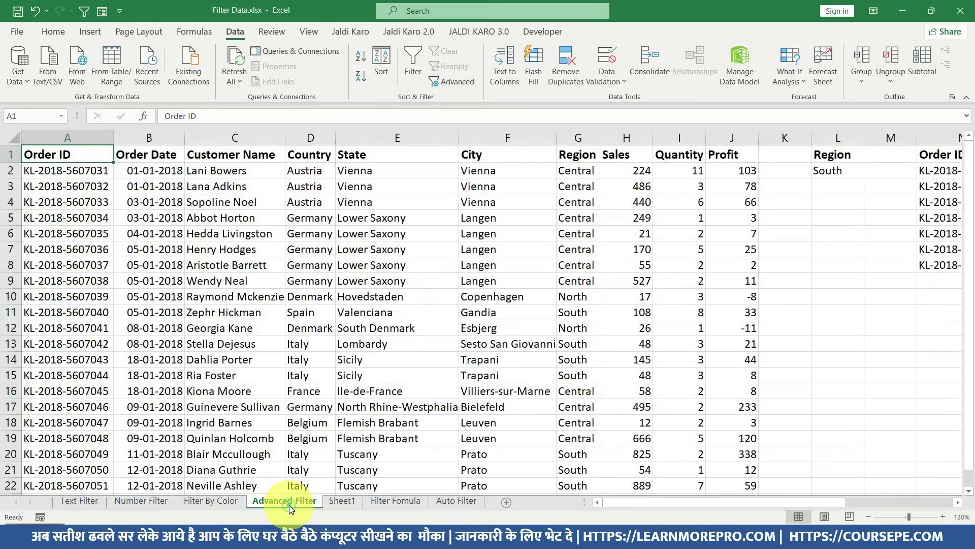
Step: On the Filter Fomula sheet, select K1 and bring up the Data Validation options
click(391, 500)
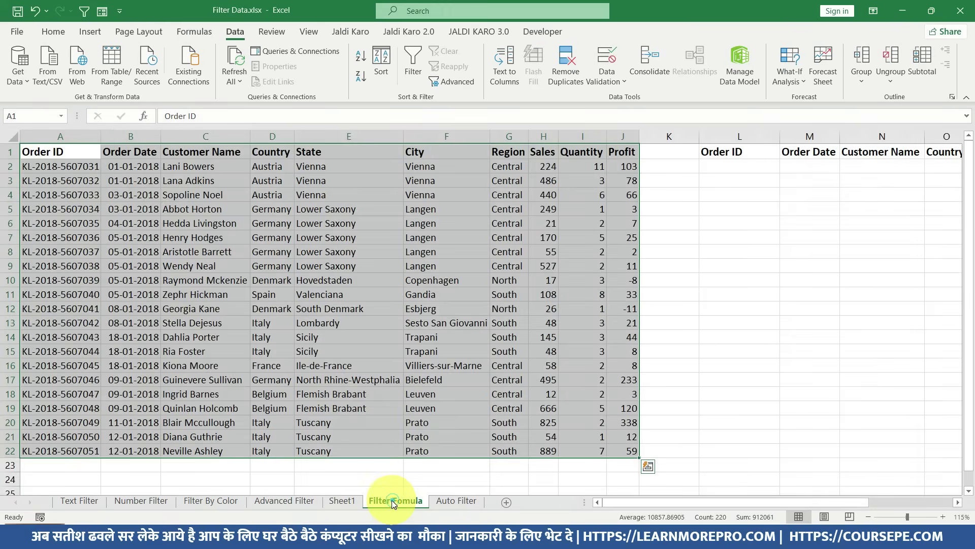
click(689, 248)
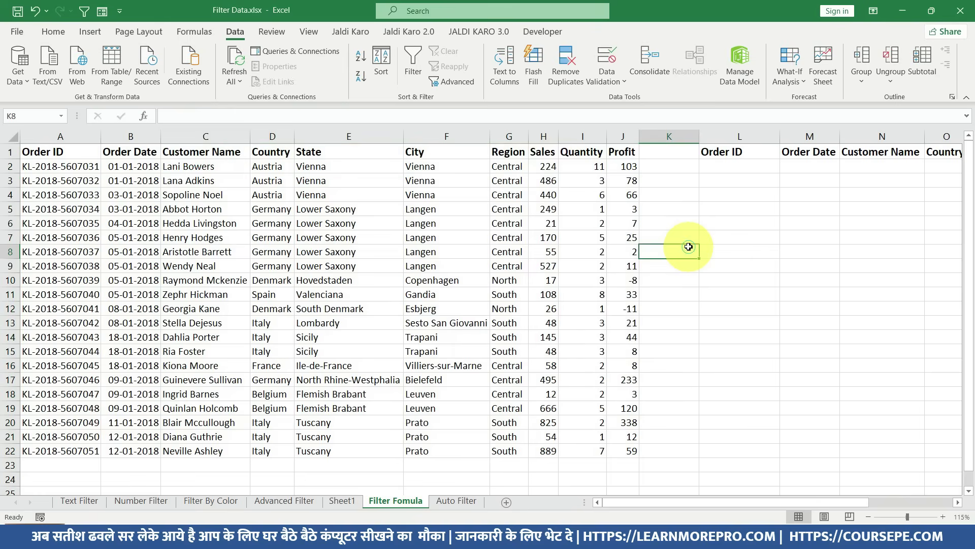
mouse_move(724, 500)
mouse_down()
mouse_move(784, 501)
mouse_move(748, 502)
mouse_move(763, 503)
mouse_up()
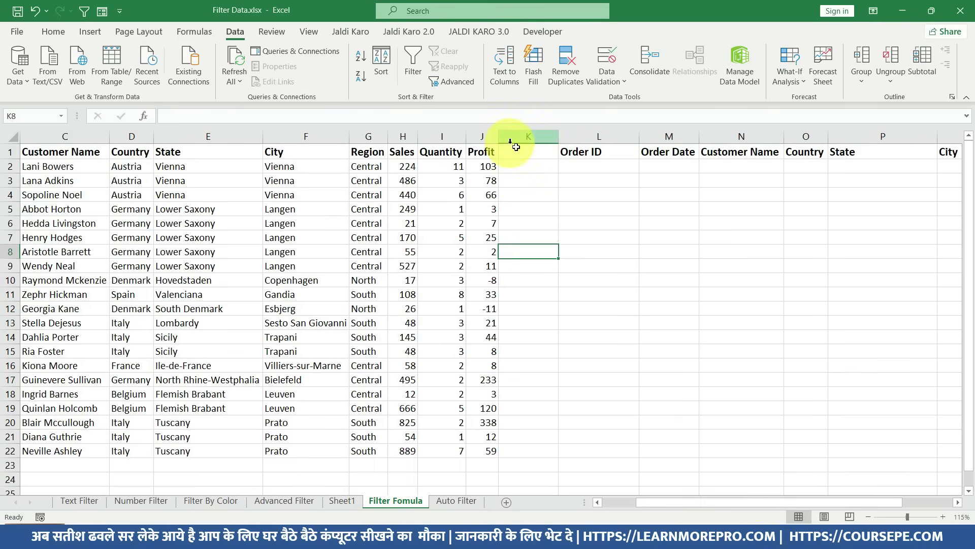
click(524, 153)
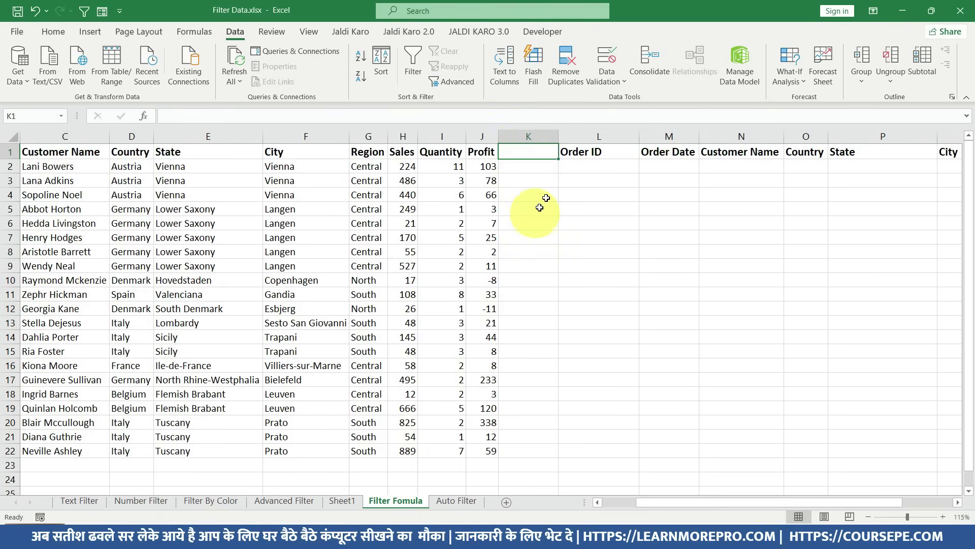
click(356, 152)
click(504, 150)
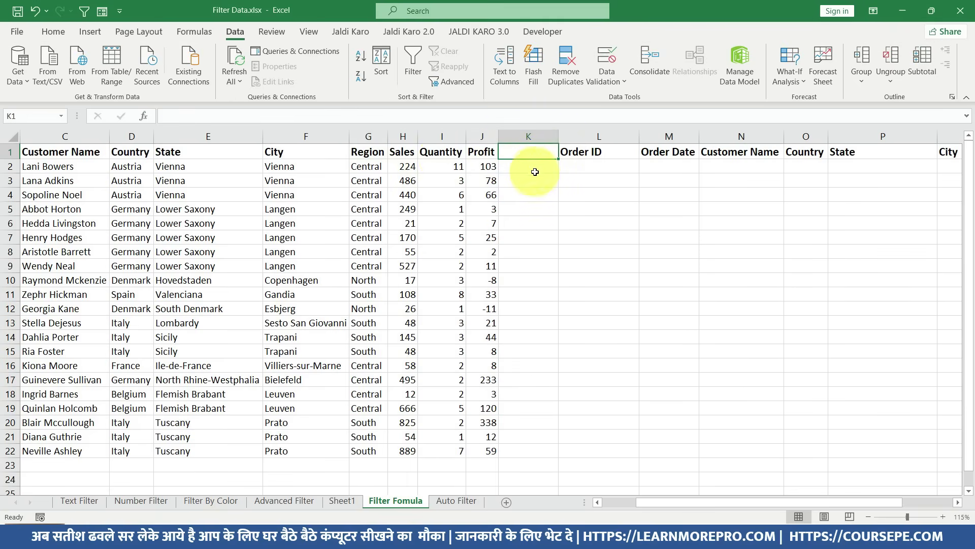
click(605, 76)
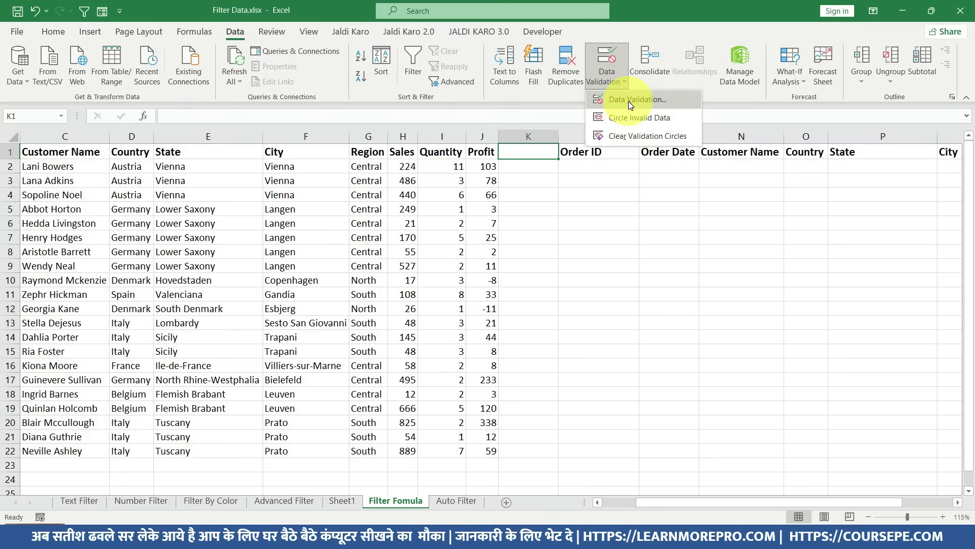
Step: Add a List data validation to K1 with source Central, South, North
click(629, 101)
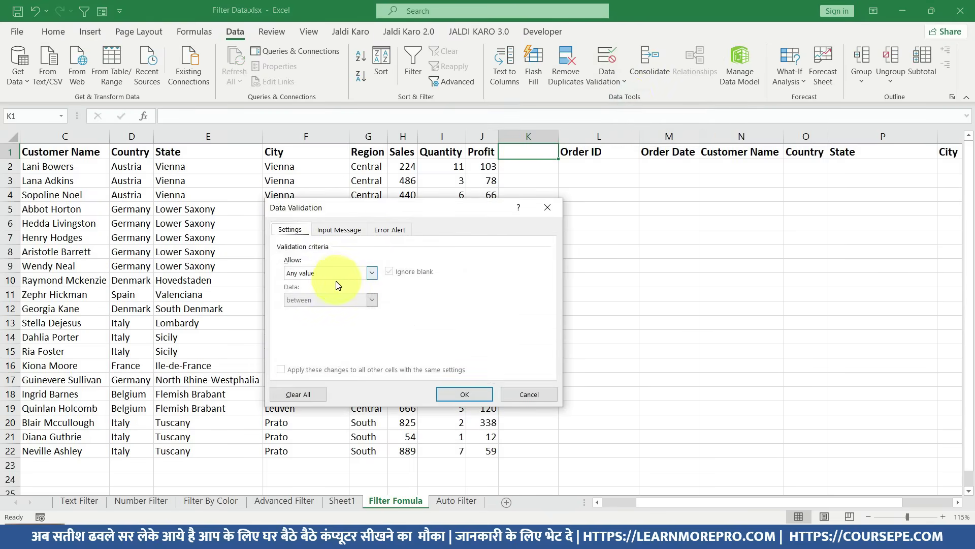
click(333, 273)
click(301, 310)
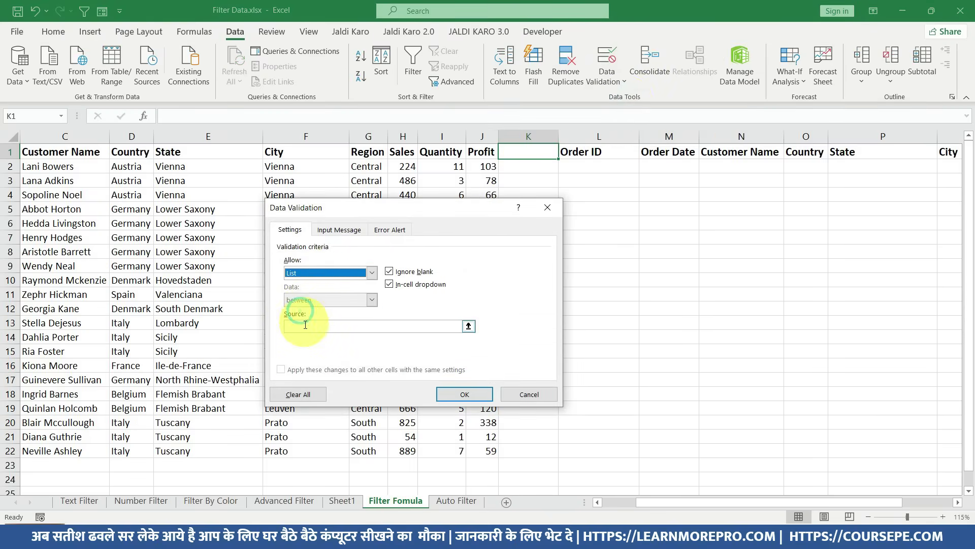
click(305, 325)
text(Central, Sou)
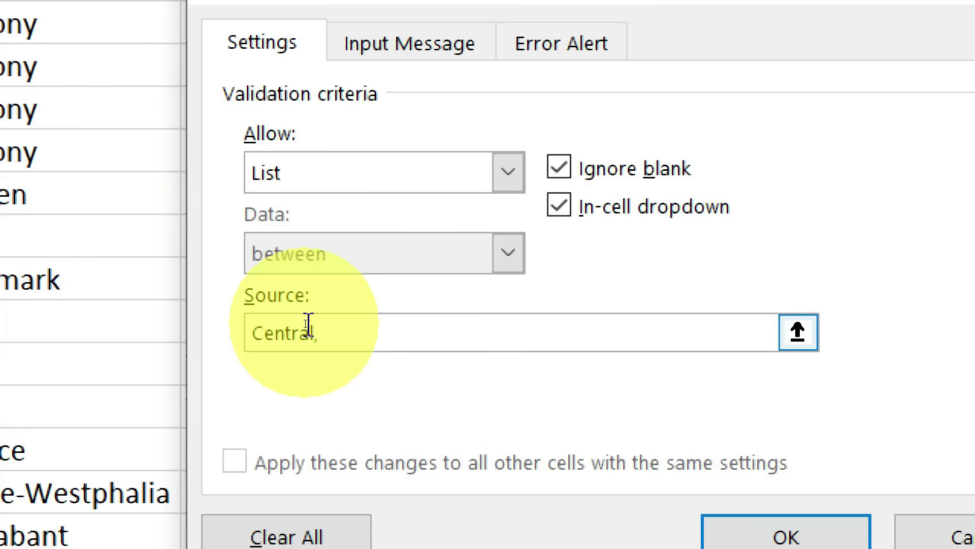
text(th, North)
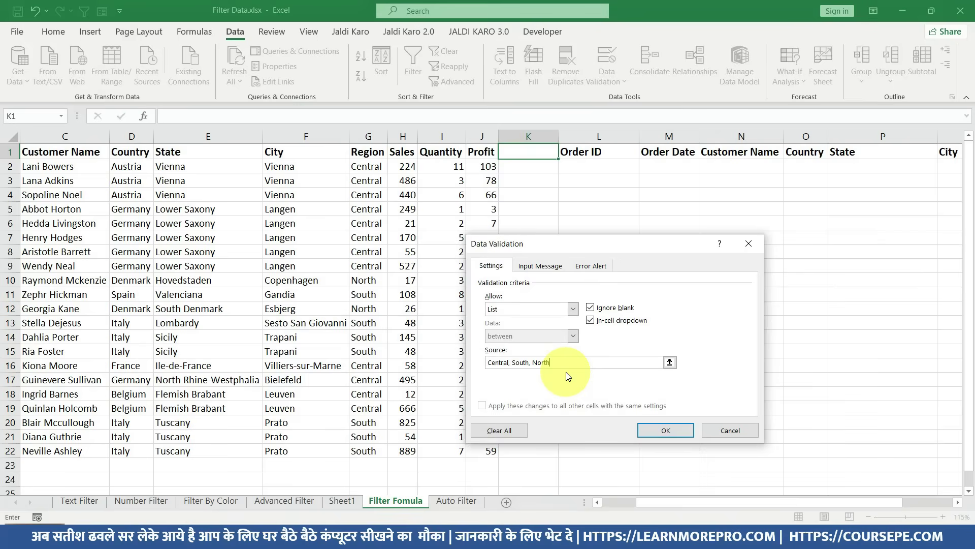
click(651, 429)
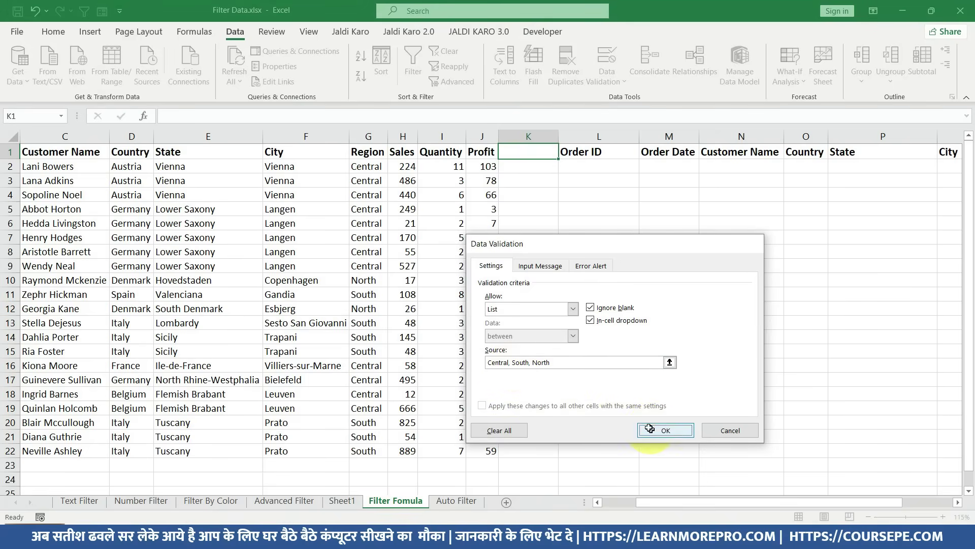
Step: Test K1's dropdown by choosing South, then North
click(564, 153)
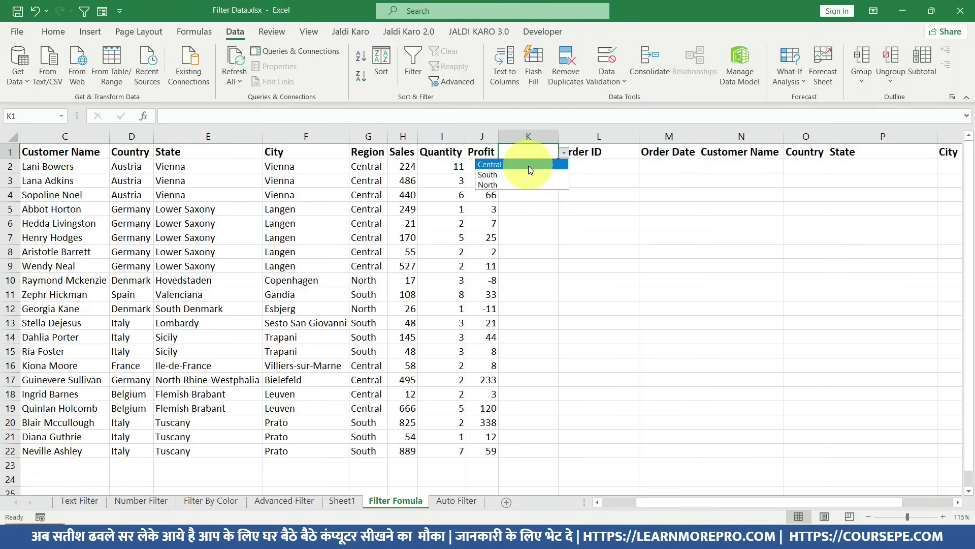
click(523, 174)
click(564, 153)
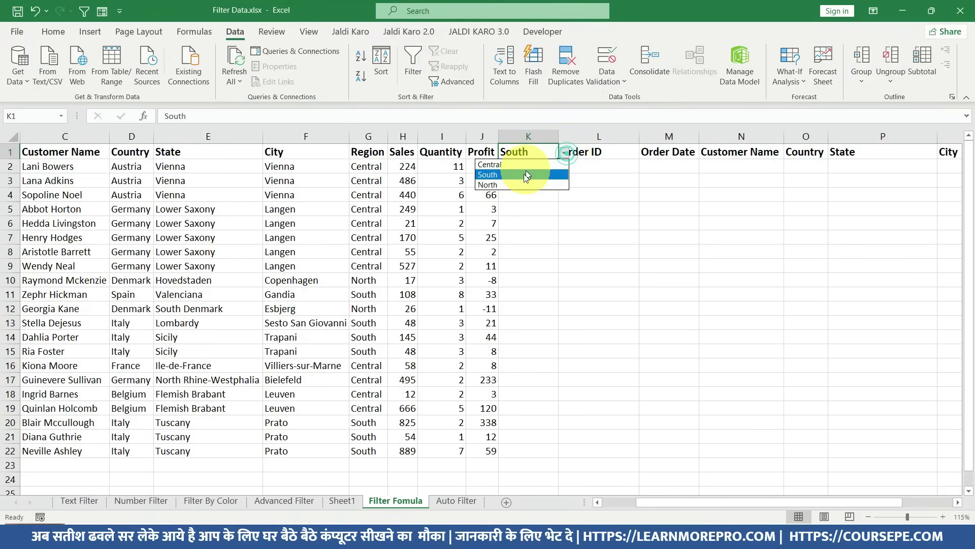
click(563, 154)
click(561, 155)
click(516, 186)
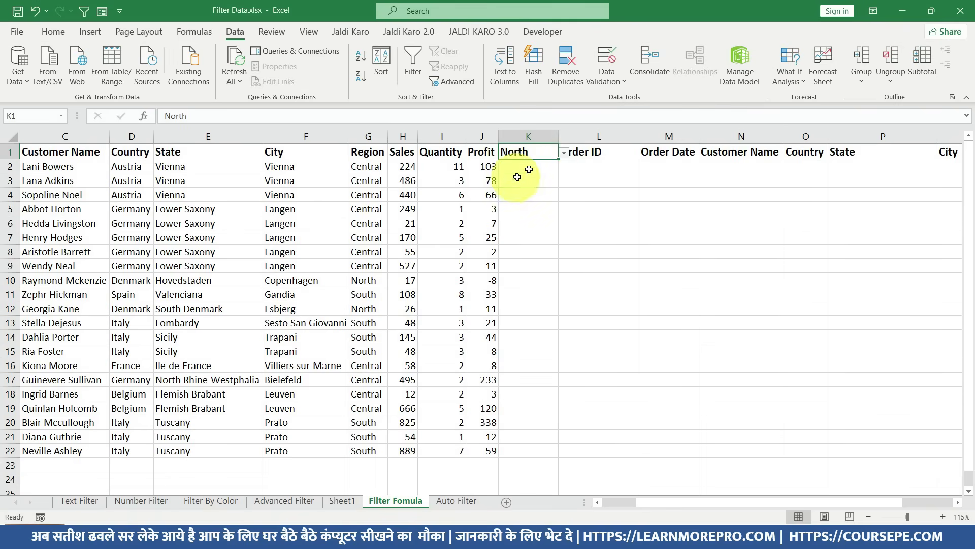
click(564, 154)
click(528, 156)
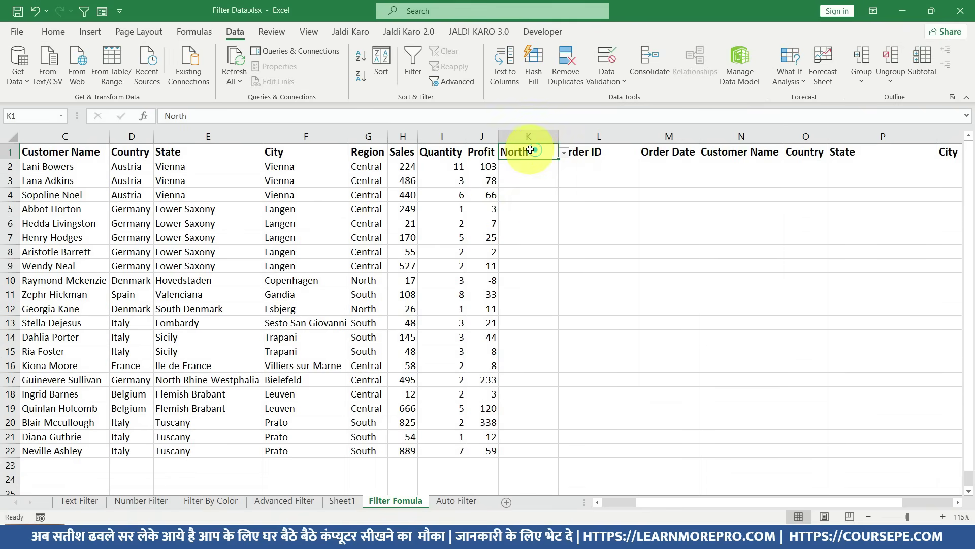
Step: Fill K1 yellow and set its value back to Central
click(53, 32)
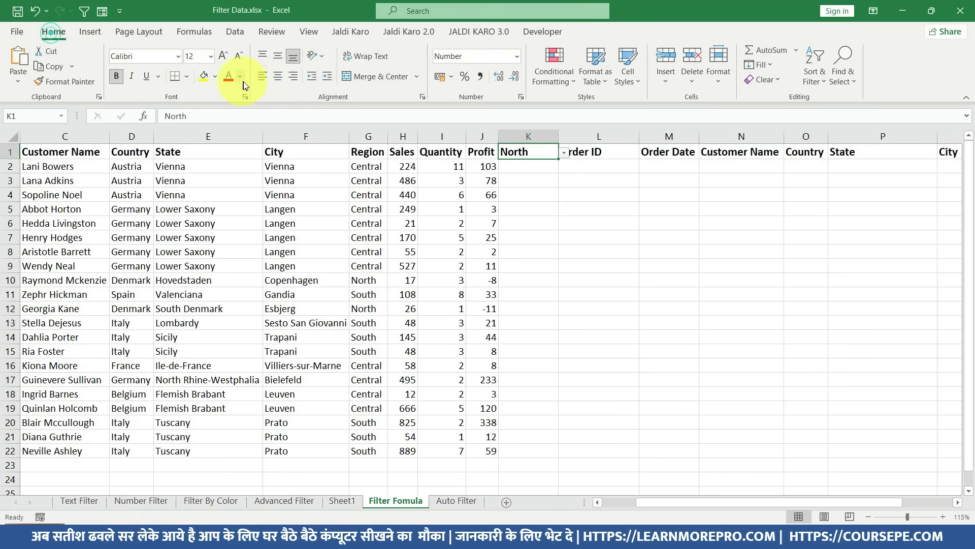
click(203, 76)
click(563, 154)
click(519, 165)
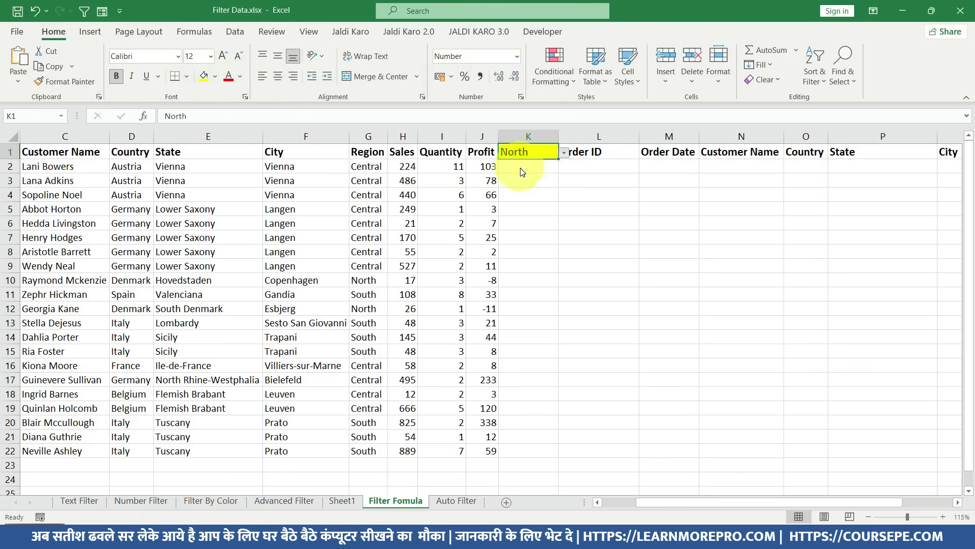
click(597, 167)
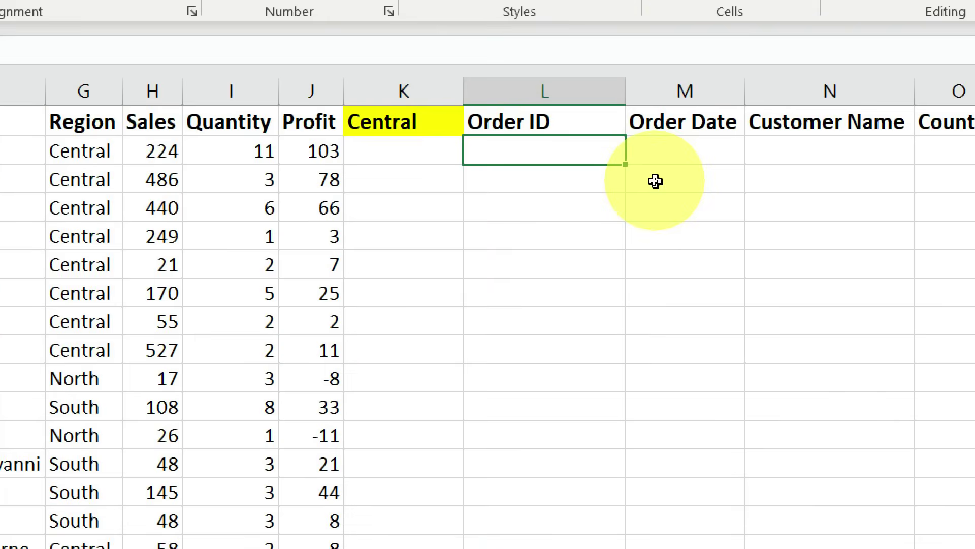
Step: Start a FILTER formula in L2 using columns C:J as the array
text(=fi)
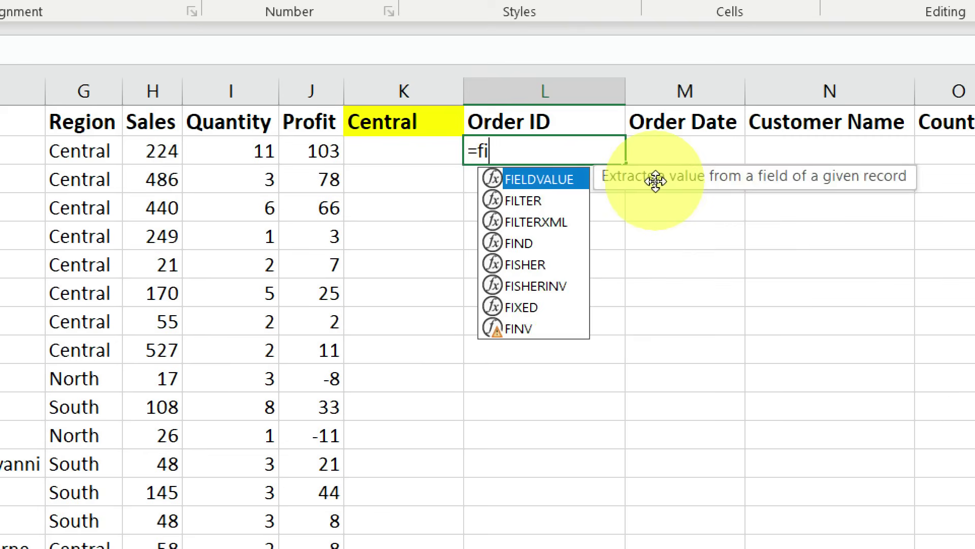
text(lt)
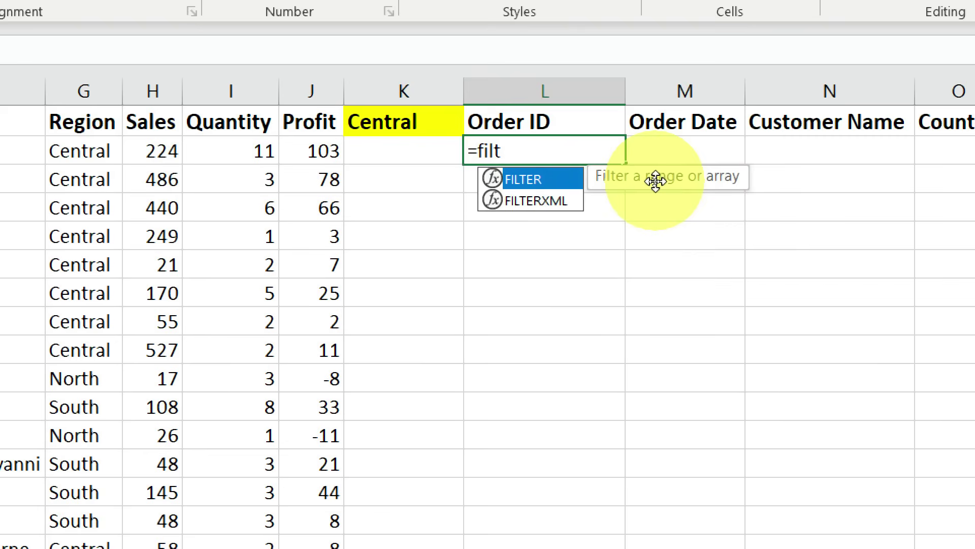
key(Tab)
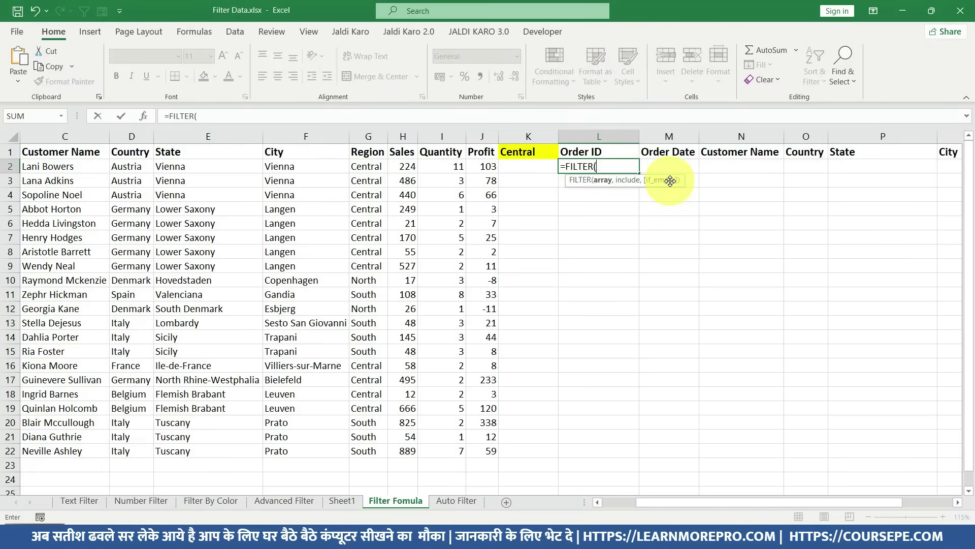
drag(55, 151, 541, 440)
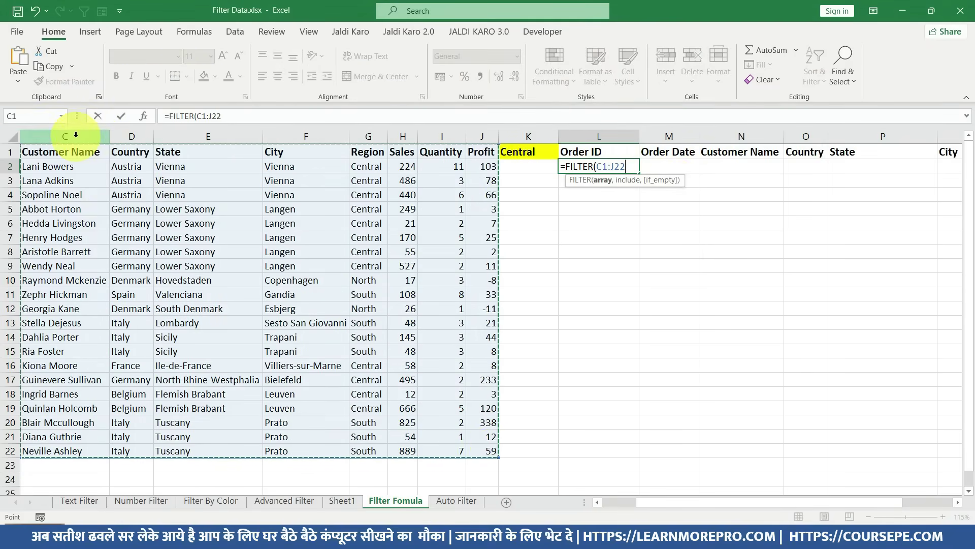
click(77, 136)
drag(77, 137, 480, 136)
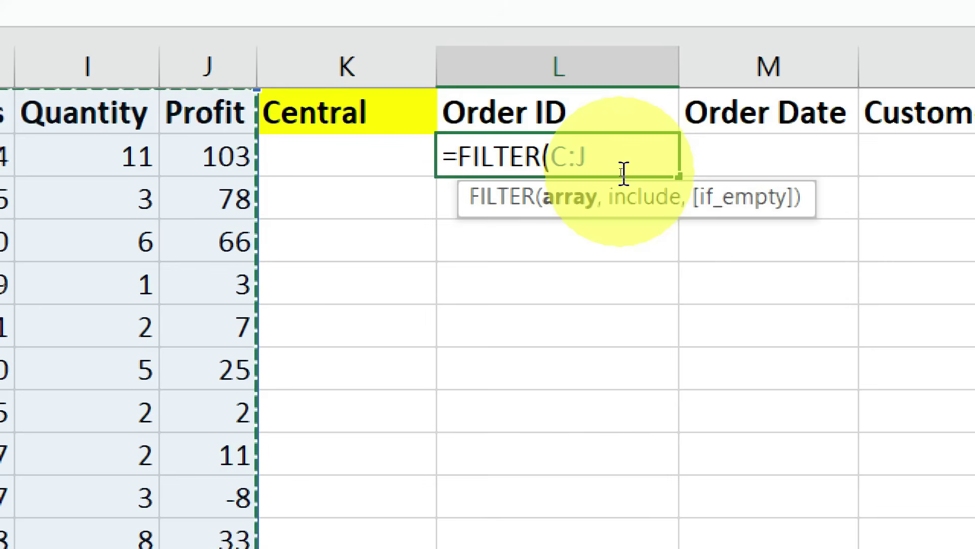
text(,G:G)
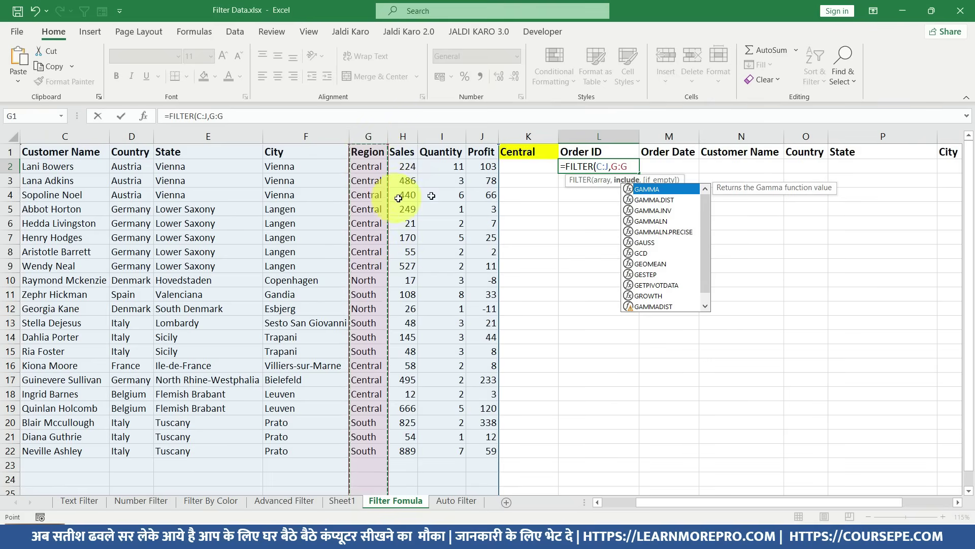
Step: Add the G:G=K1 condition and "Not Found" fallback, then enter the formula
text(=)
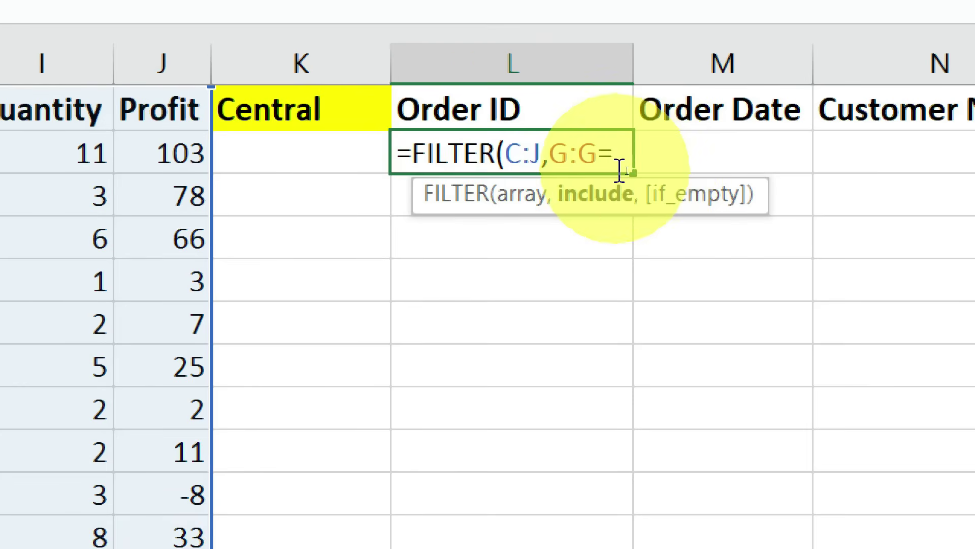
click(297, 108)
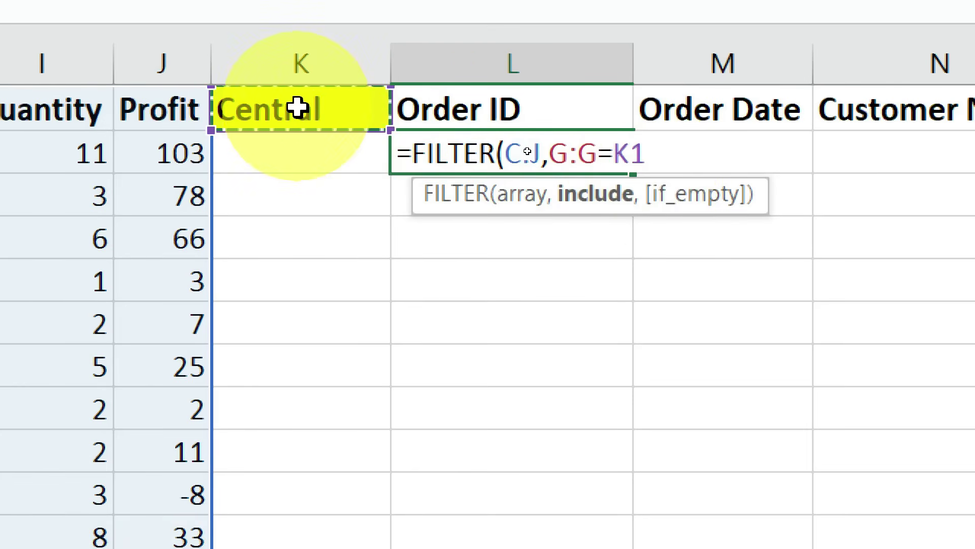
text(,)
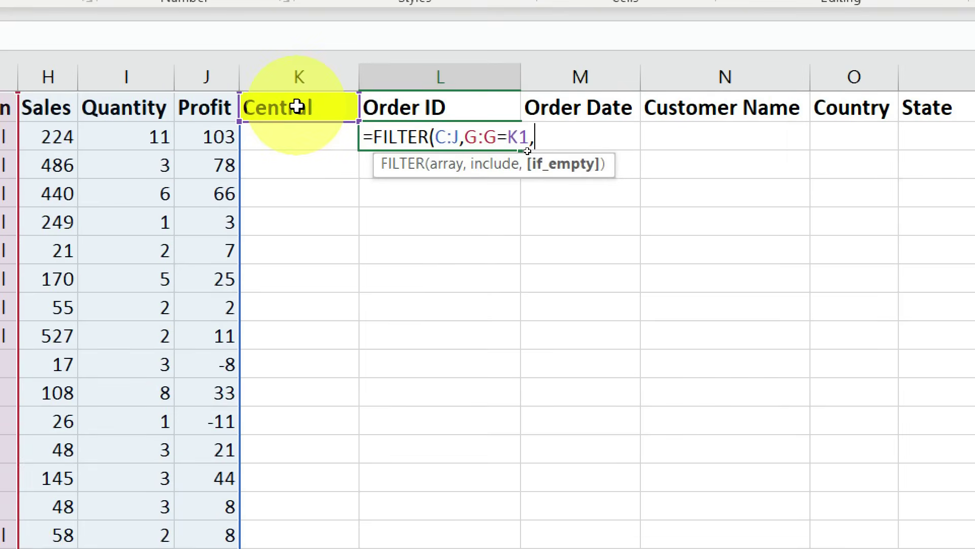
key(BackSpace)
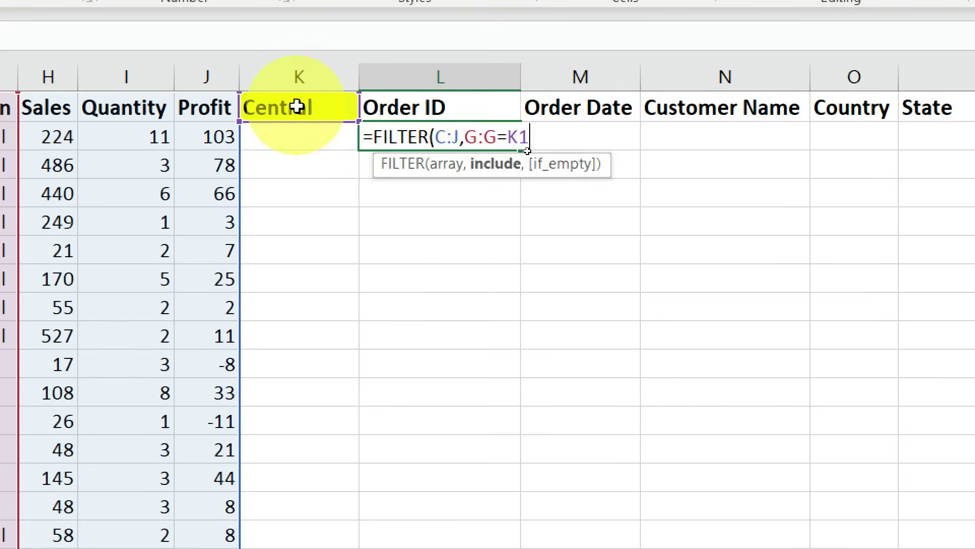
text(,)
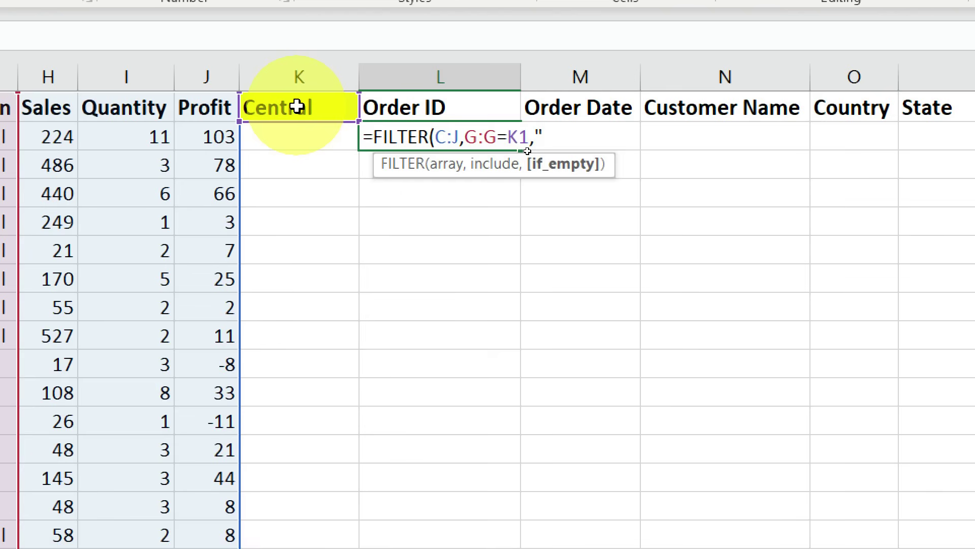
text(No)
text(dou)
text( "Fou)
key(BackSpace)
key(BackSpace)
key(BackSpace)
key(BackSpace)
key(BackSpace)
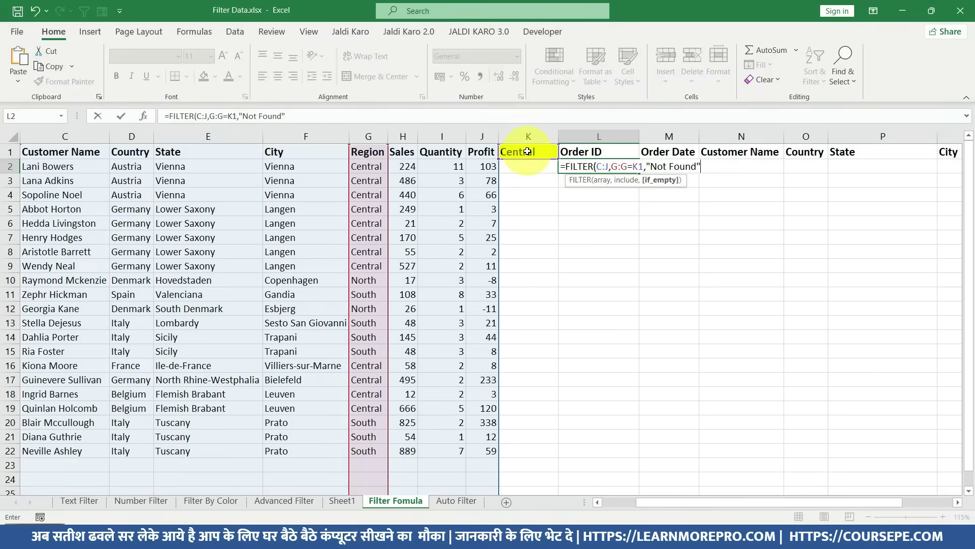
key(Return)
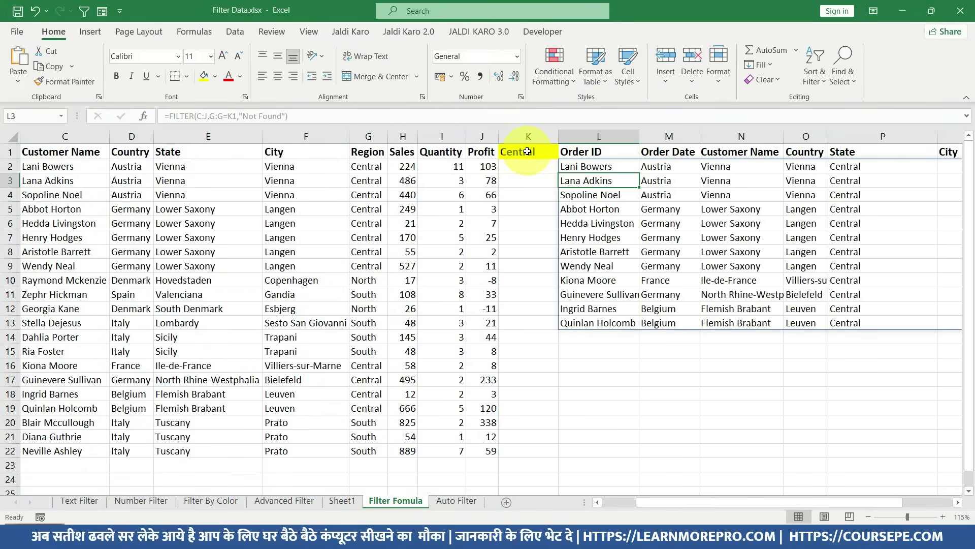
Step: Try entering the invalid value 'fd' in K1 and dismiss the validation warning
key(Left)
key(Up)
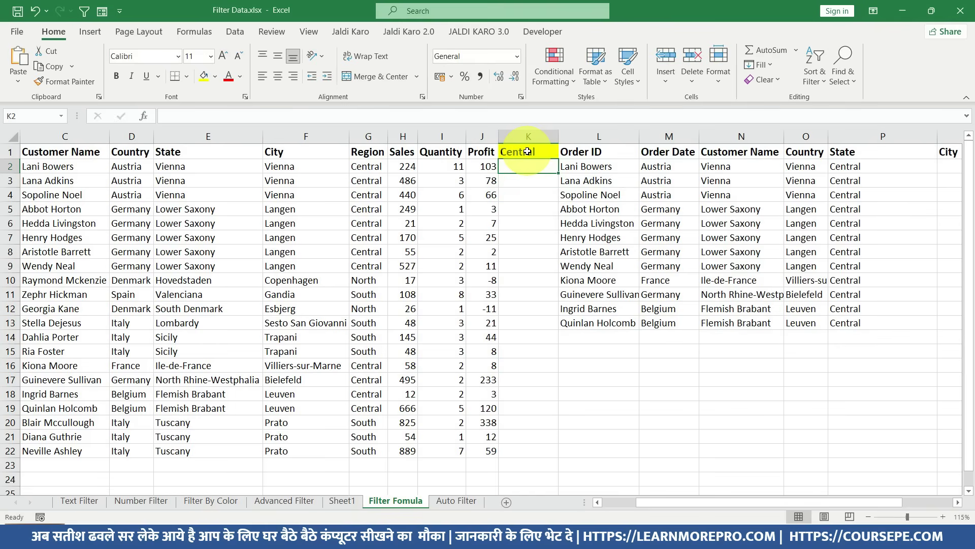
click(528, 151)
text(fd)
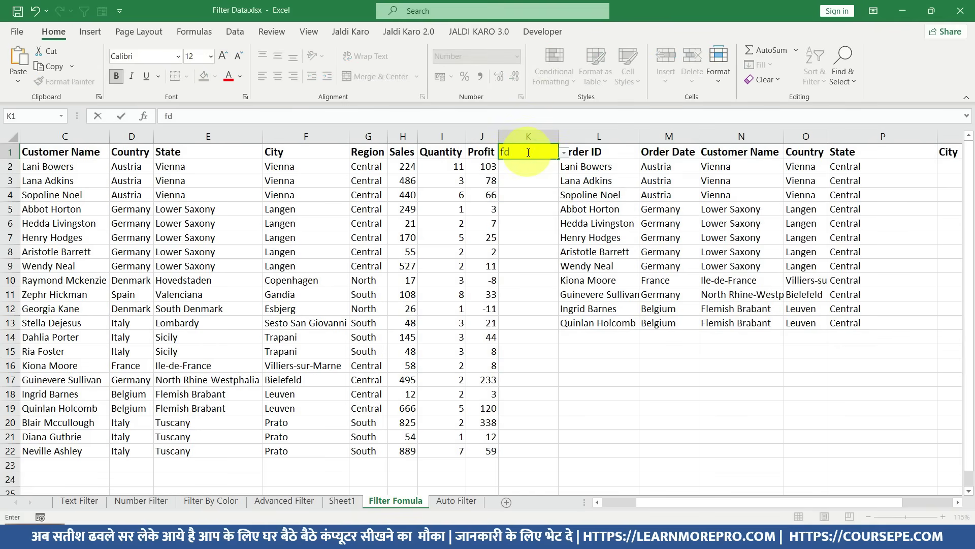
key(Return)
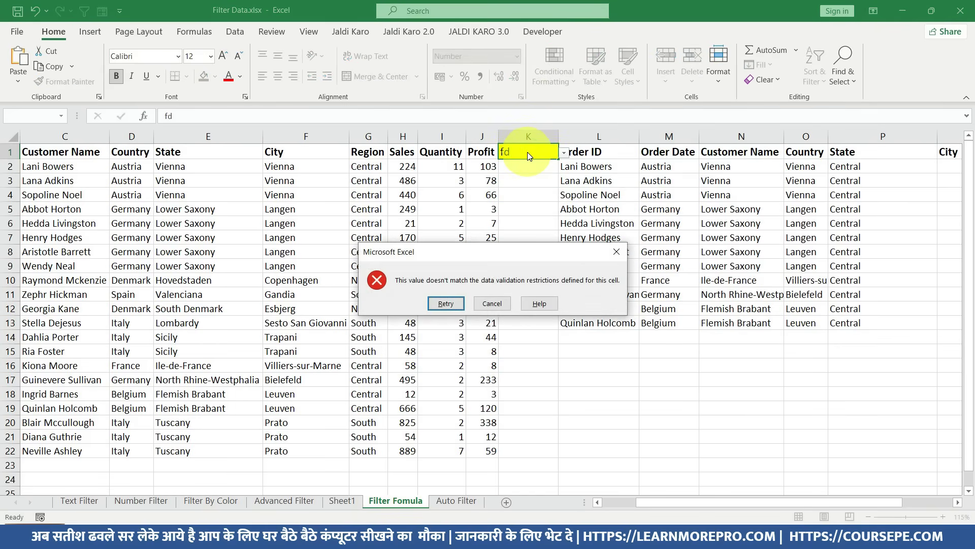
click(456, 300)
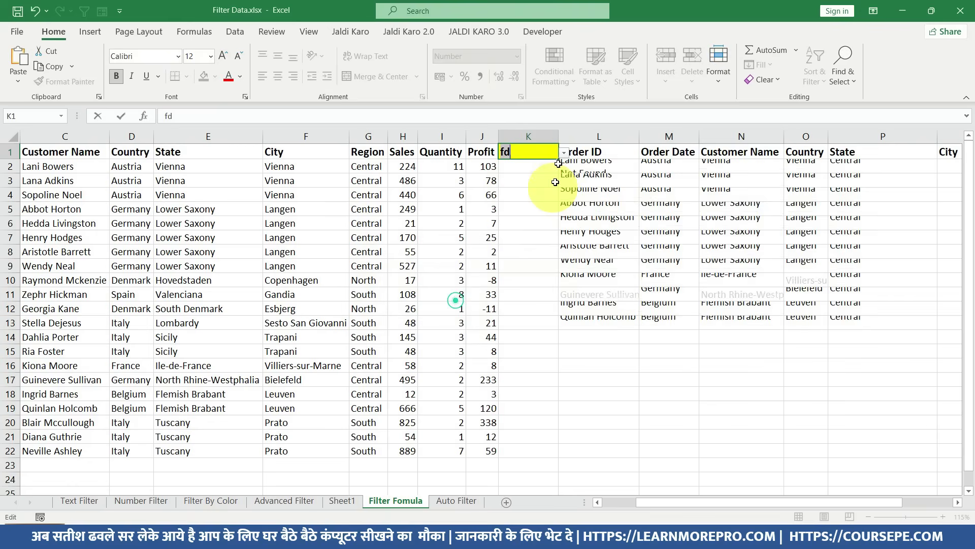
click(568, 151)
click(492, 304)
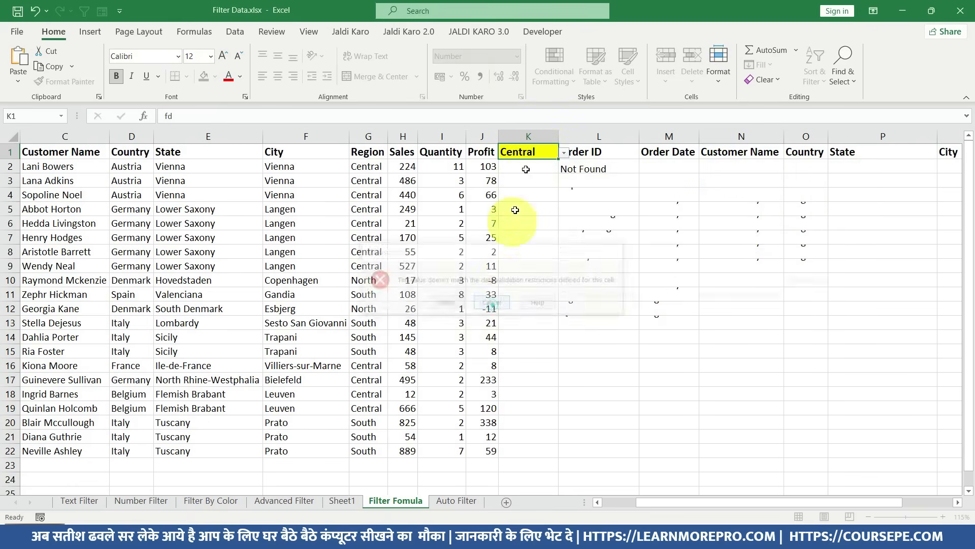
Step: Cycle K1 through South, North and Central, finally leaving it on South
click(563, 154)
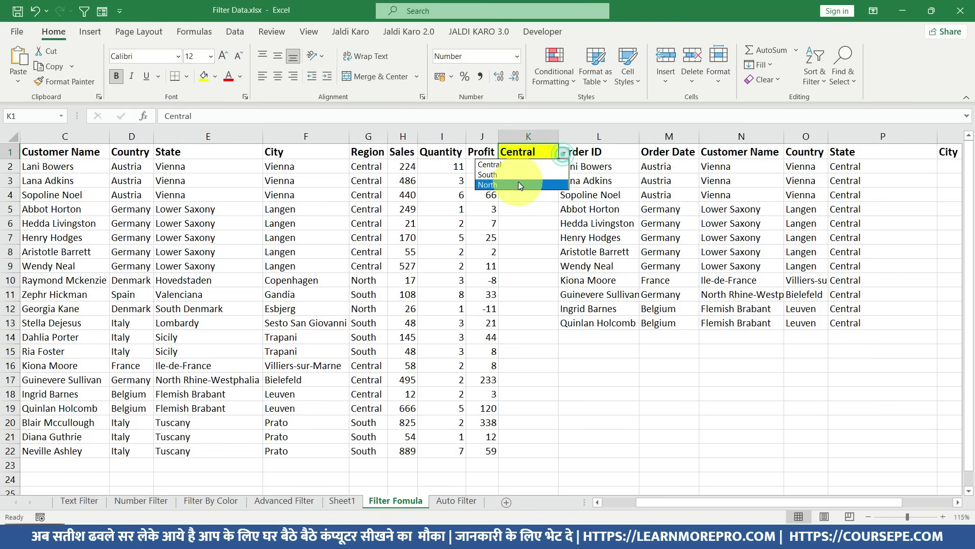
click(513, 175)
click(565, 153)
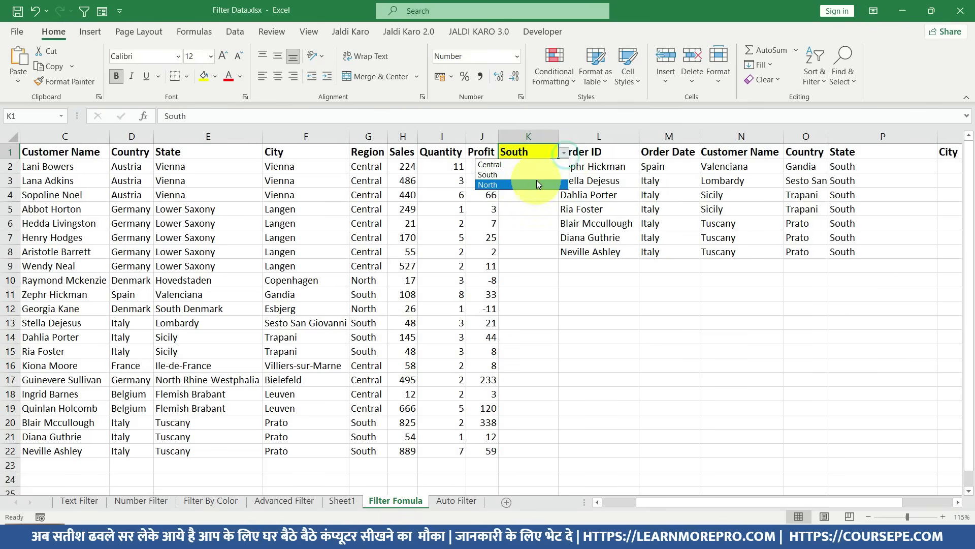
click(487, 184)
click(565, 153)
click(490, 164)
drag(858, 503, 854, 506)
scroll(853, 505, right, 1)
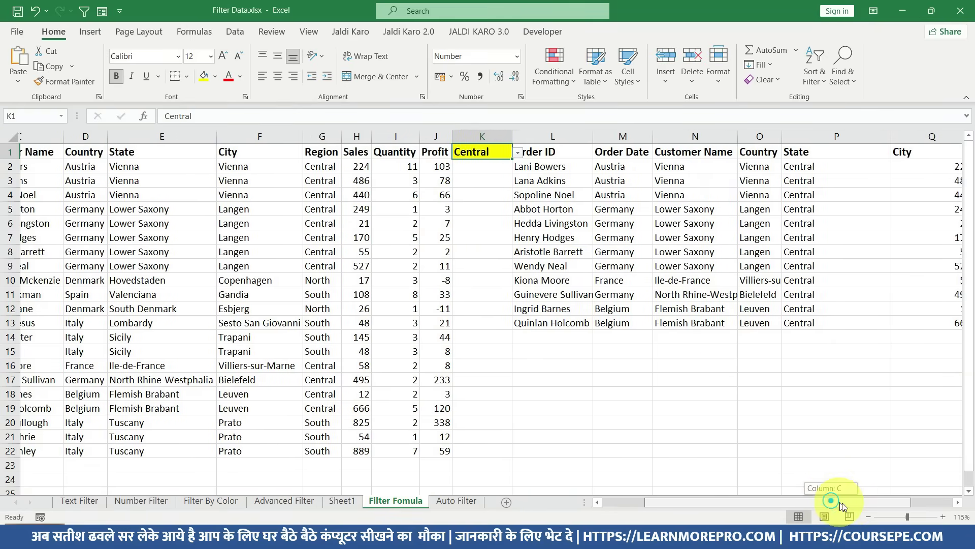
drag(833, 503, 817, 503)
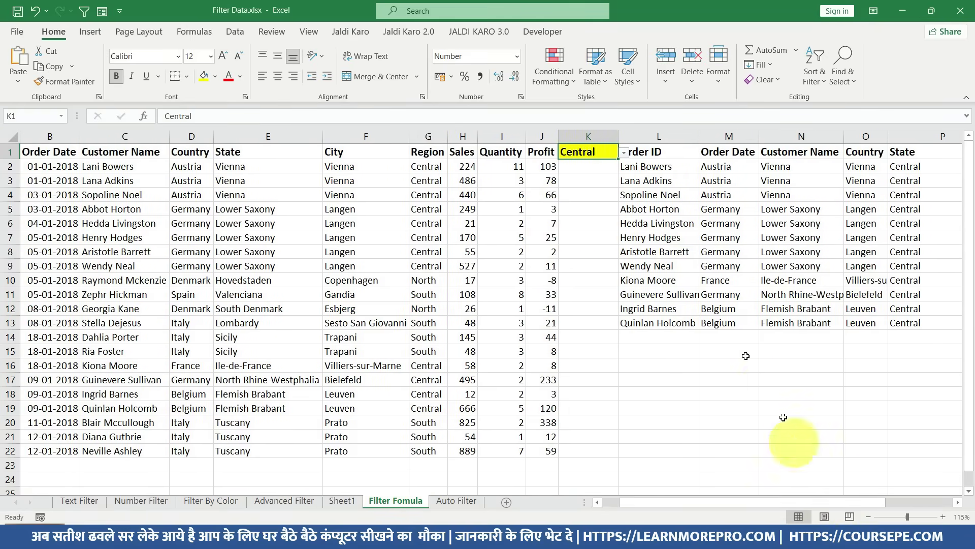
click(624, 153)
click(573, 172)
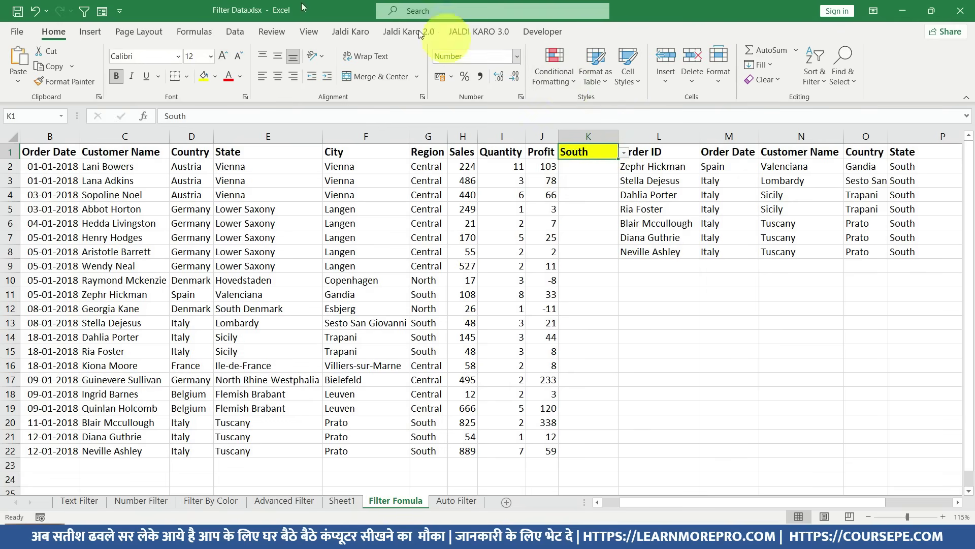
Step: Clear all data validation from K1
click(236, 31)
click(618, 77)
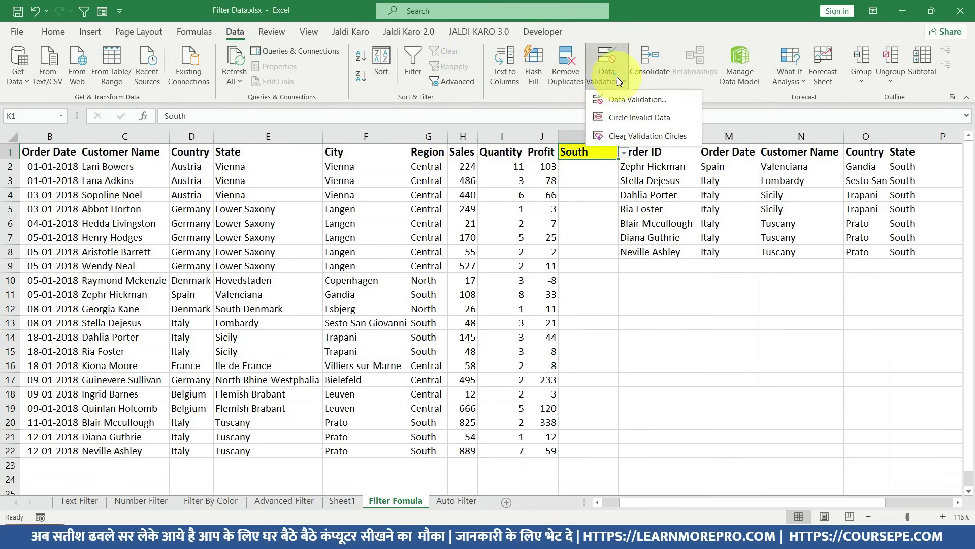
click(629, 101)
click(511, 431)
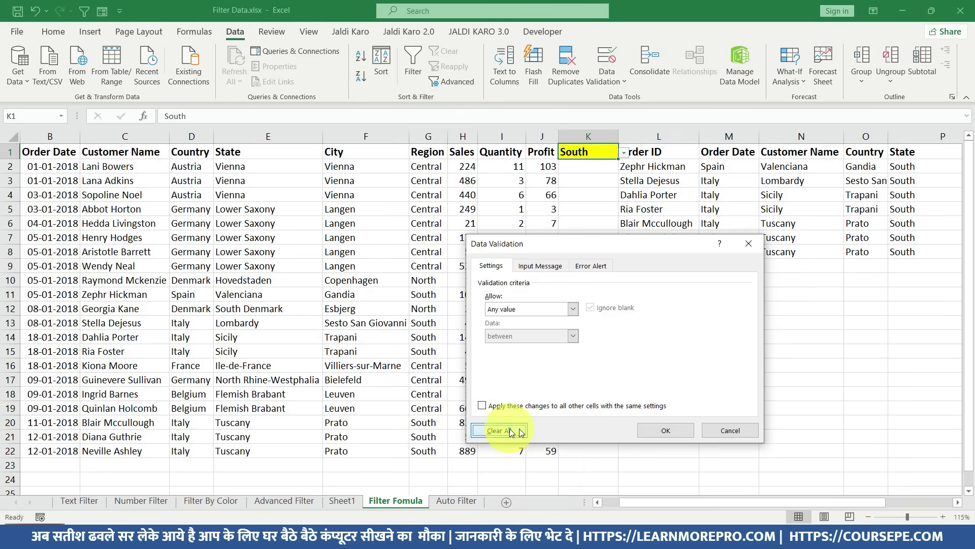
click(660, 432)
Step: Enter 'dsfds' in K1, recommit the L2 formula, and switch to the Auto Filter sheet
text(dsfds)
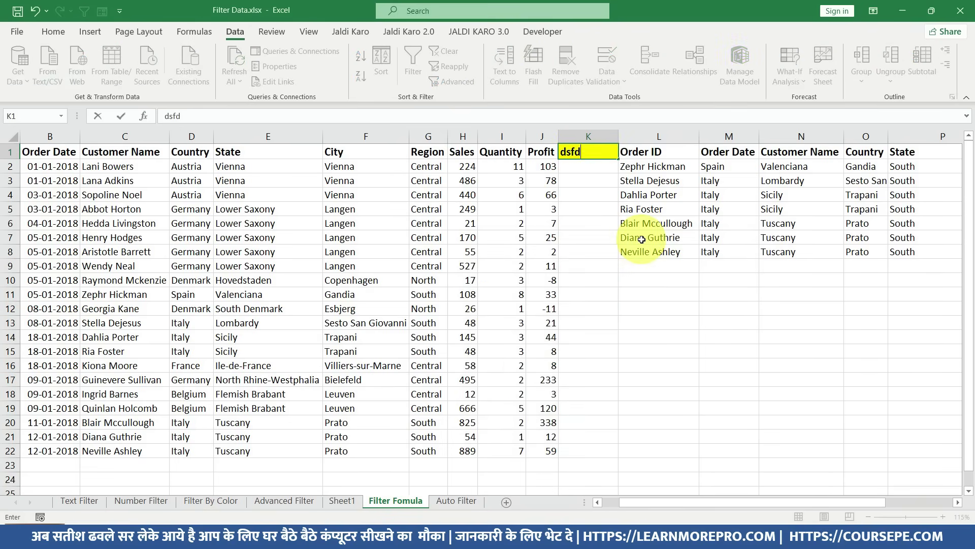
key(Return)
key(Right)
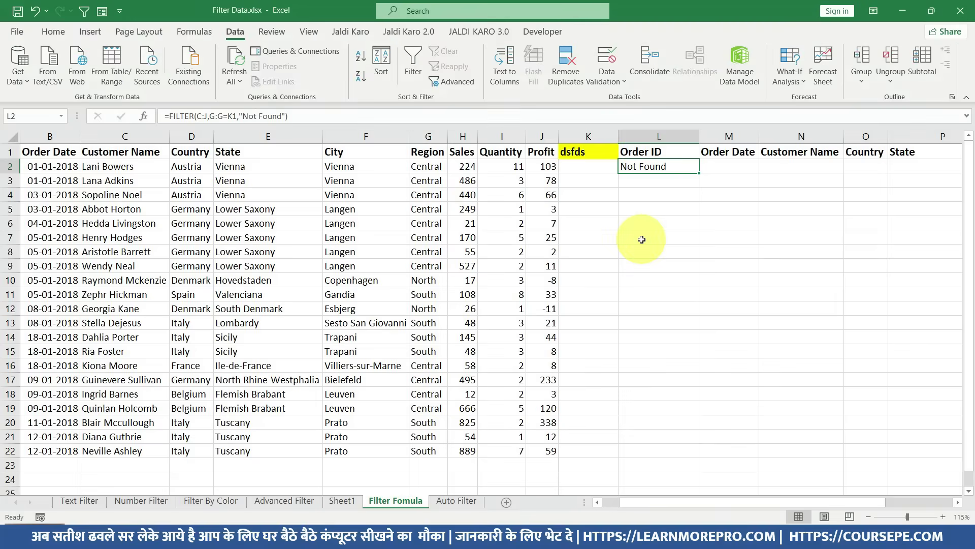
double_click(680, 166)
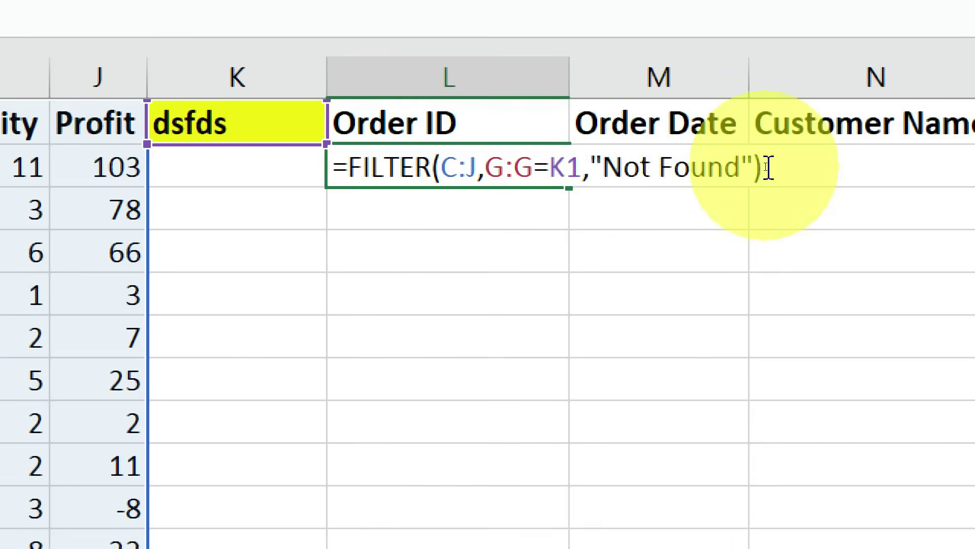
key(ctrl+Return)
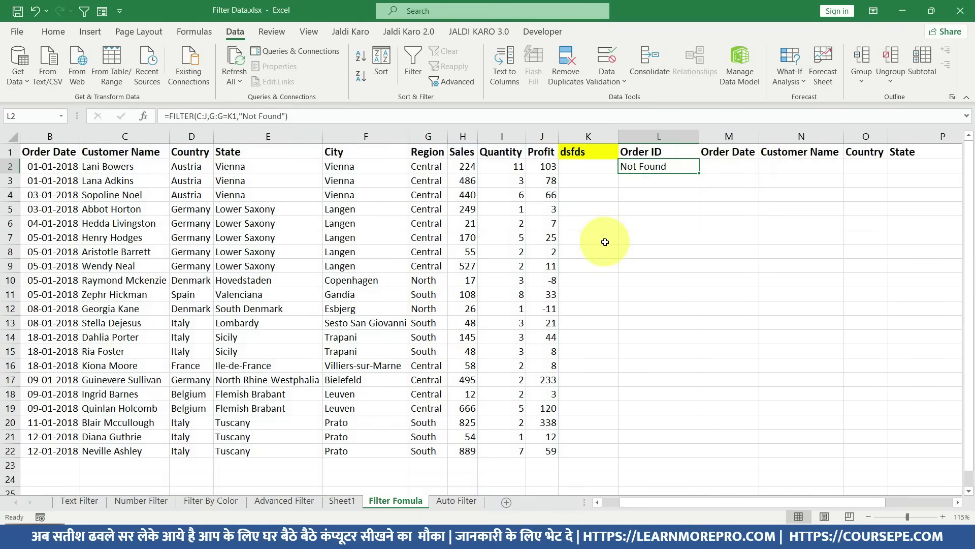
click(449, 501)
click(449, 501)
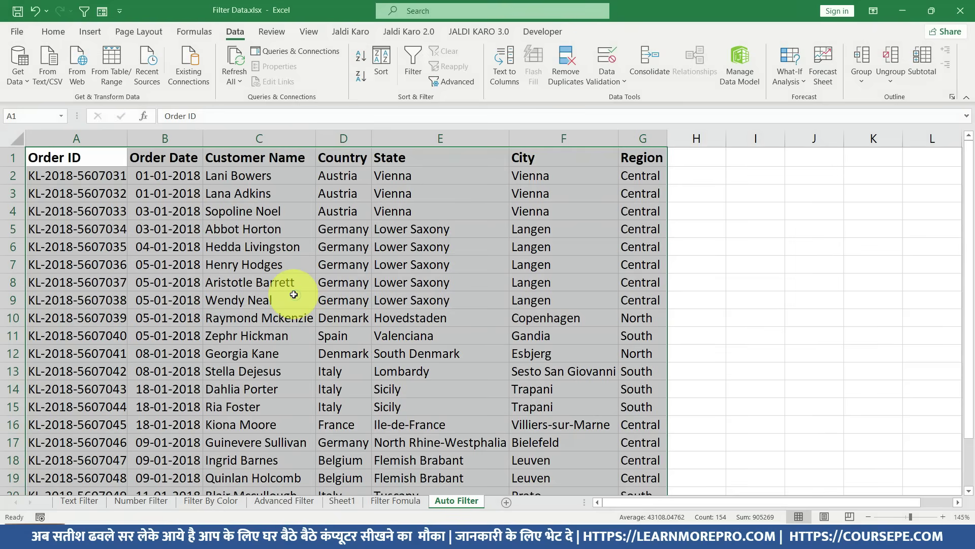
click(289, 300)
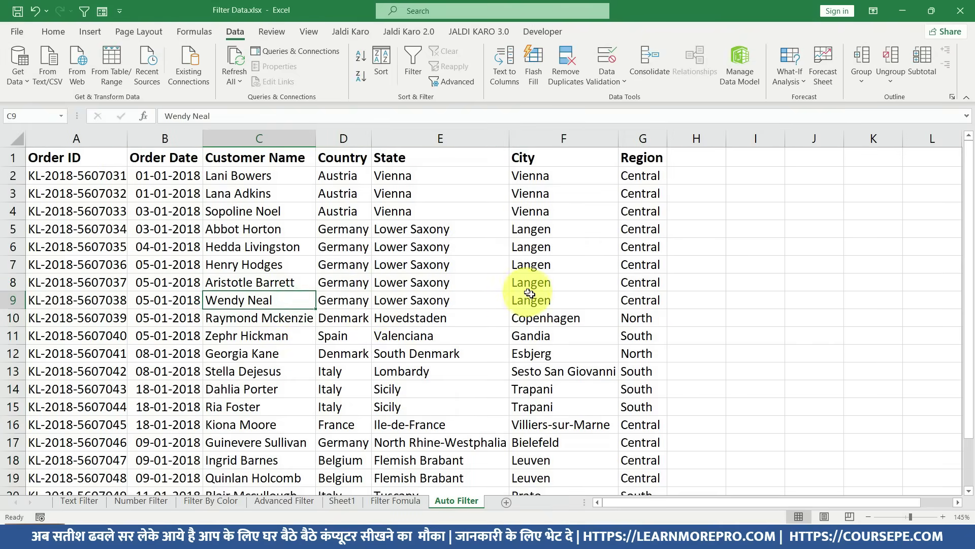
click(345, 299)
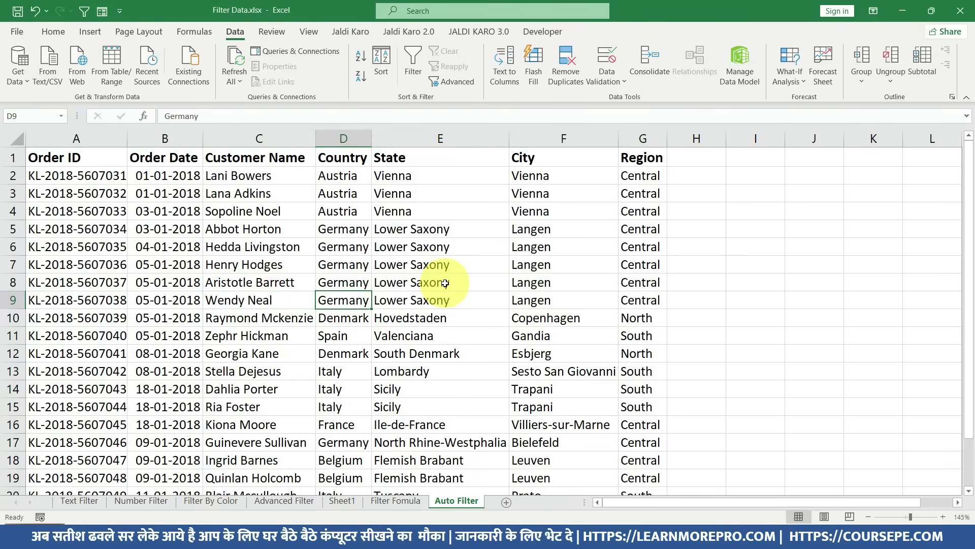
key(alt+4)
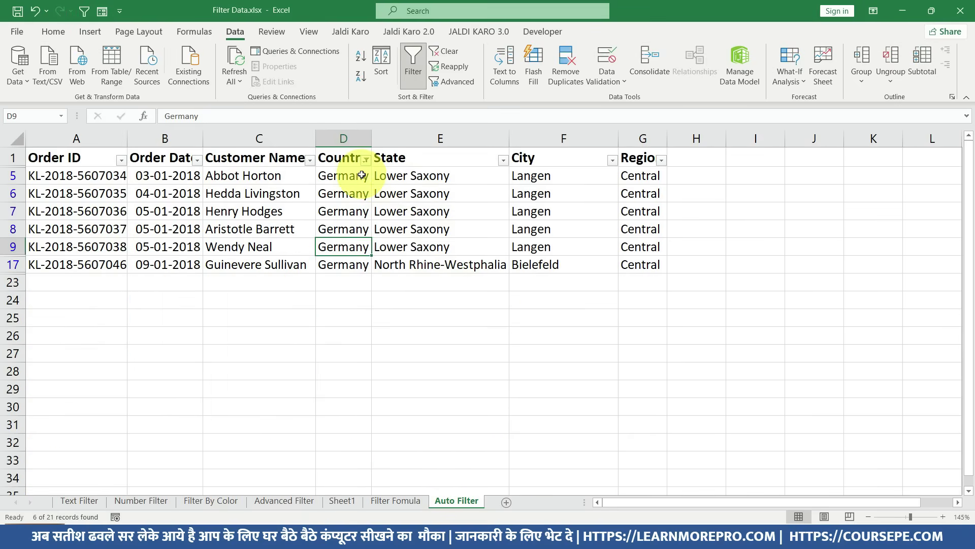
click(367, 160)
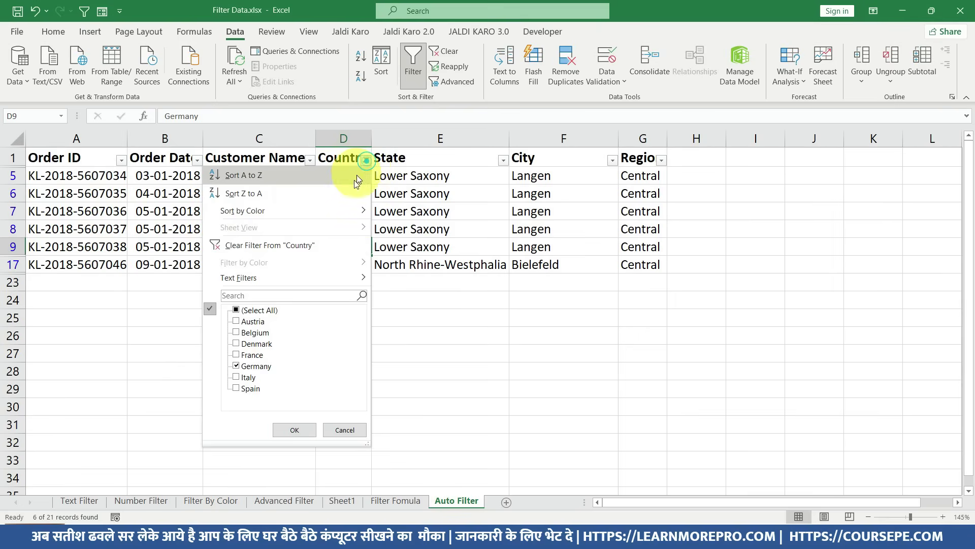
click(290, 246)
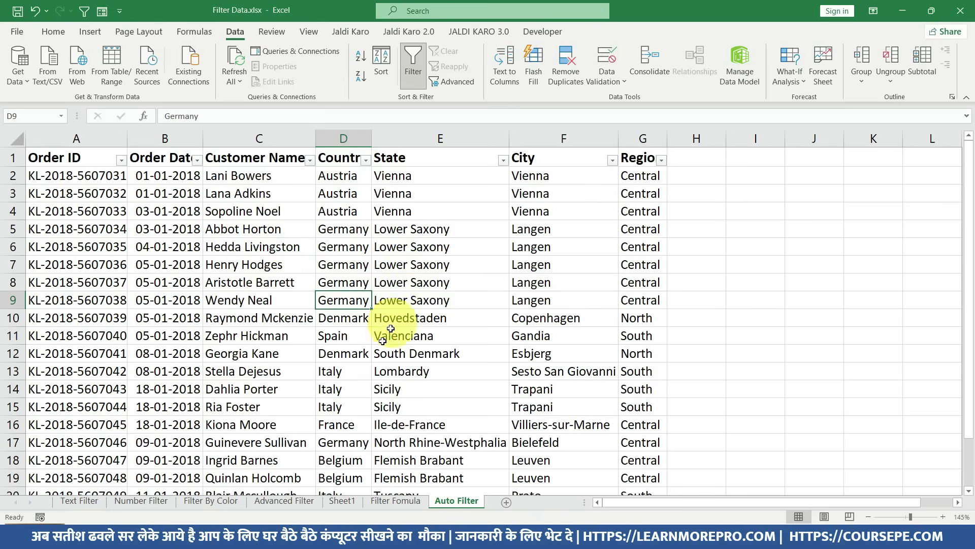
click(355, 372)
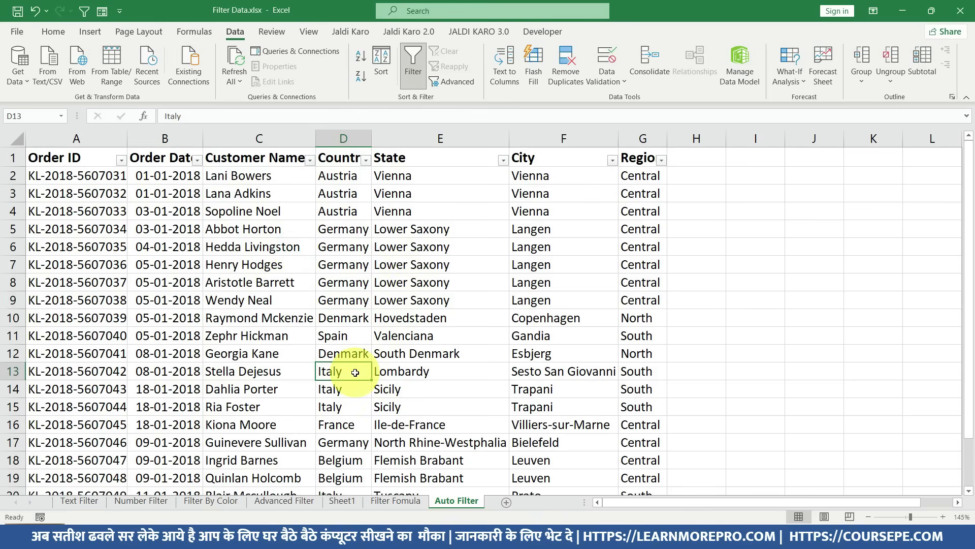
key(alt+4)
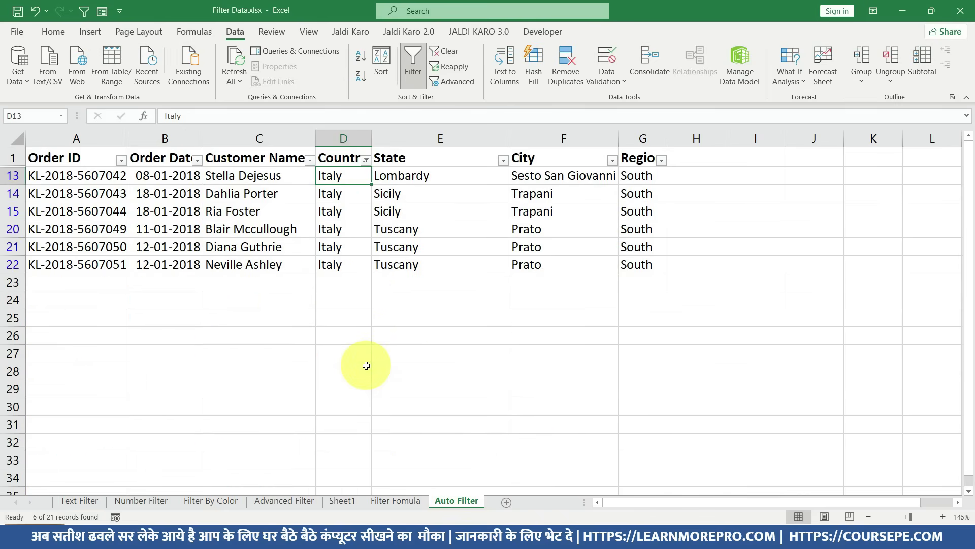
click(417, 68)
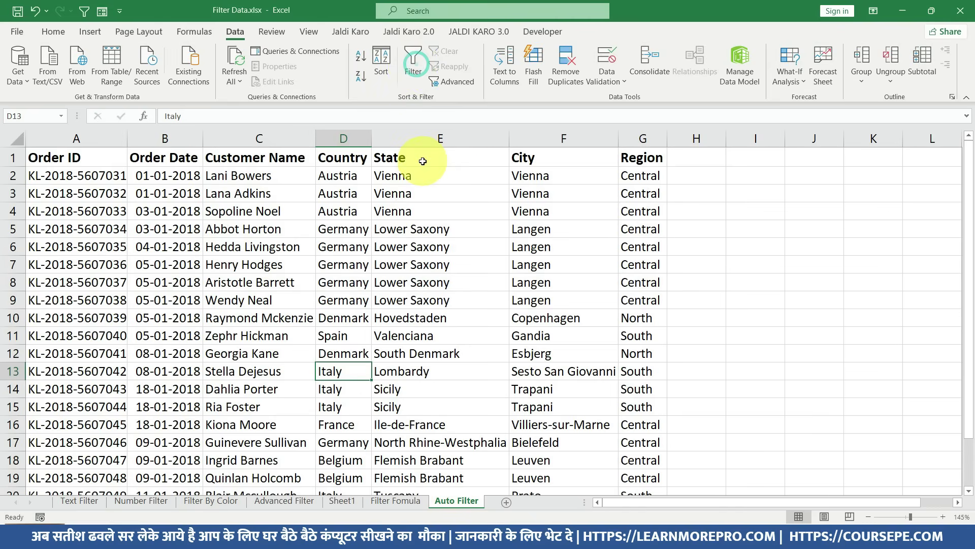
click(343, 425)
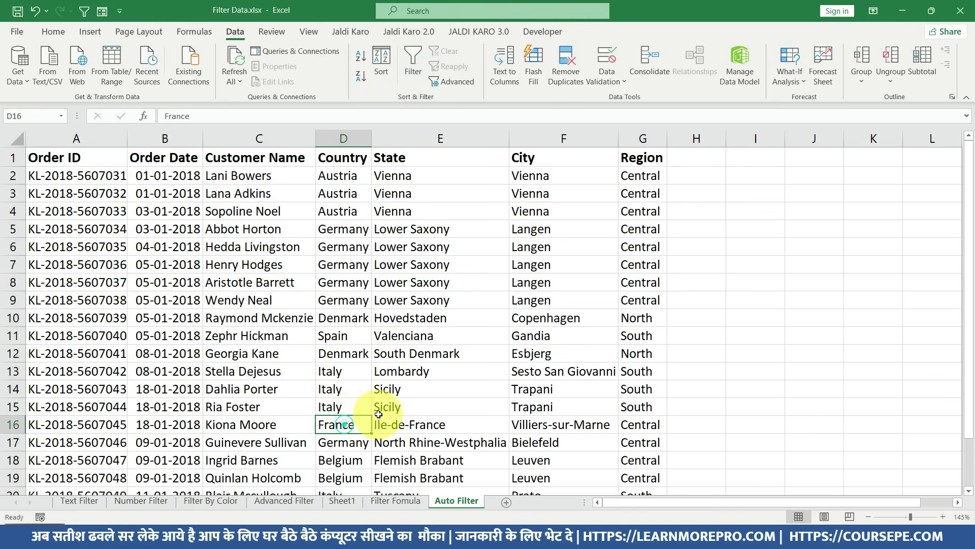
key(alt+4)
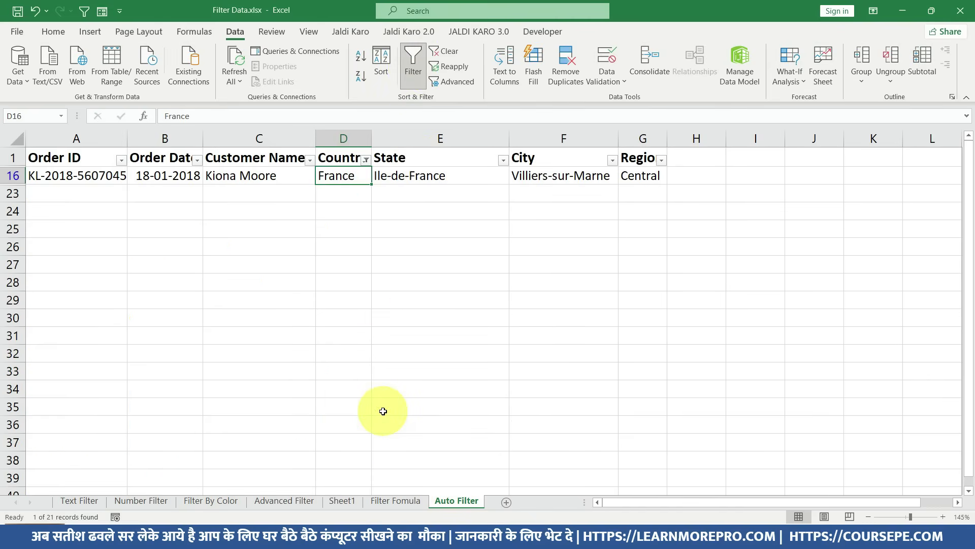
click(407, 74)
click(328, 163)
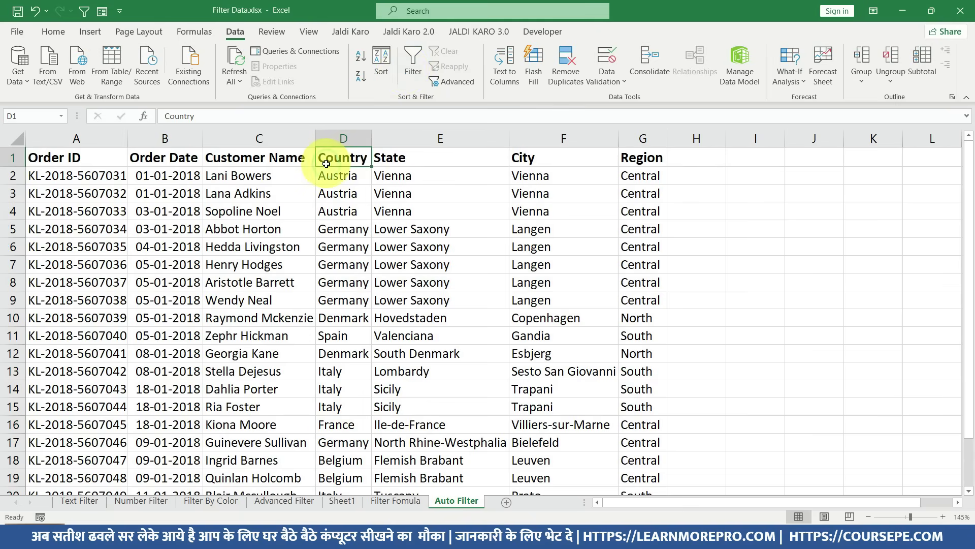
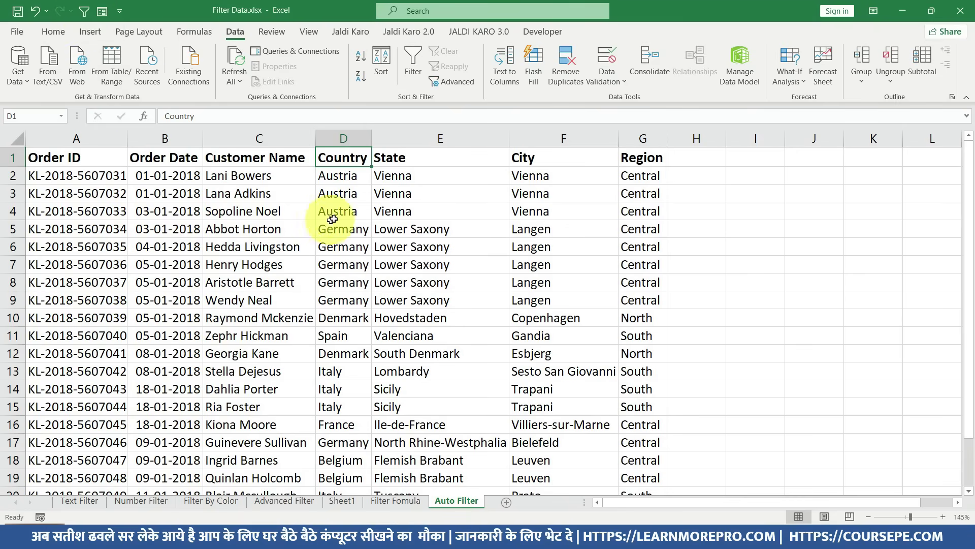
Step: Filter the table to show only the Austria rows, then clear the filter to show all rows
click(331, 211)
click(85, 12)
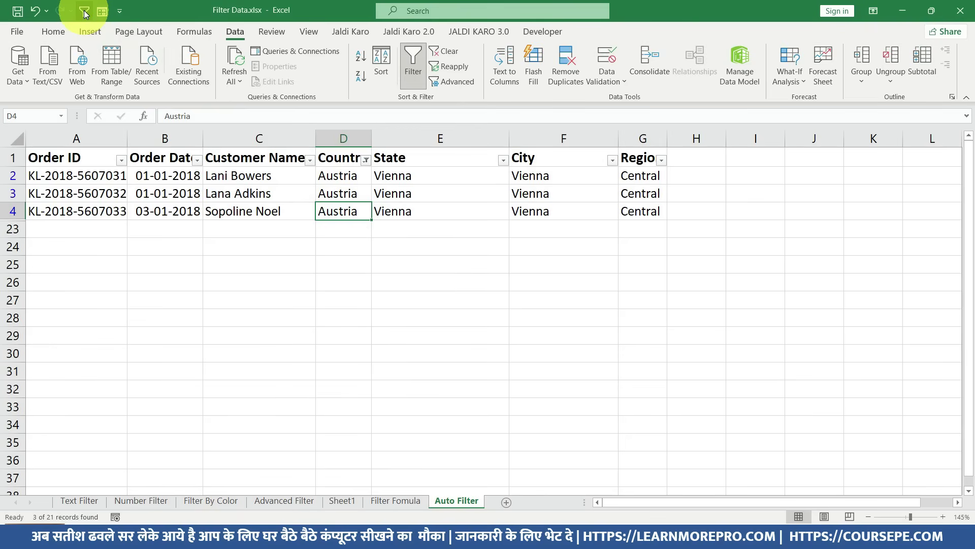
click(413, 64)
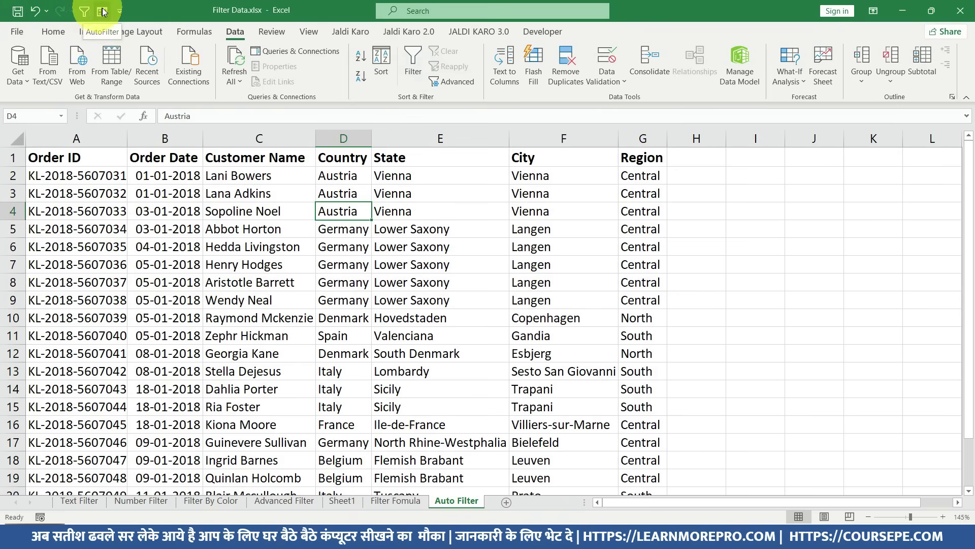
Step: Remove AutoFilter from the Quick Access Toolbar commands, leaving Save, Undo, Redo and Form
right_click(66, 13)
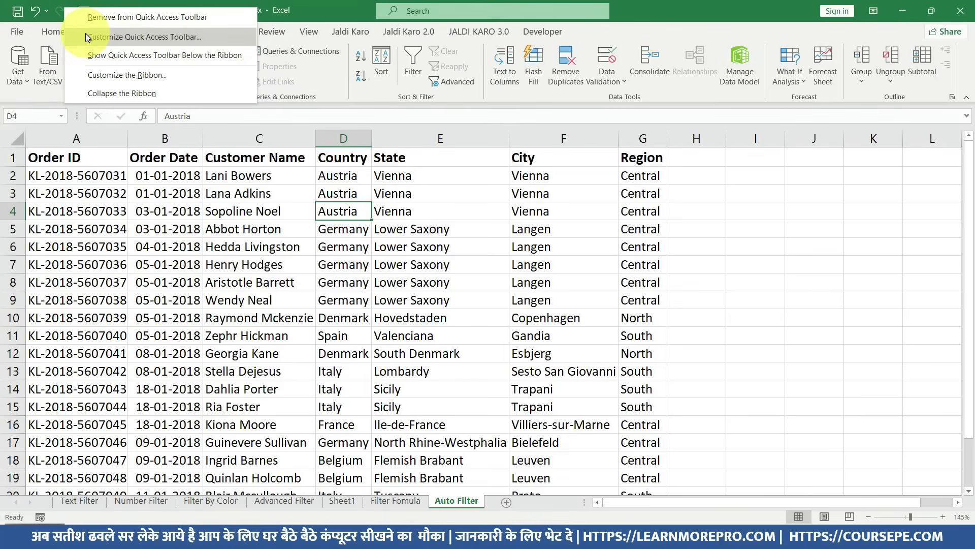
click(86, 37)
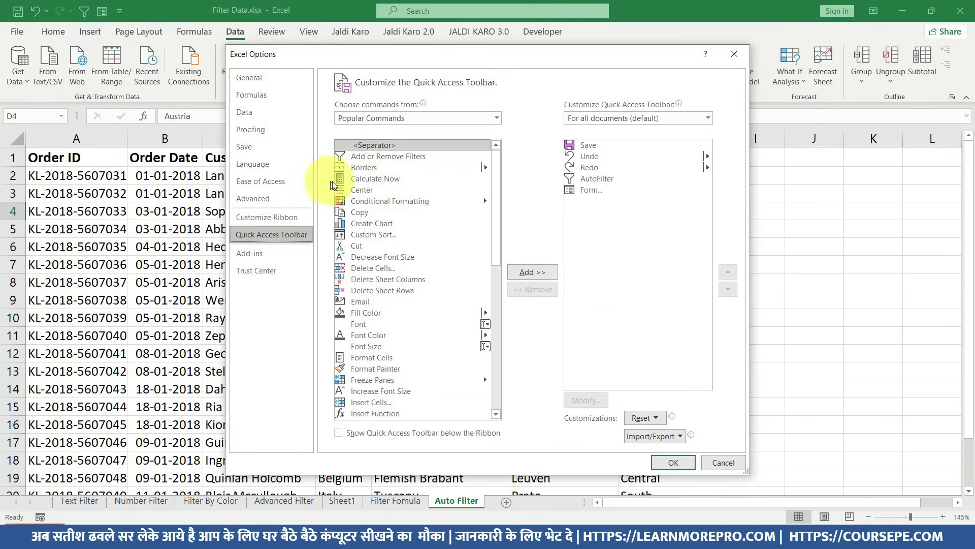
click(594, 179)
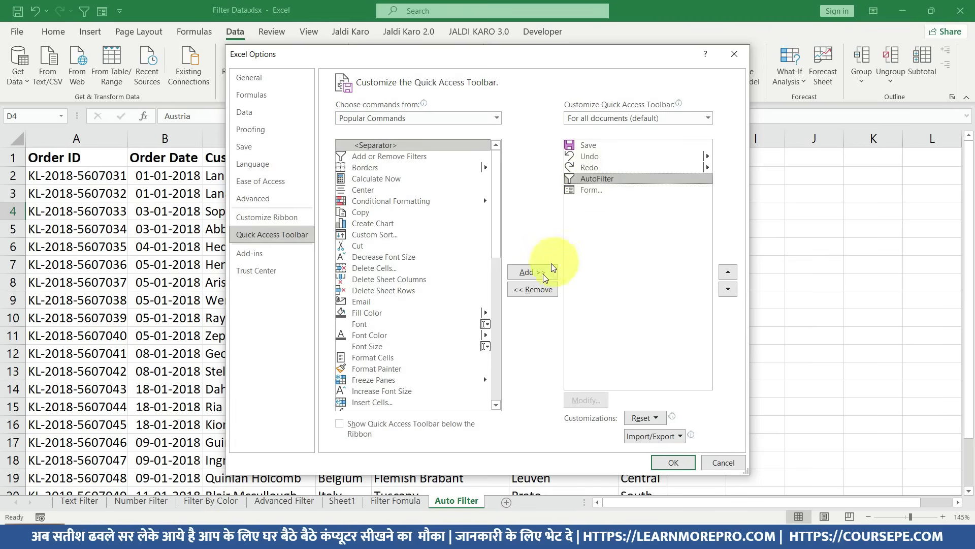
click(533, 289)
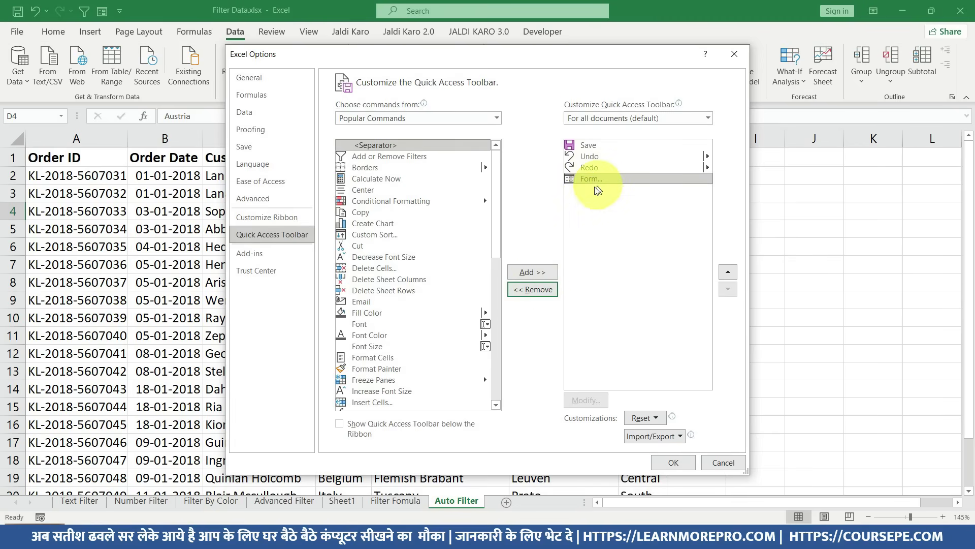
click(381, 119)
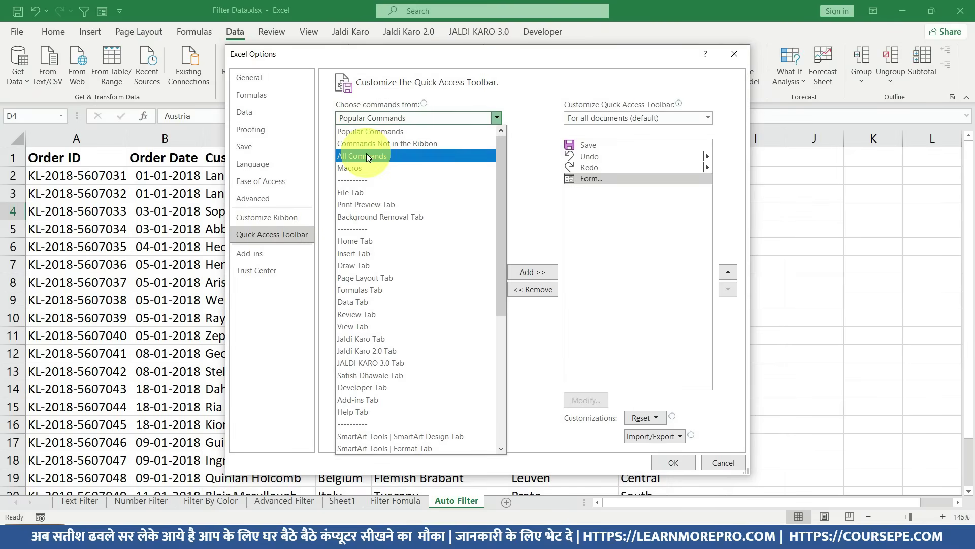
Step: Add AutoFilter from All Commands to the Quick Access Toolbar
click(367, 155)
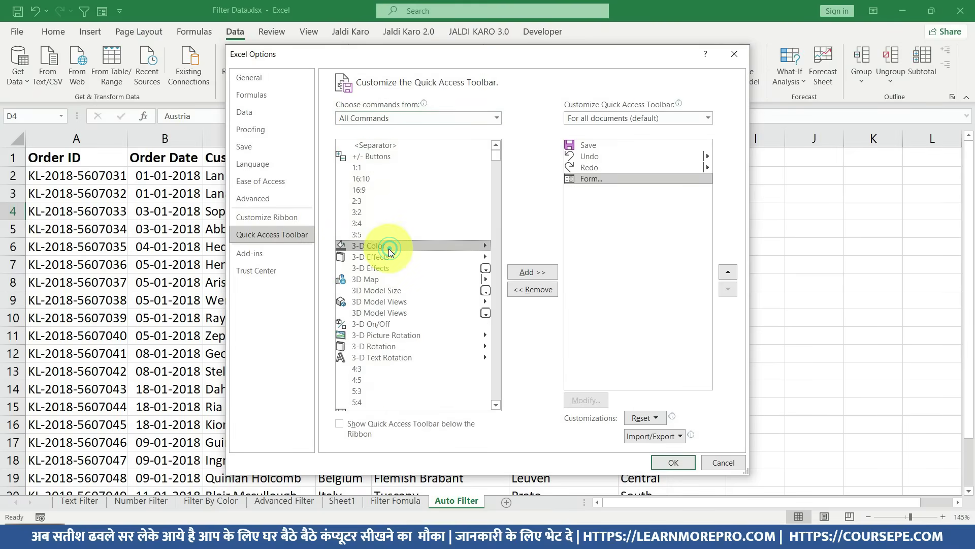
text(auto)
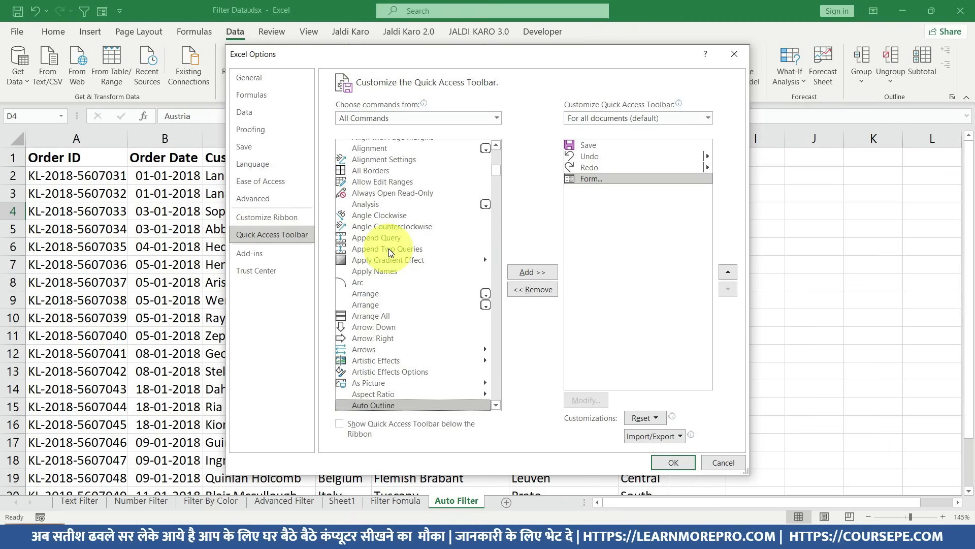
scroll(389, 264, down, 4)
click(379, 304)
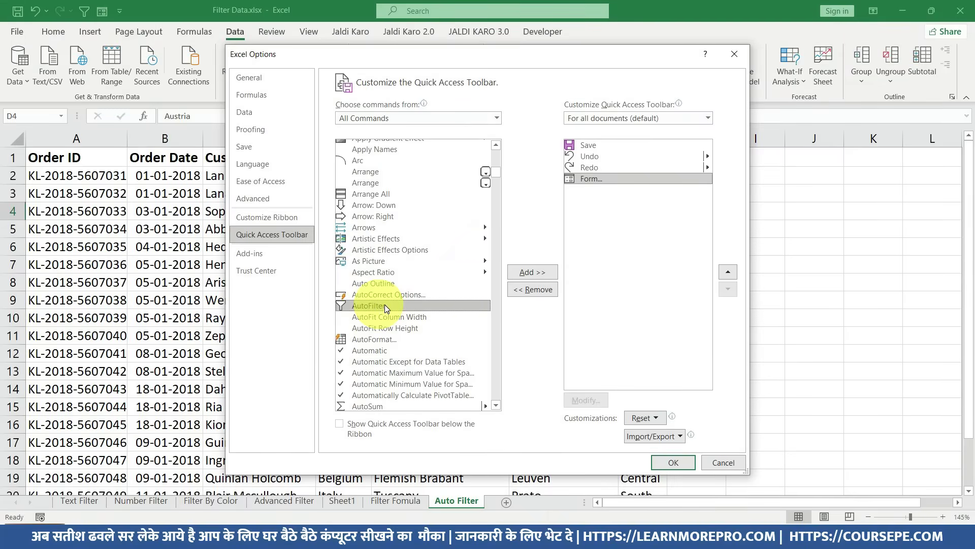
click(521, 276)
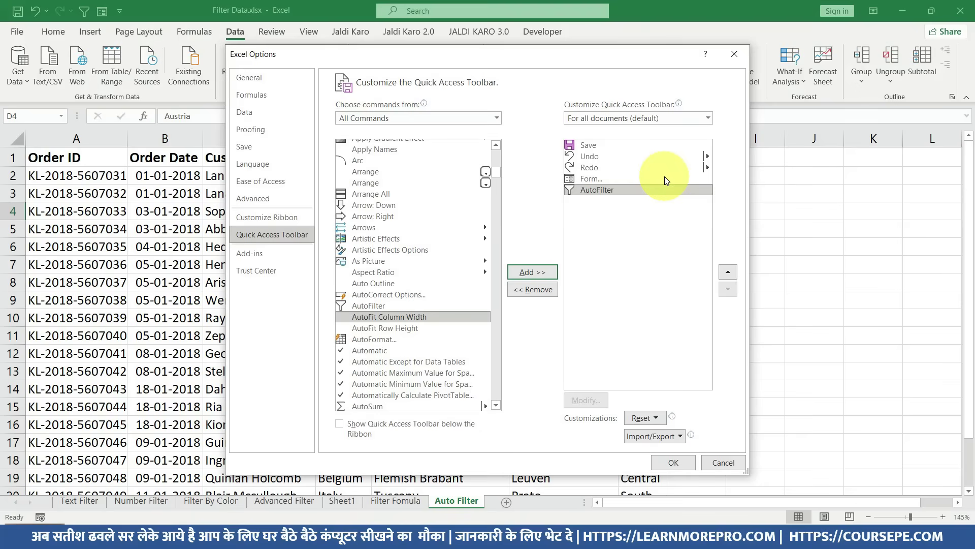
Step: Move AutoFilter above Form... and apply the toolbar changes
click(634, 189)
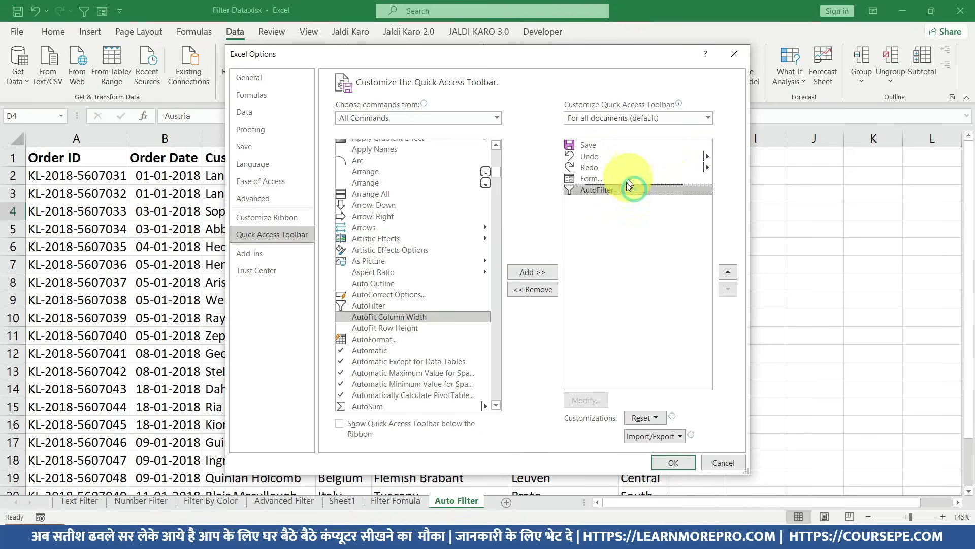
click(728, 272)
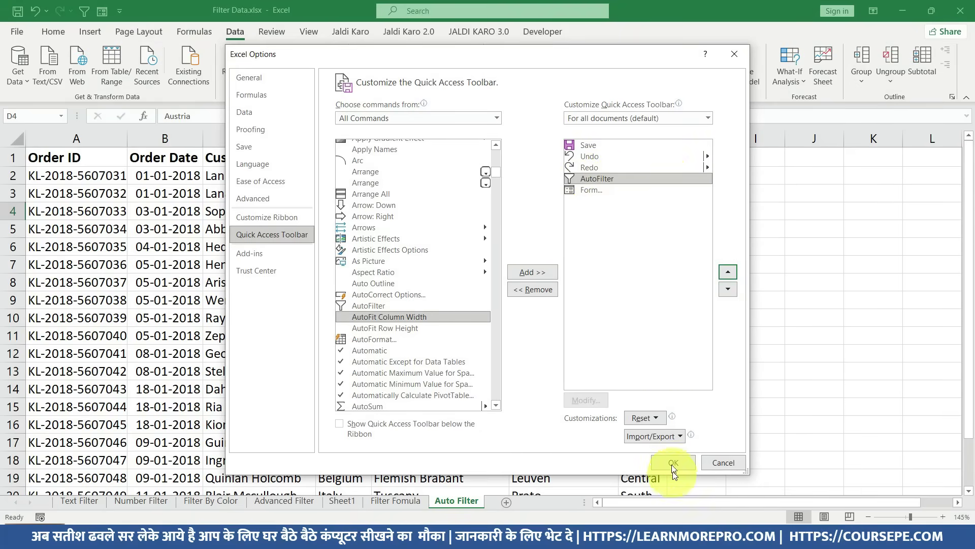
click(672, 464)
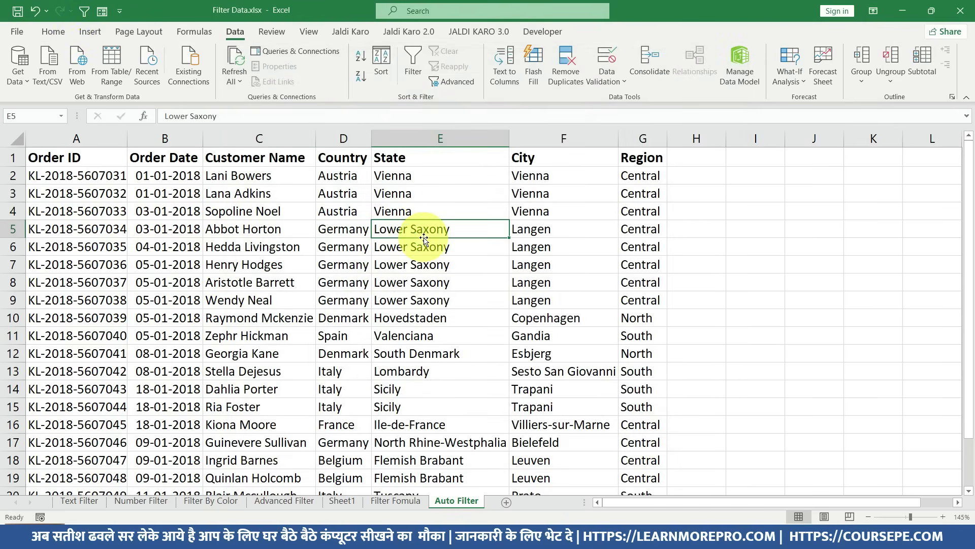
key(alt+4)
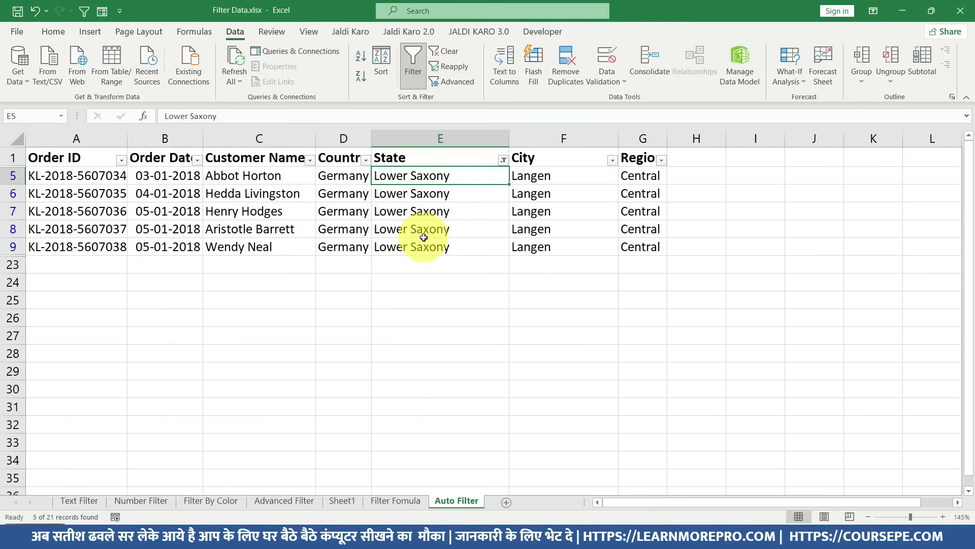
click(416, 77)
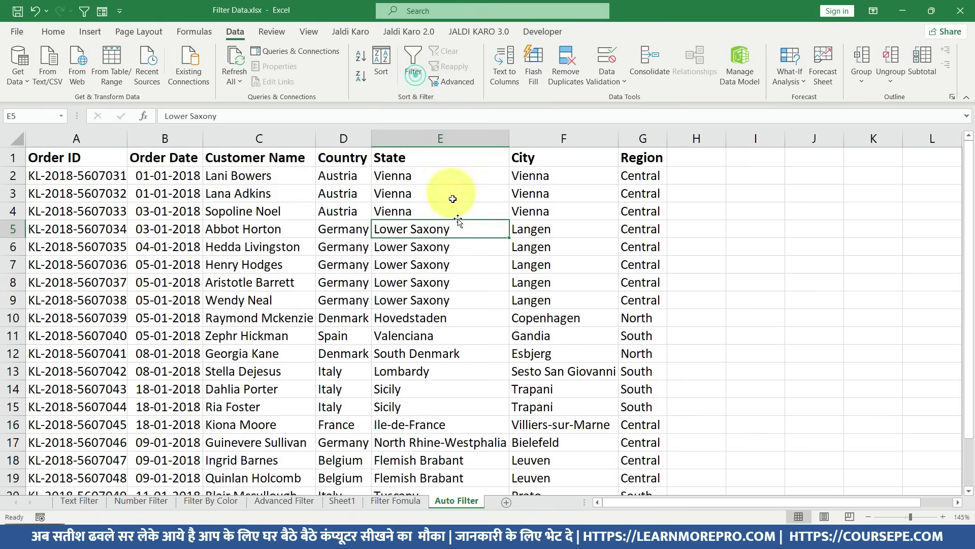